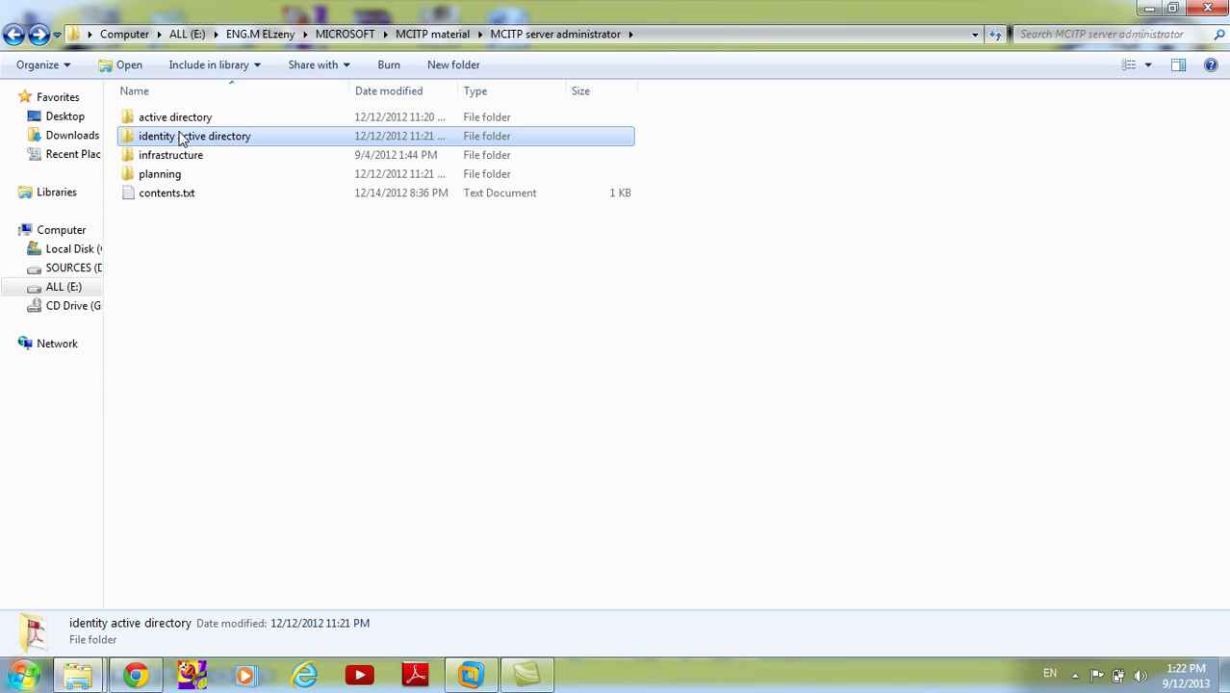
- Look over the course subfolders, including planning, inside the MCITP server administrator folder
click(162, 174)
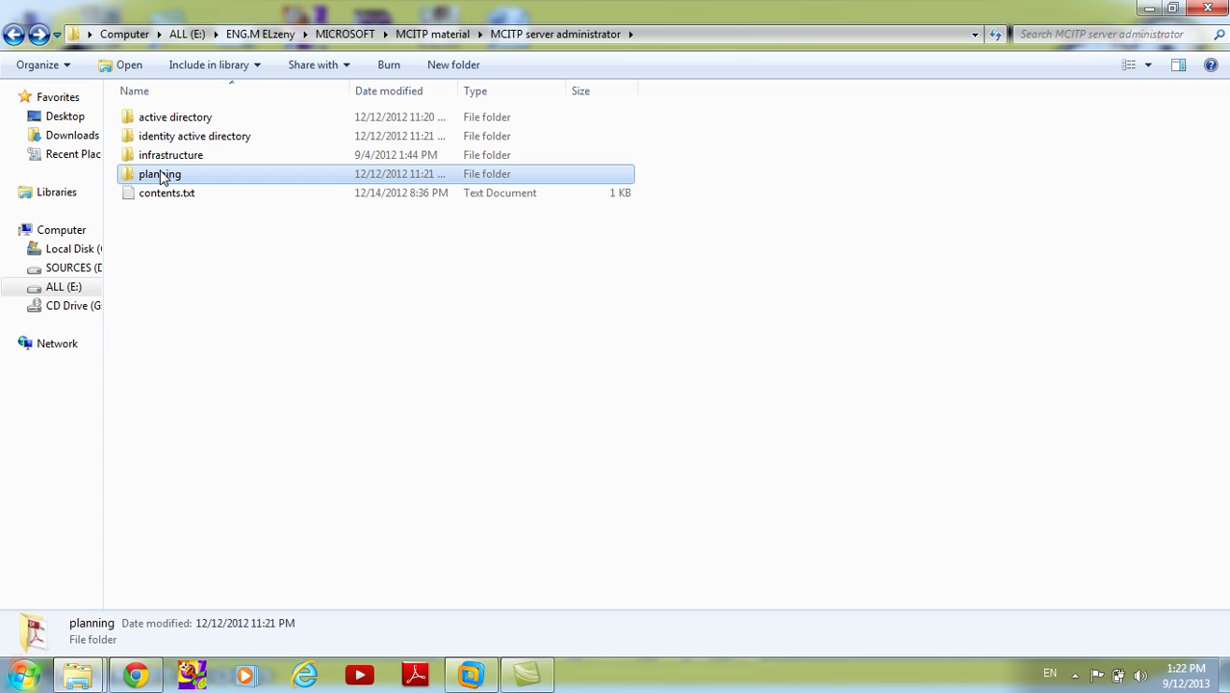
click(258, 306)
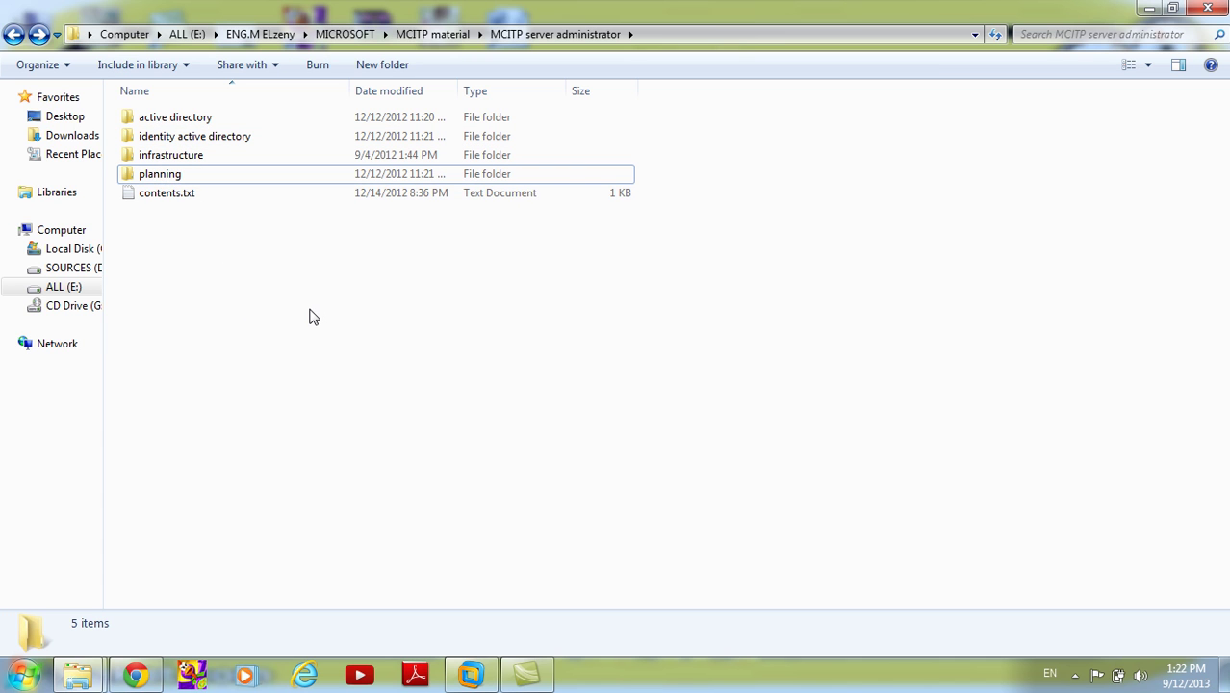
key(alt+Right)
key(alt+Left)
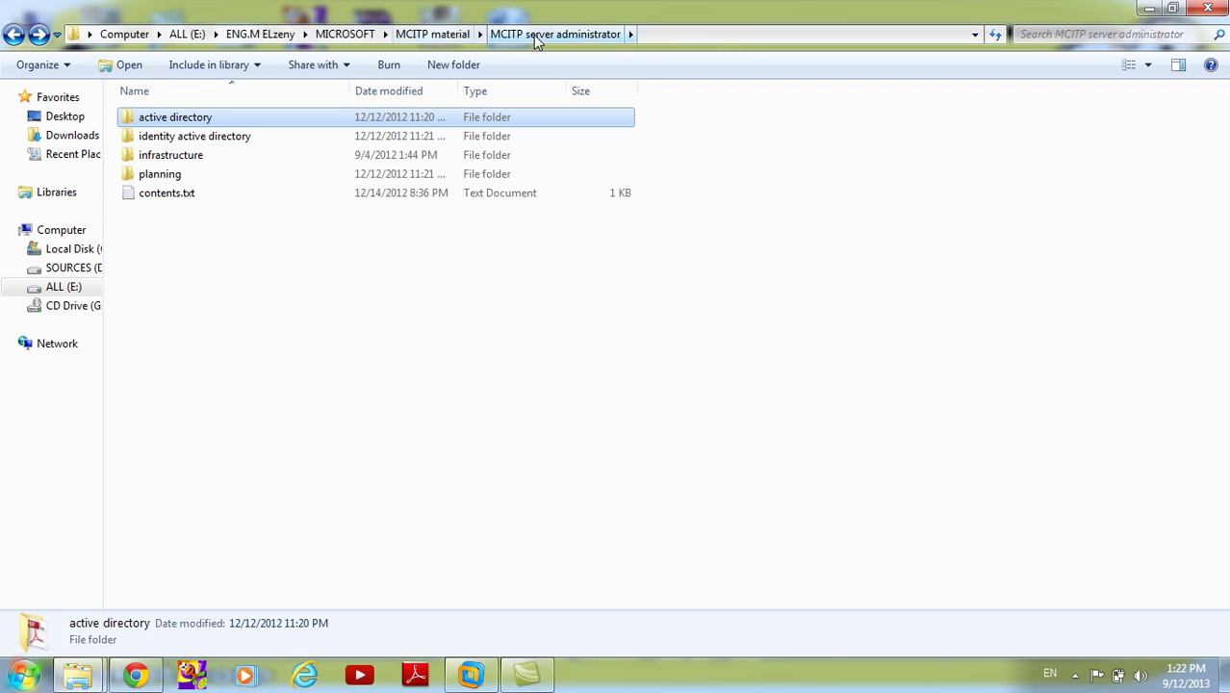
- Go up to the MCITP material folder and open its tools folder to look through the files
click(459, 37)
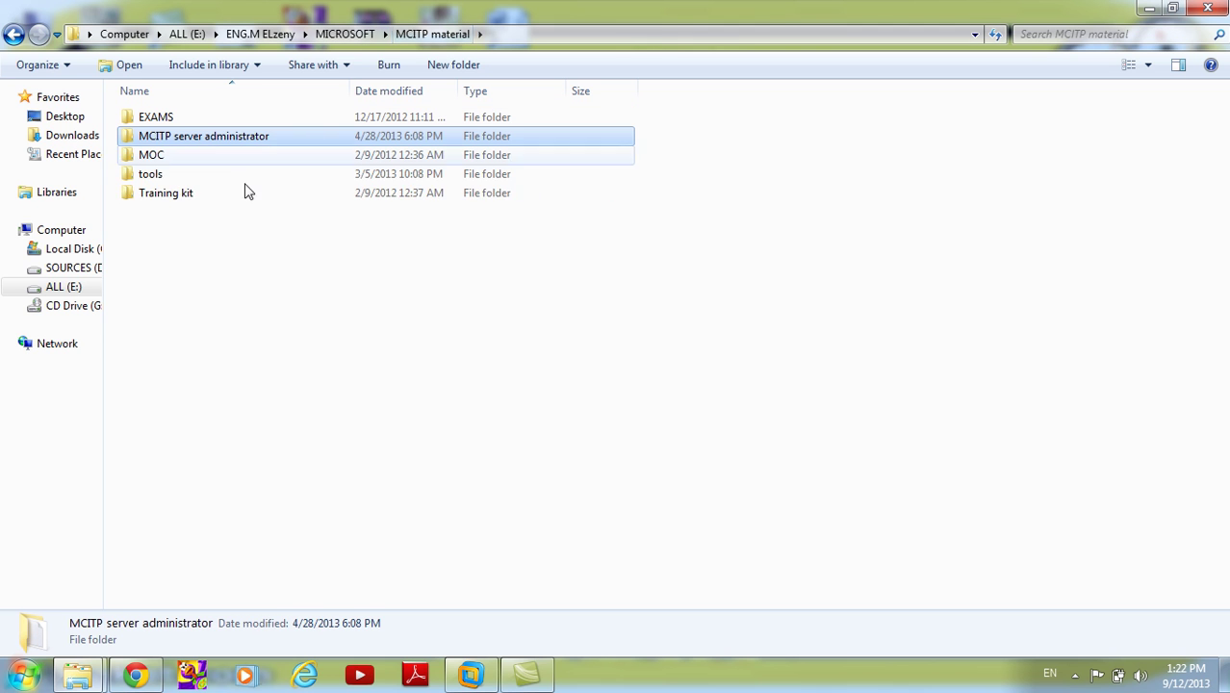
click(168, 177)
double_click(169, 177)
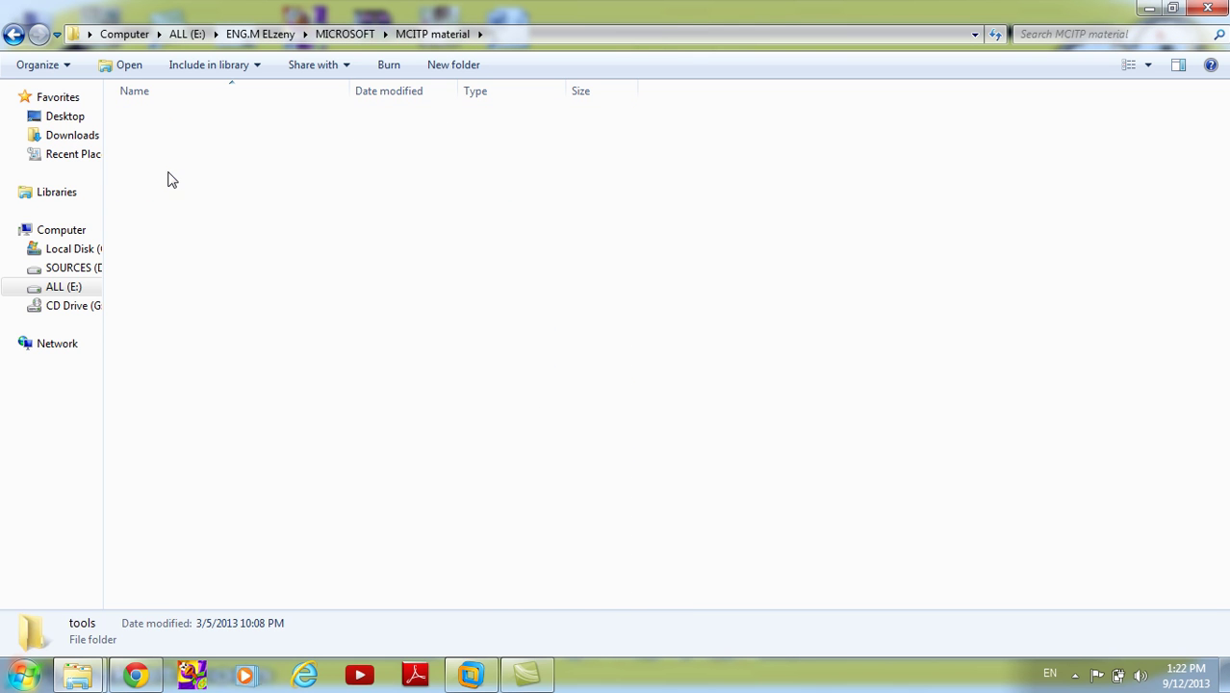
scroll(283, 279, down, 1)
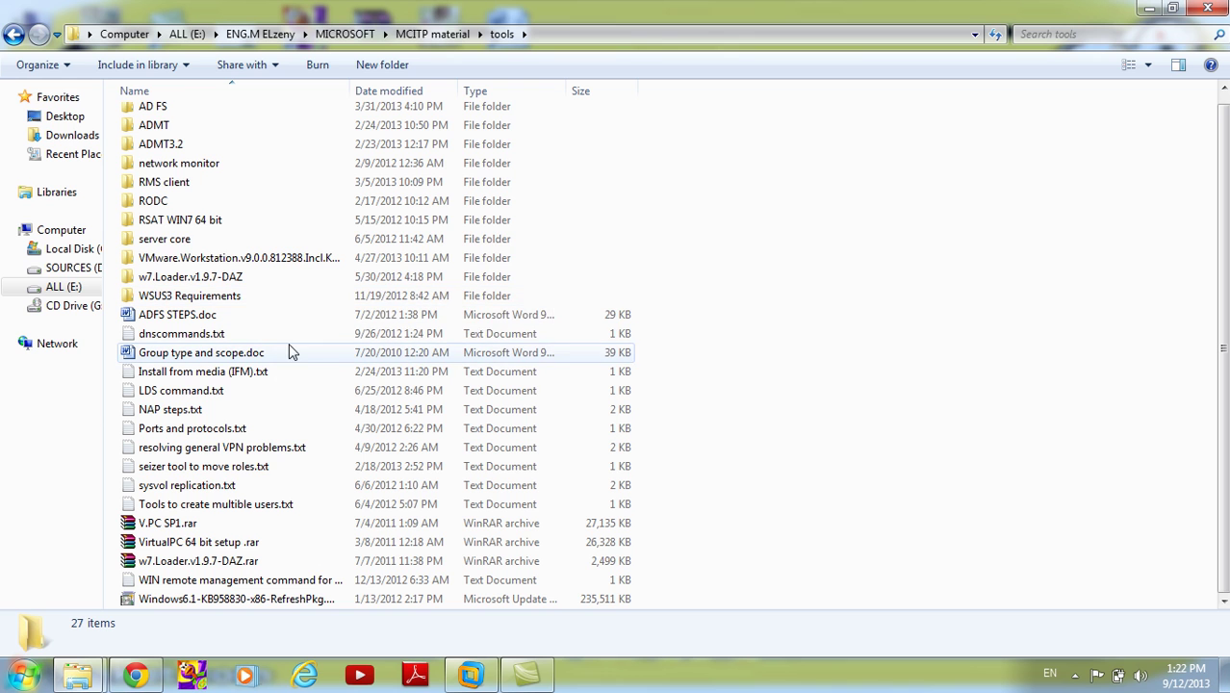
scroll(291, 348, up, 1)
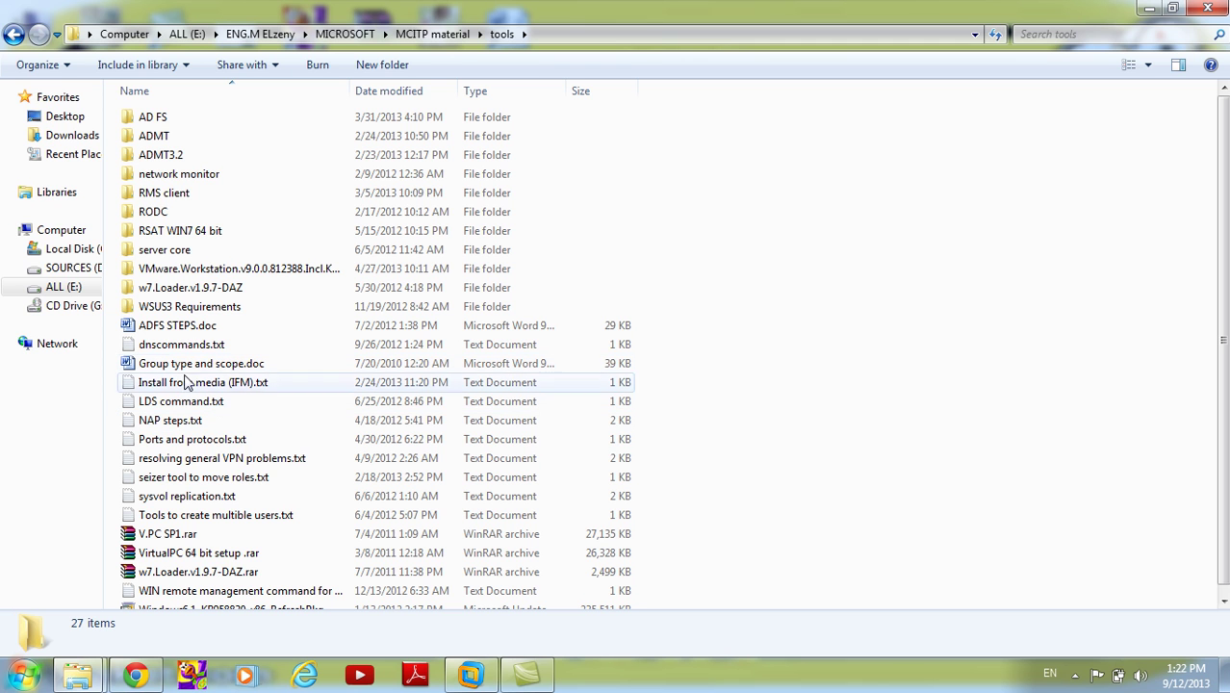
- Point out the VMware Workstation v9 folder and the w7.Loader.v1.9.7-DAZ folder in tools
click(221, 269)
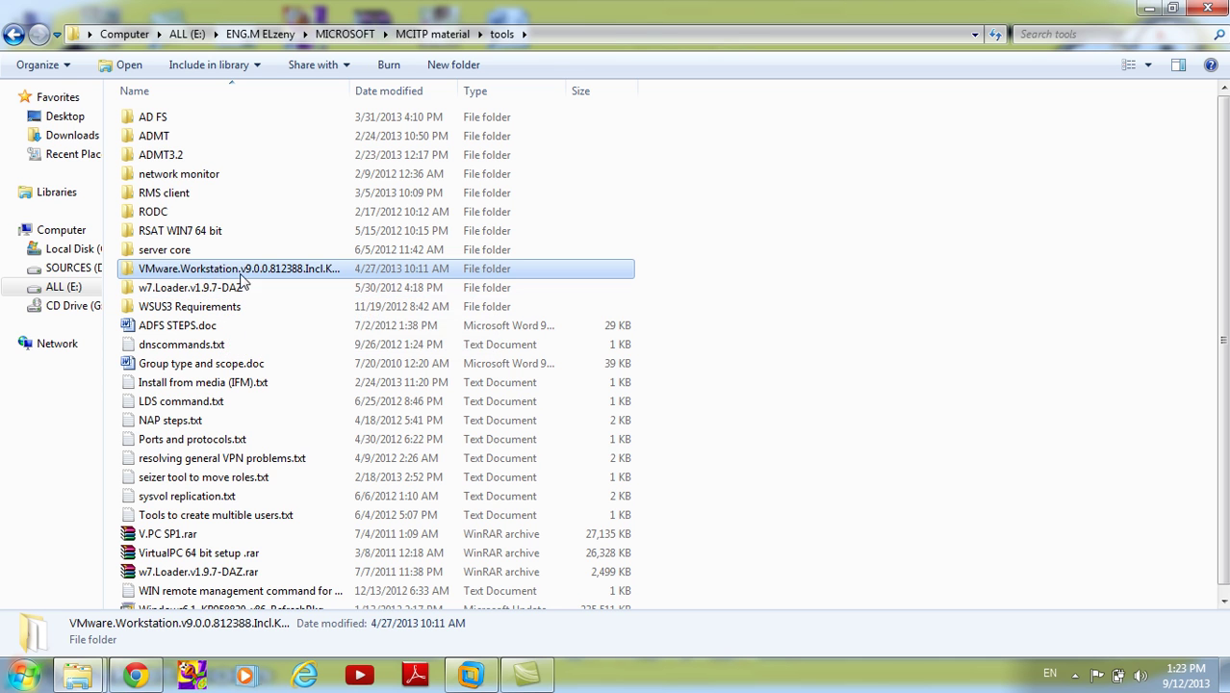
click(188, 290)
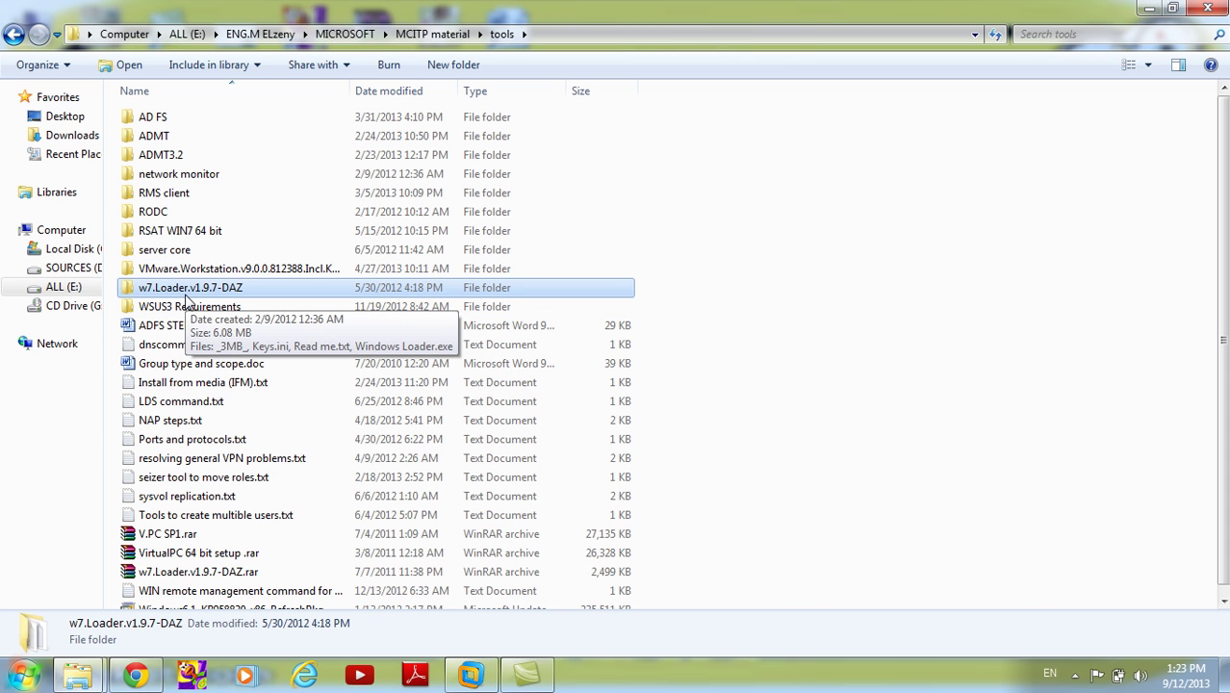
key(super)
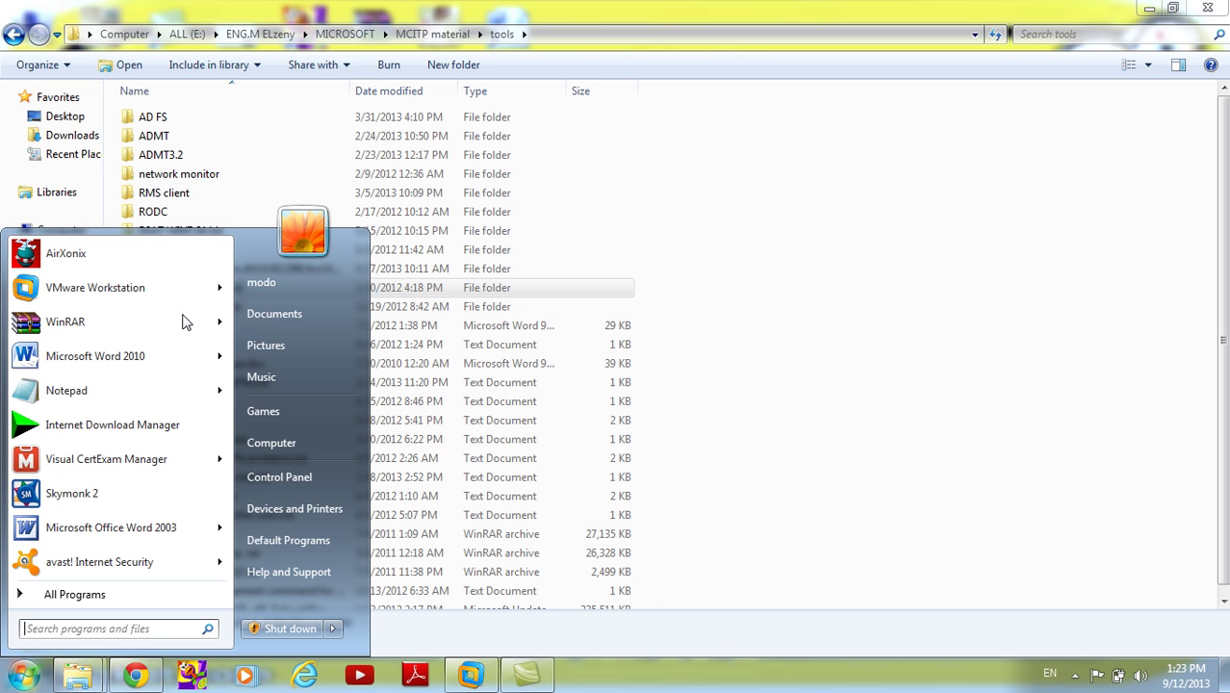
click(856, 179)
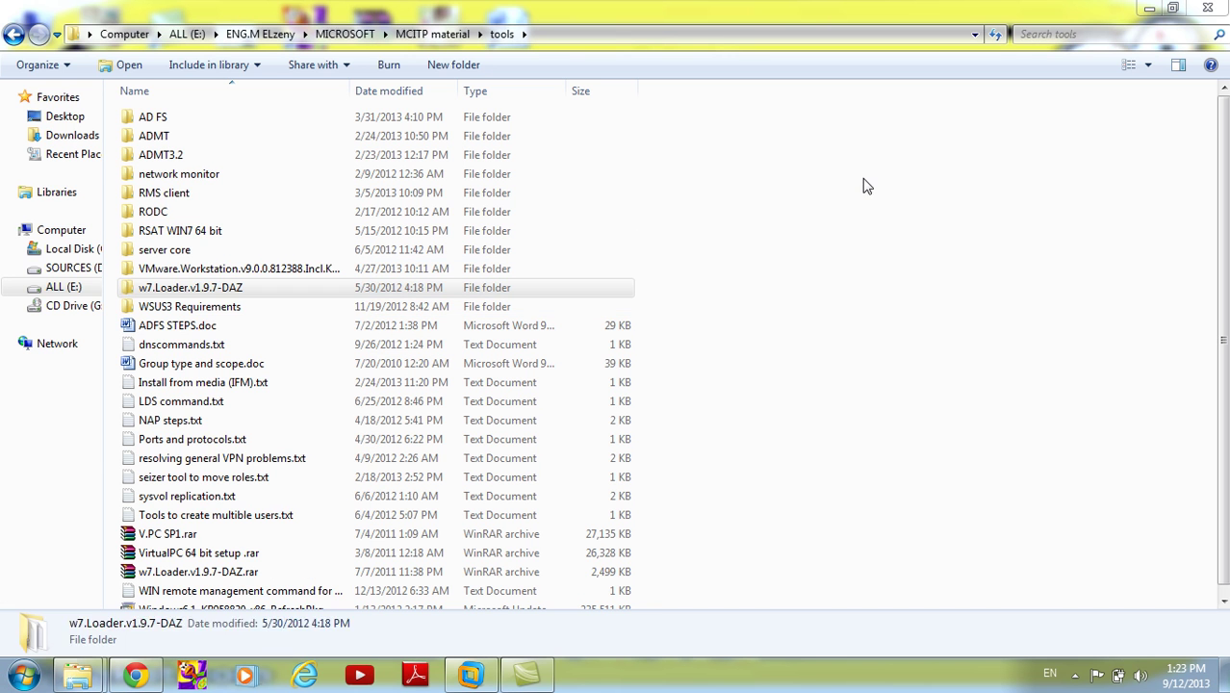
click(303, 291)
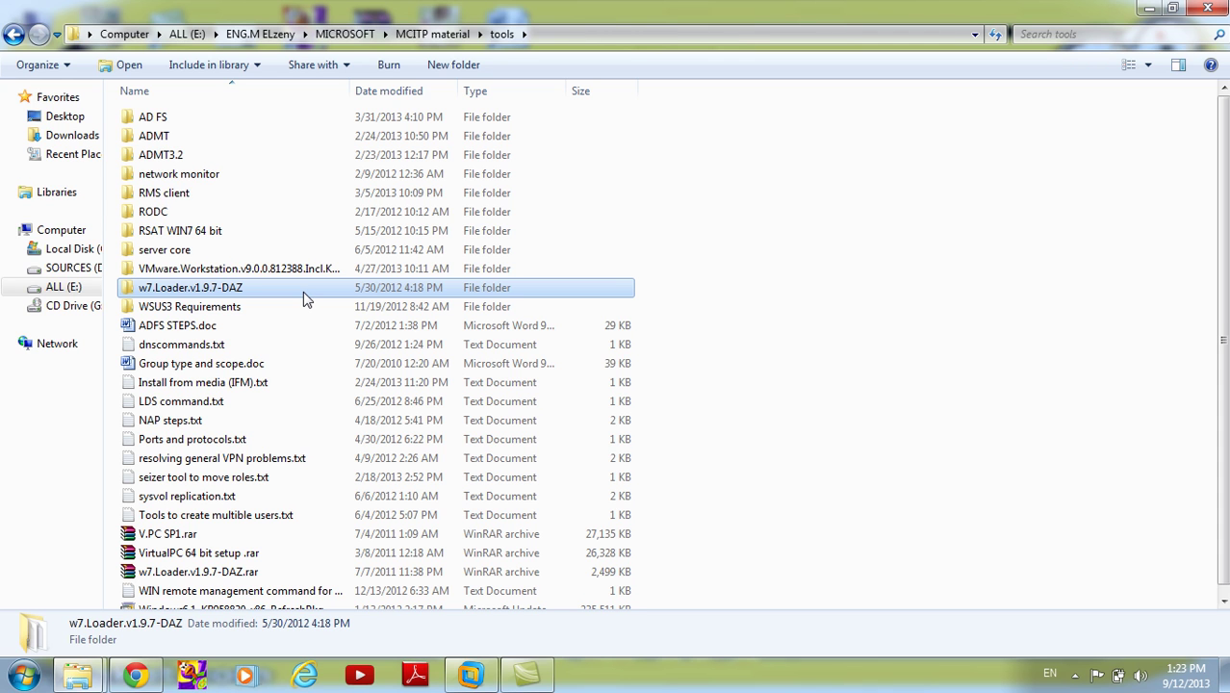
mouse_move(306, 301)
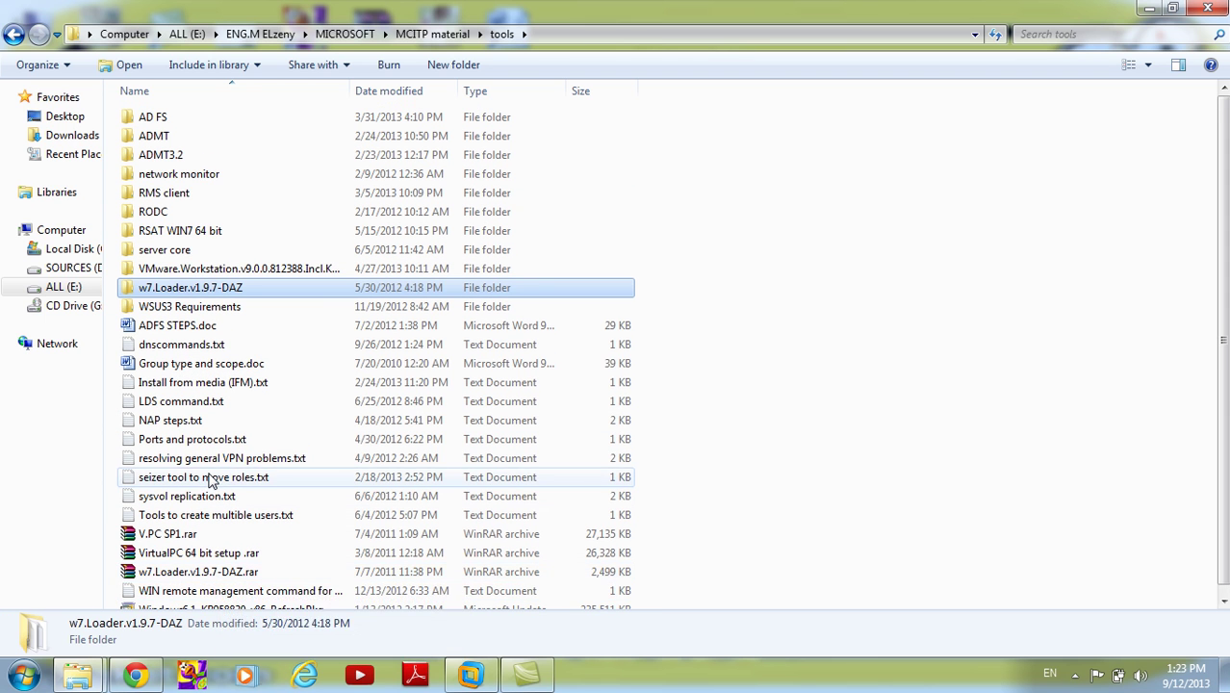
- Return to MCITP material and check the combined properties of the MCITP server administrator and tools folders
key(BackSpace)
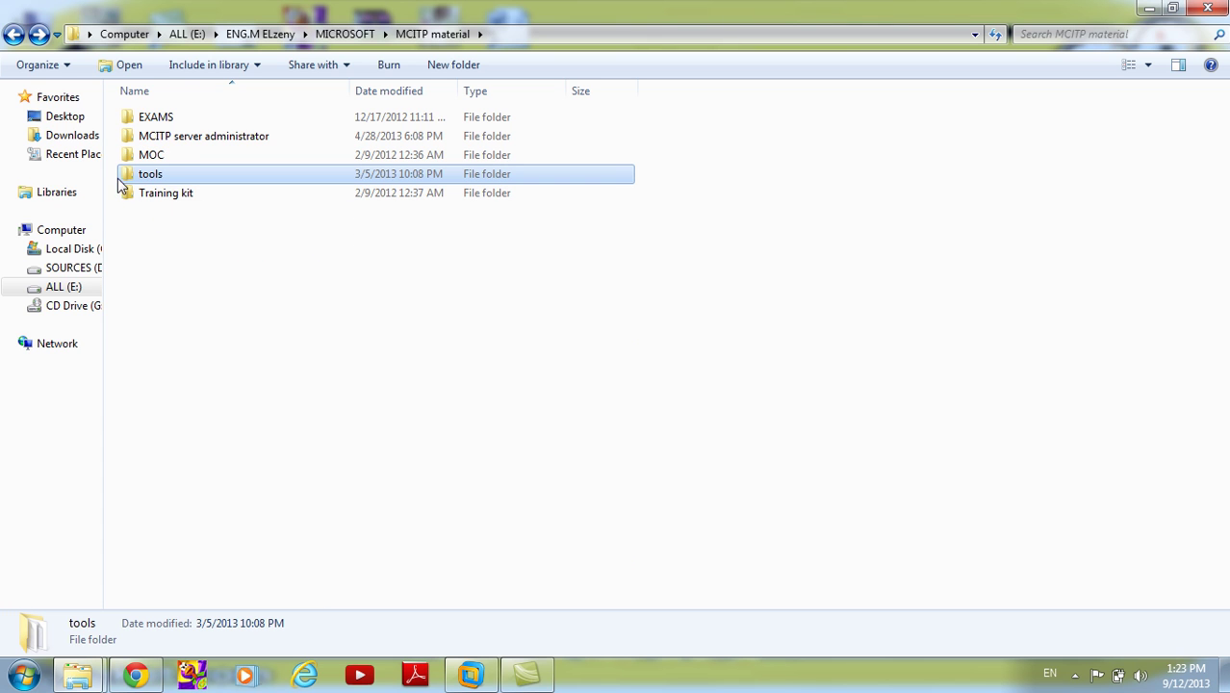
ctrl+click(187, 140)
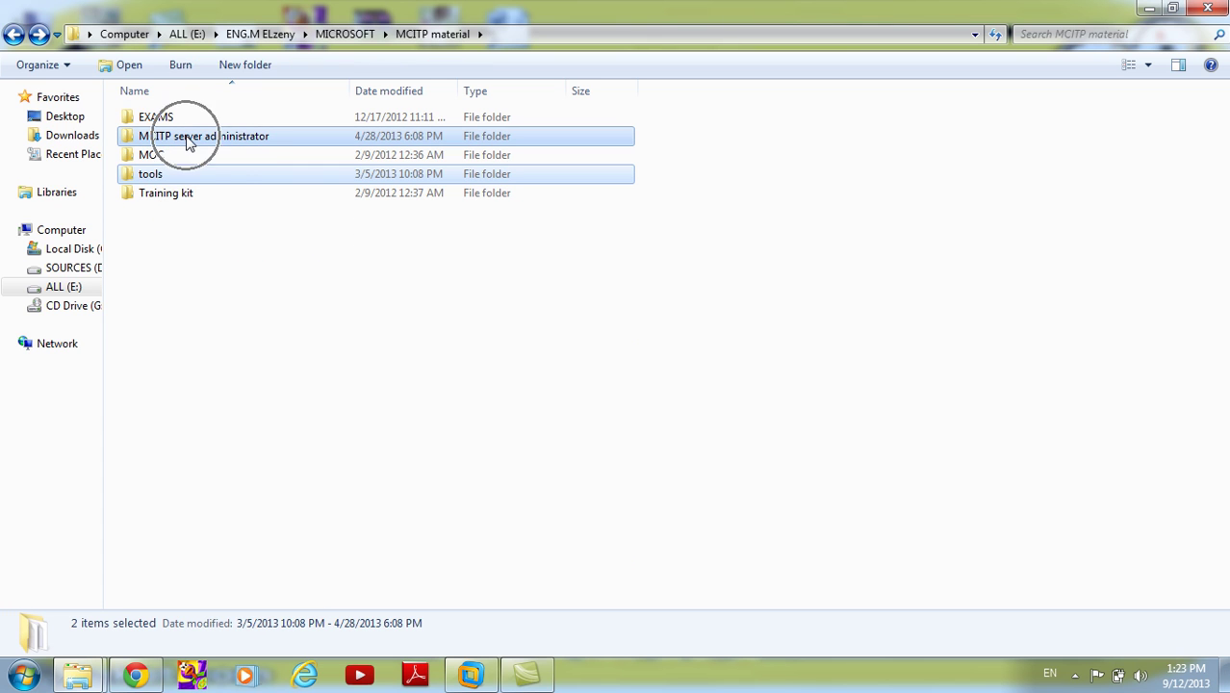
key(alt+Return)
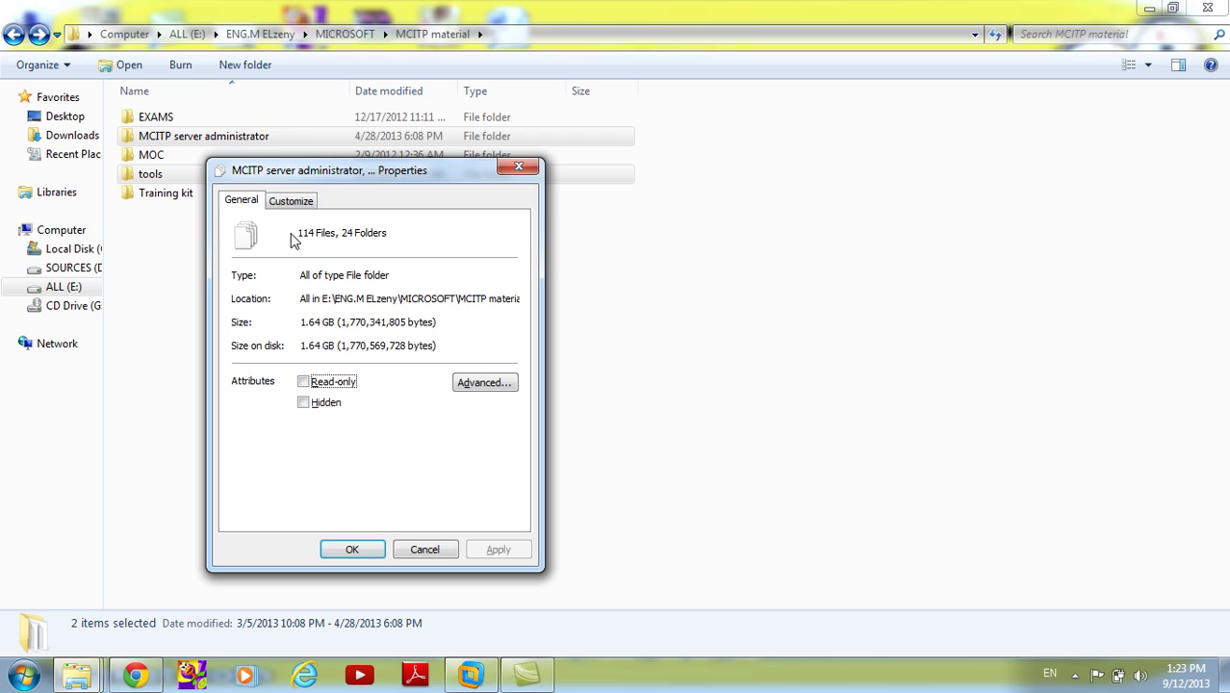
key(Escape)
click(379, 354)
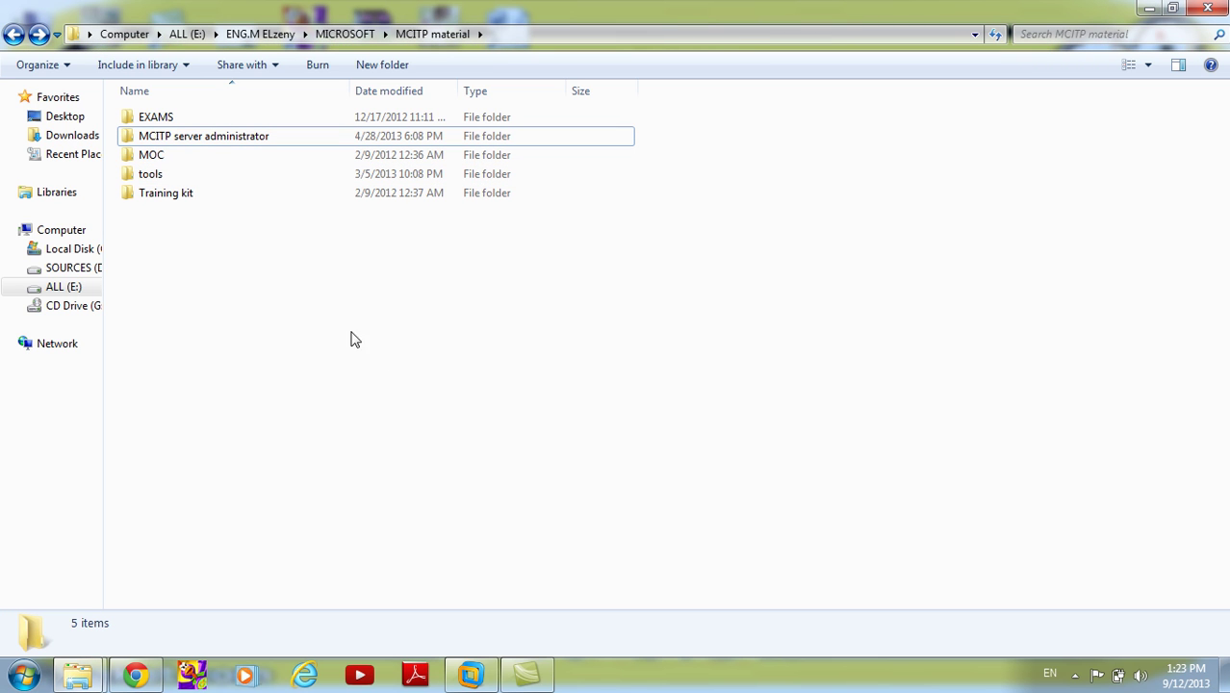
- Go up to the root of drive E and open the Windows.ISO folder
click(259, 35)
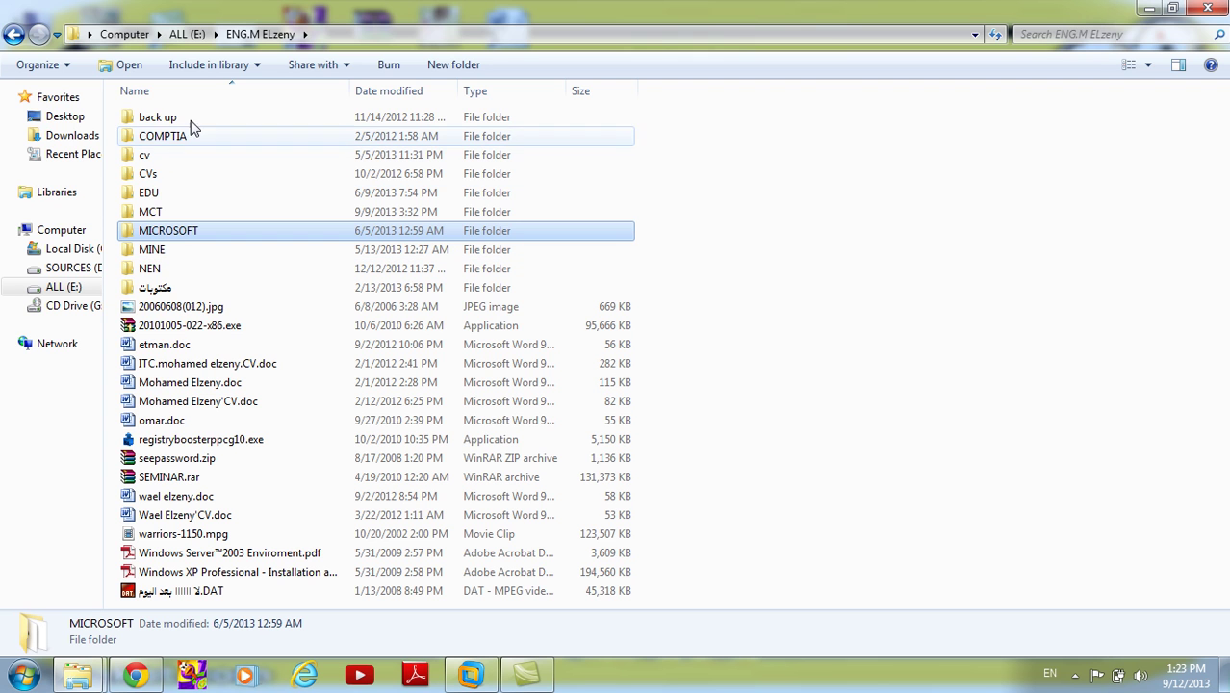
click(185, 34)
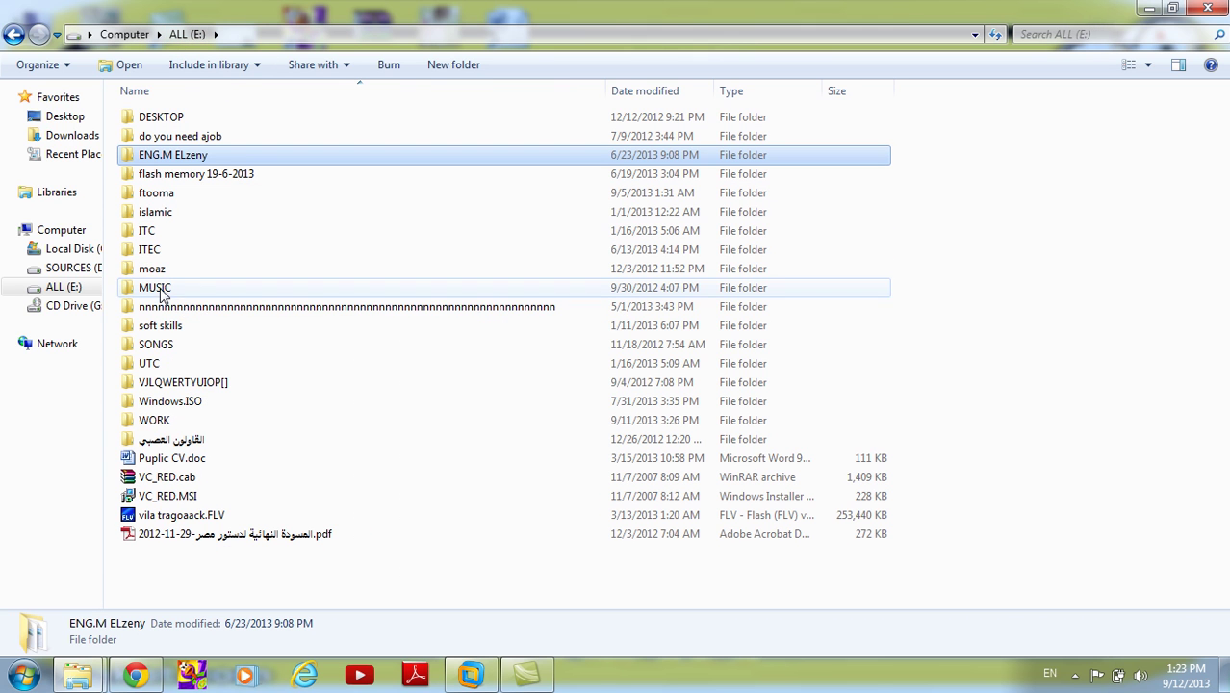
click(179, 411)
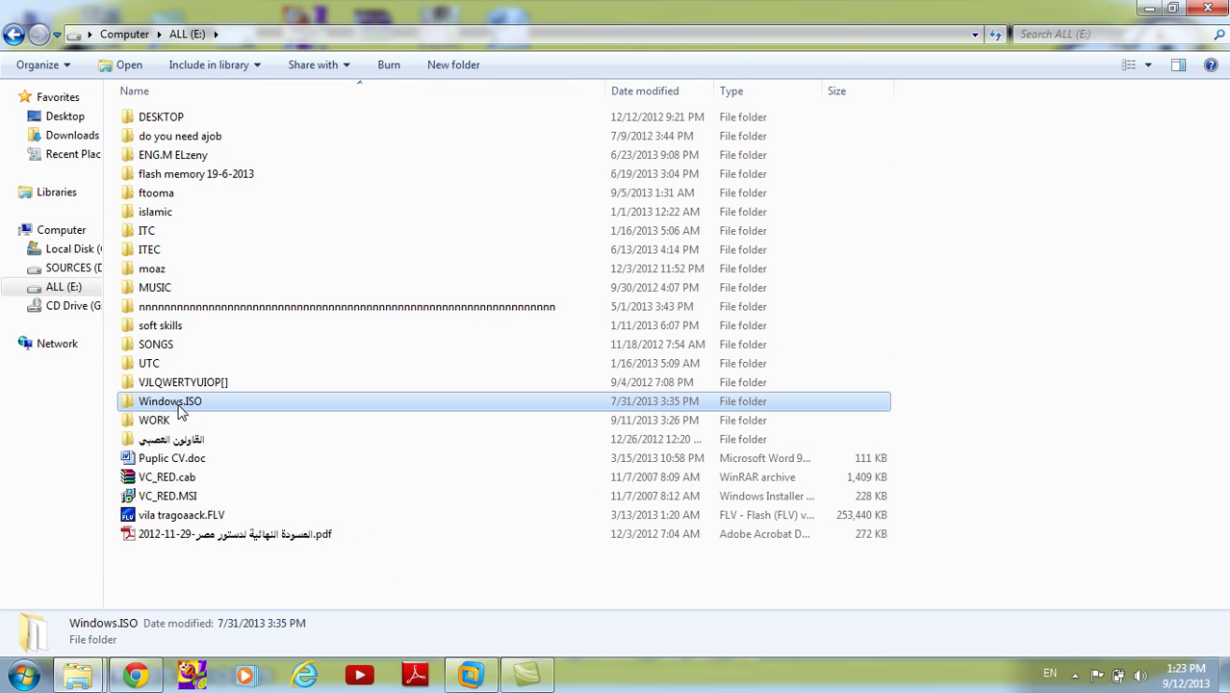
double_click(179, 411)
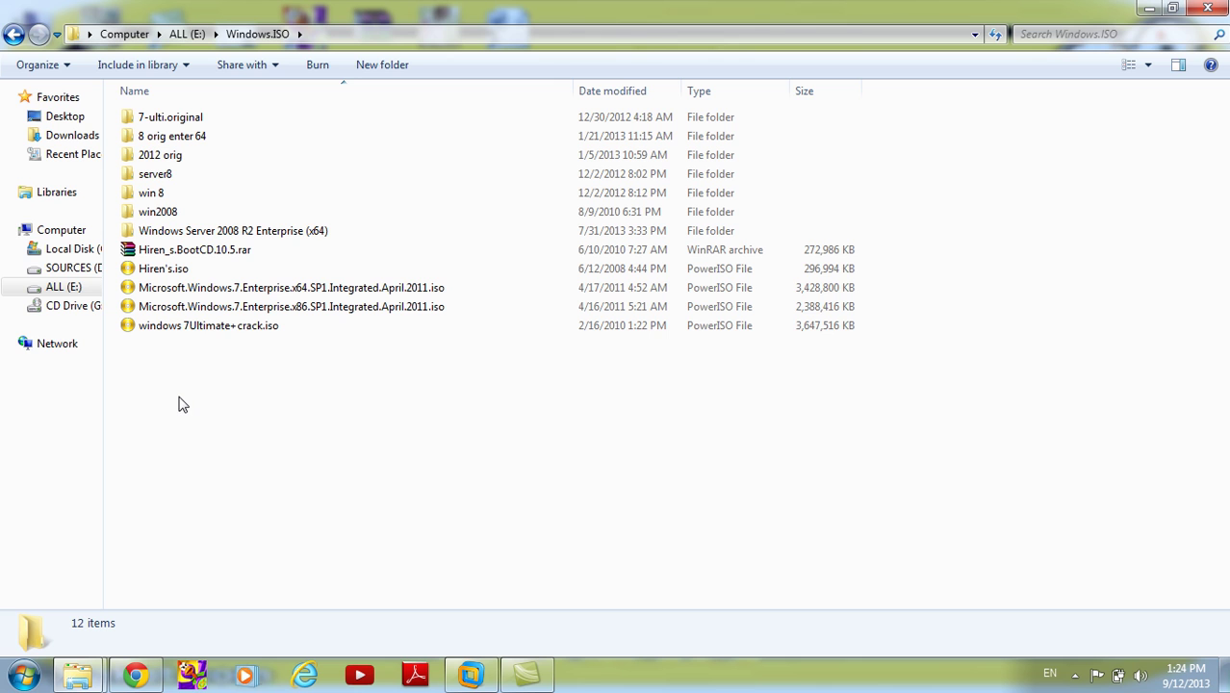
- Look inside the win2008 and 7-ulti.original folders, returning to Windows.ISO after each
double_click(154, 214)
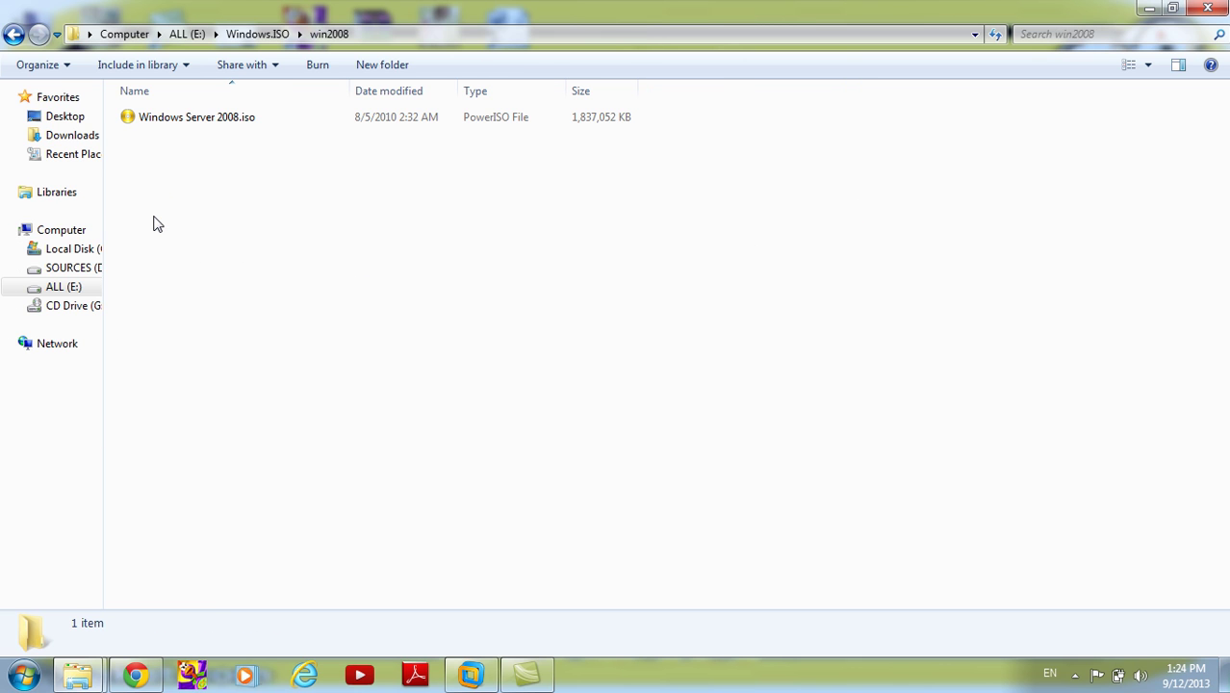
key(BackSpace)
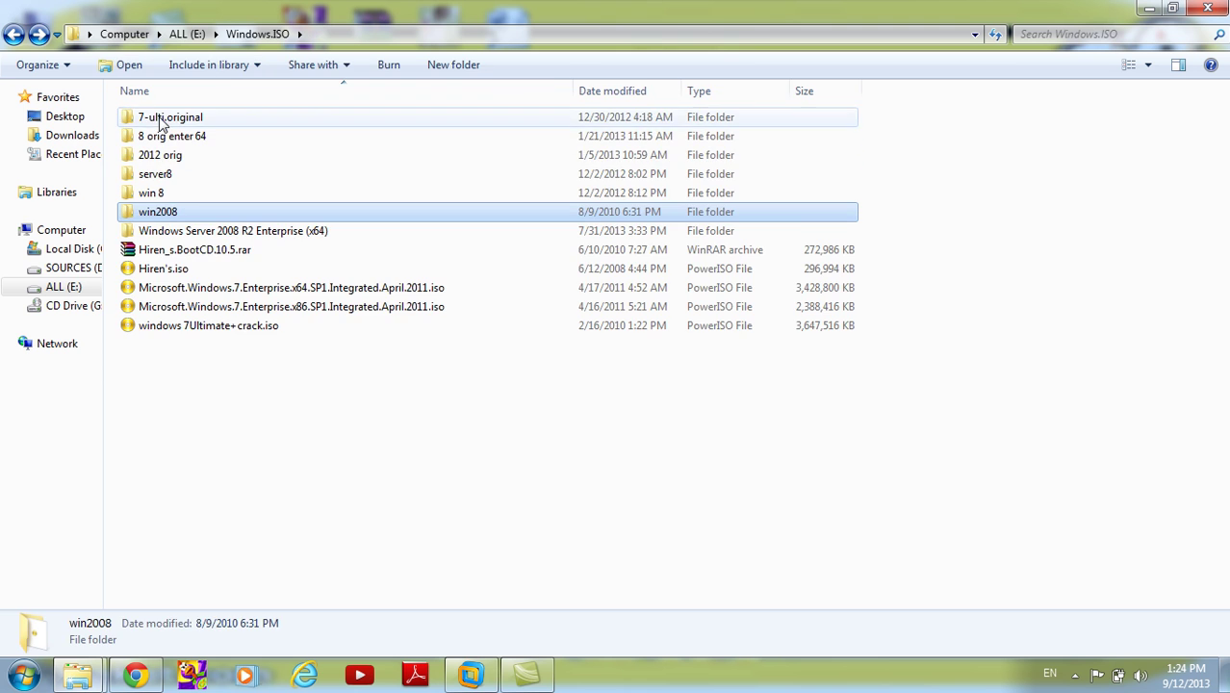
double_click(163, 119)
key(BackSpace)
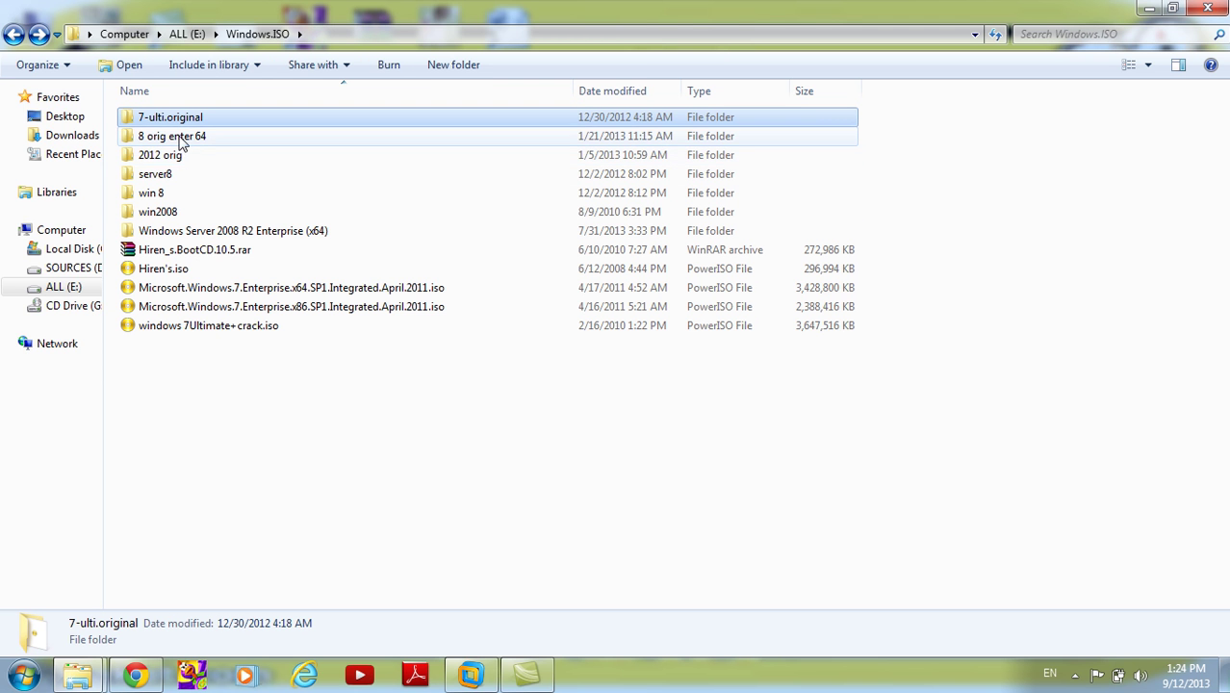
click(458, 466)
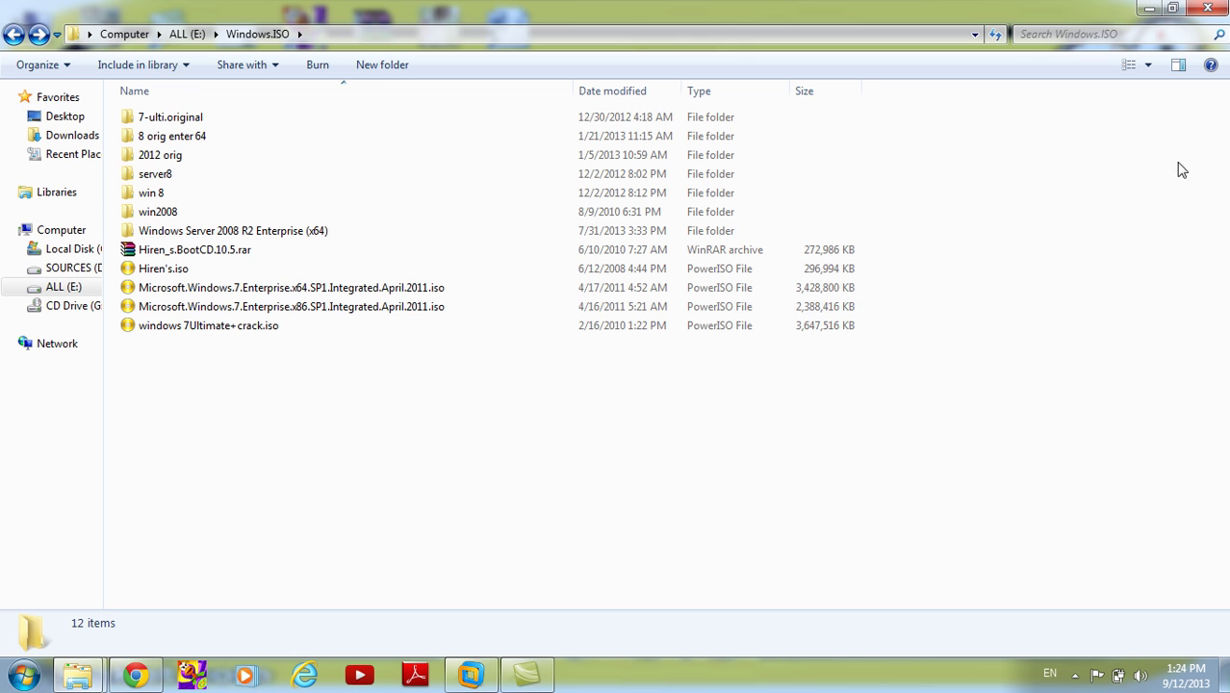
- Minimize the Windows.ISO window, refresh the desktop and point out the VMware Workstation shortcut
click(1147, 8)
right_click(785, 274)
click(813, 321)
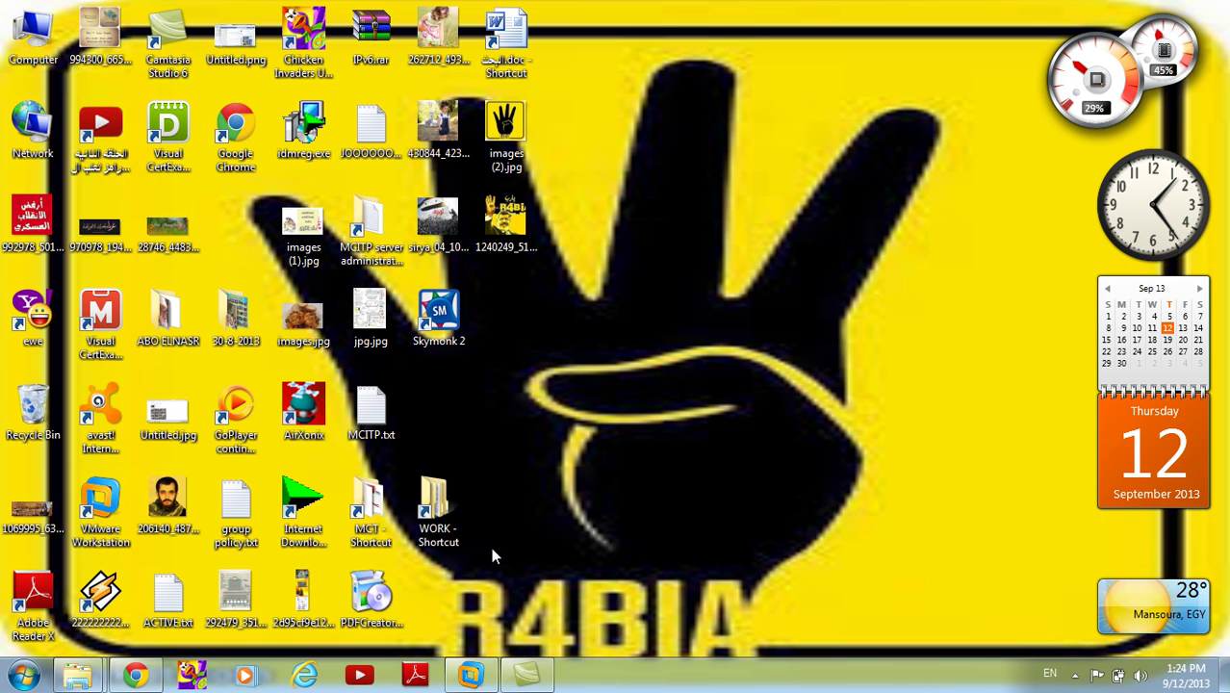
mouse_move(462, 678)
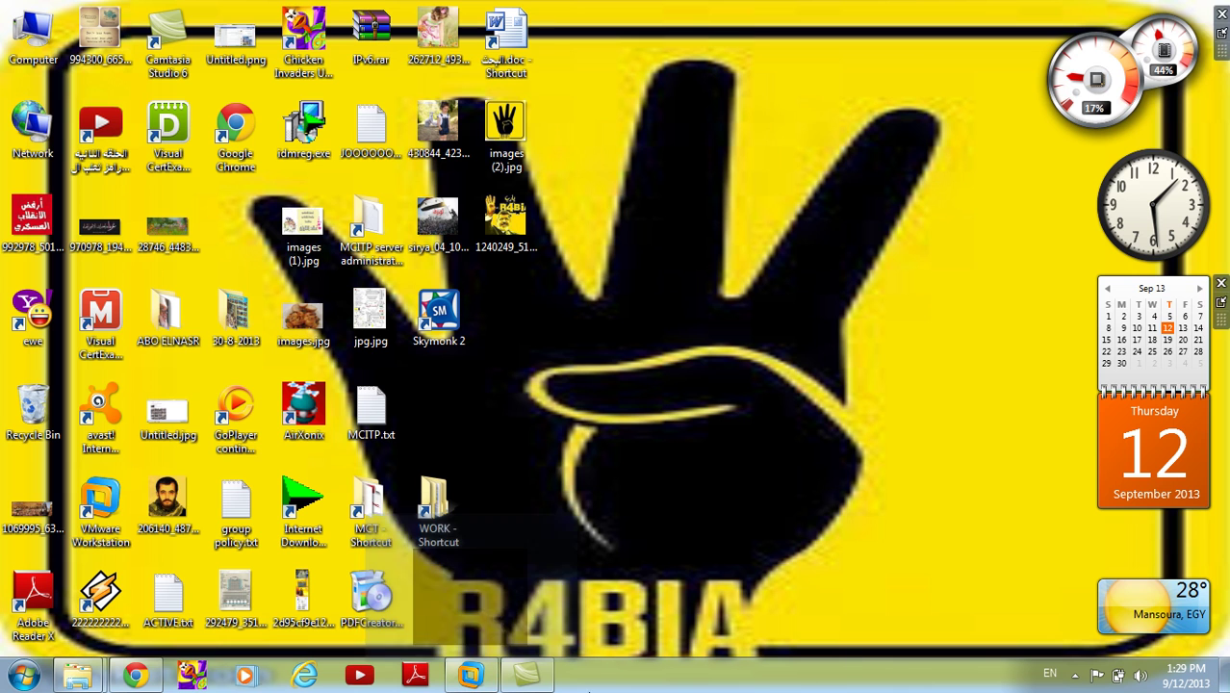
double_click(104, 544)
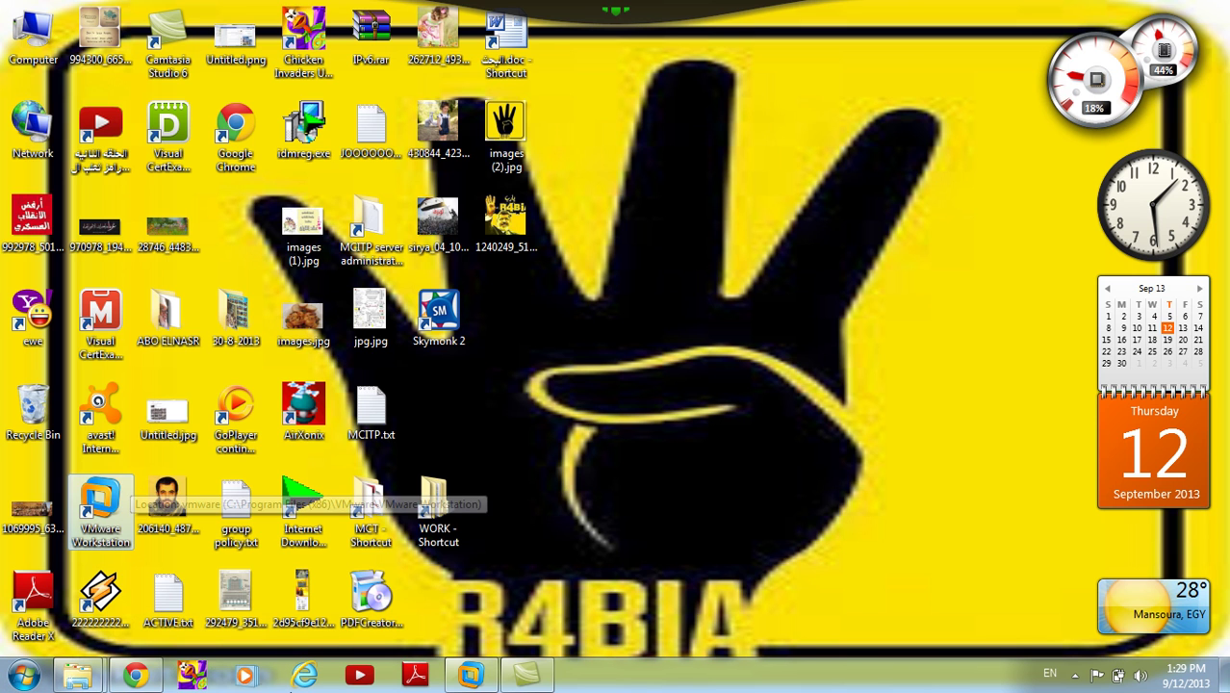
- Switch to the exams folder window, go to tools in MCITP material and open the VMware Workstation v9 folder
mouse_move(77, 673)
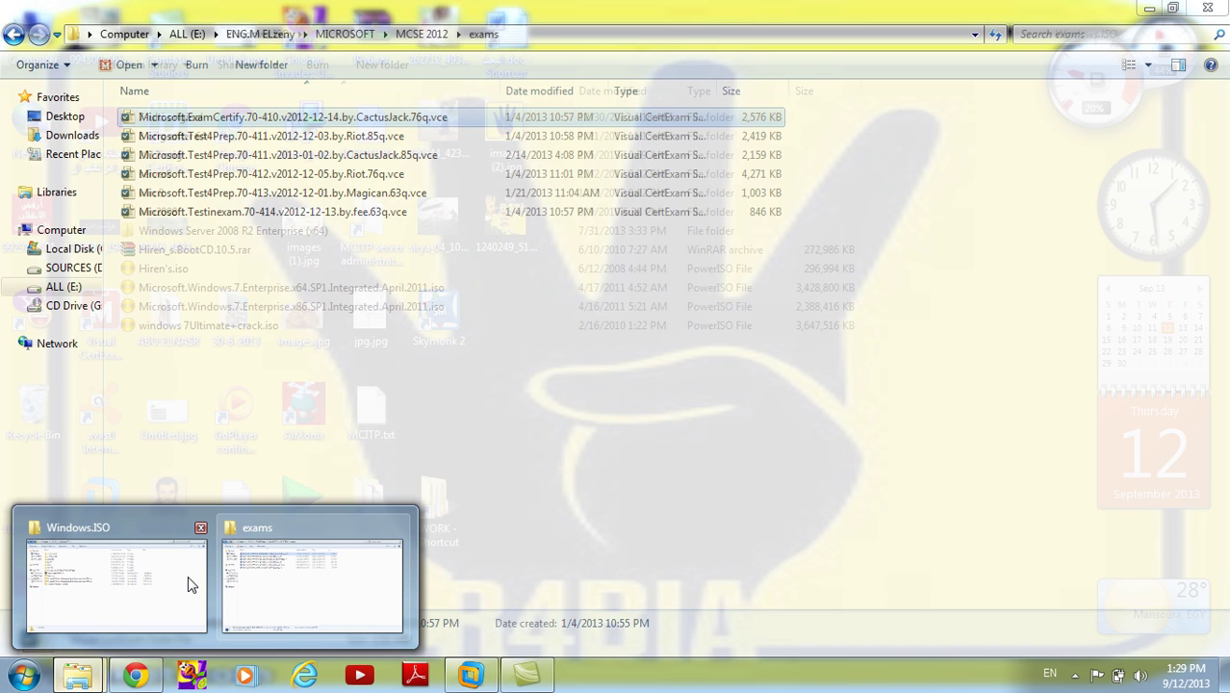
click(263, 592)
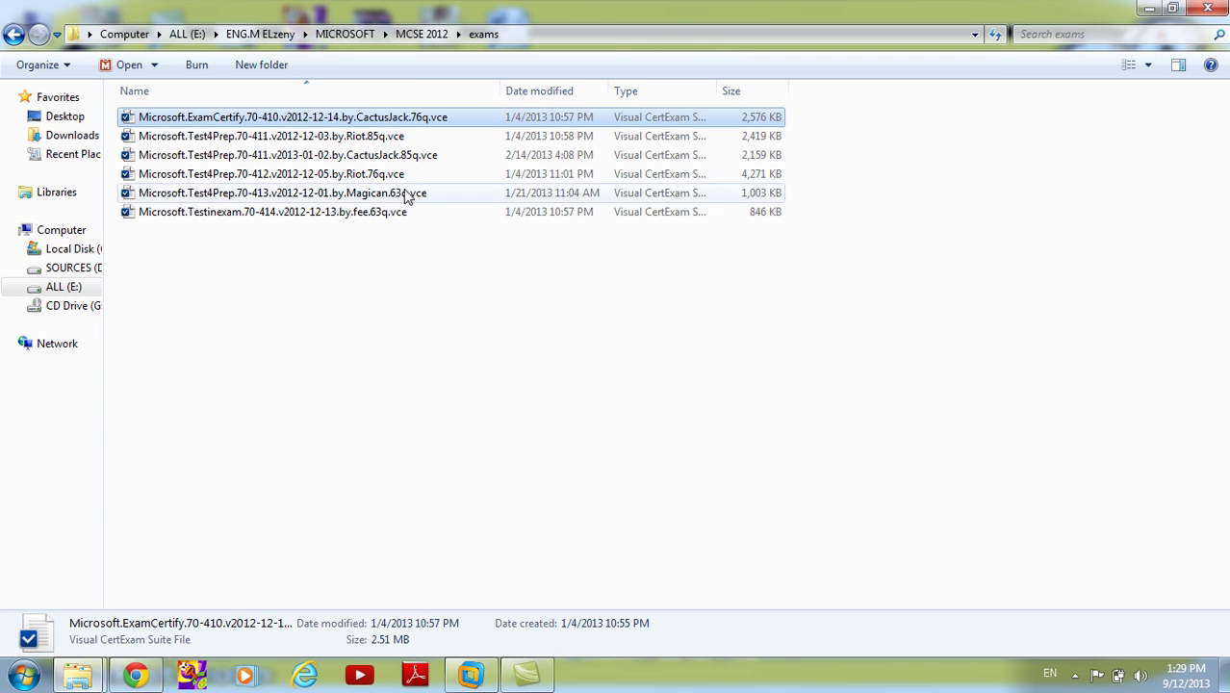
click(384, 34)
click(414, 169)
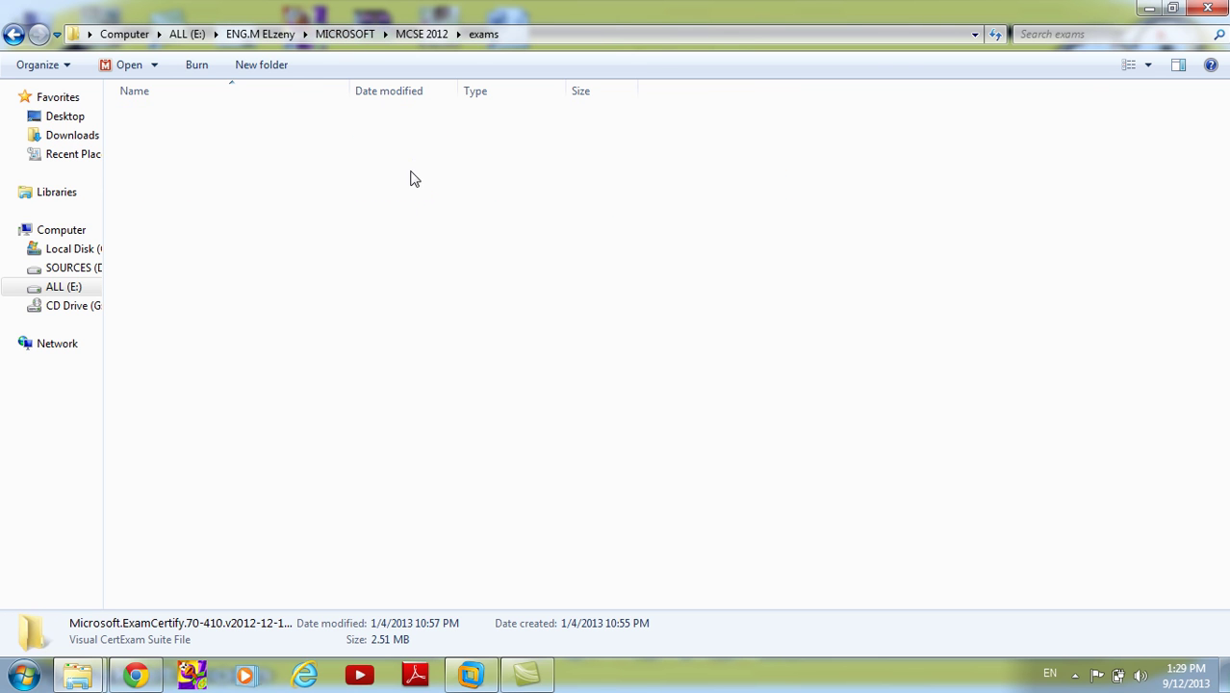
double_click(176, 180)
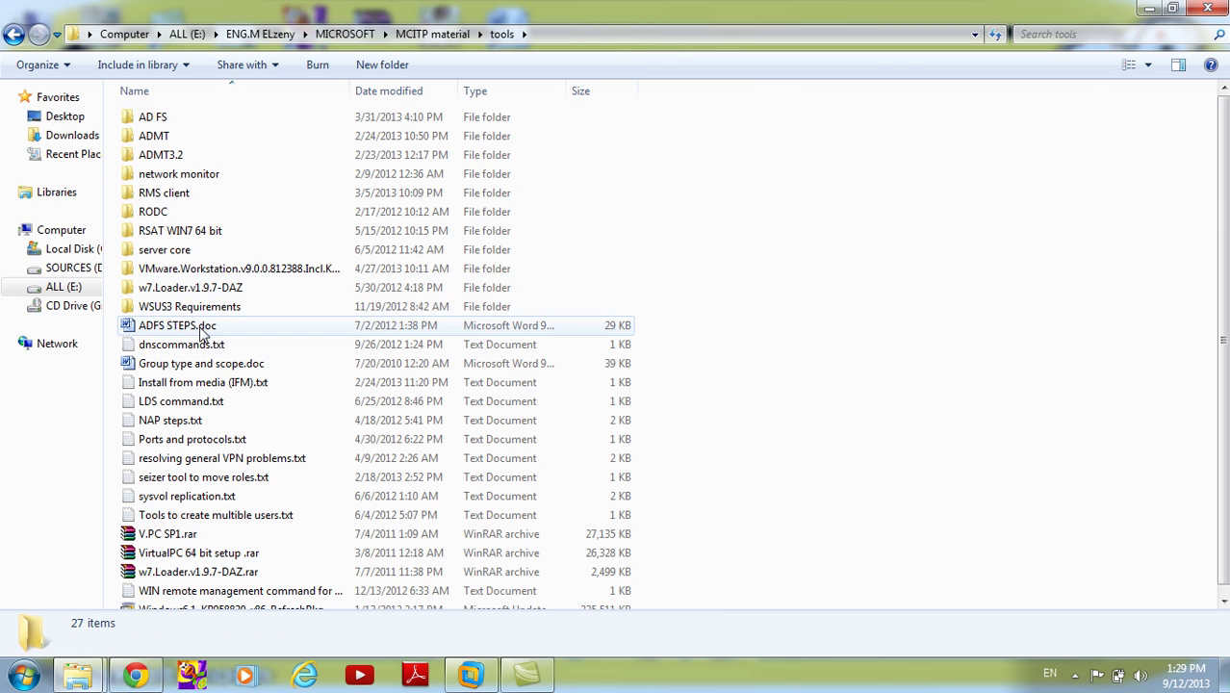
double_click(236, 271)
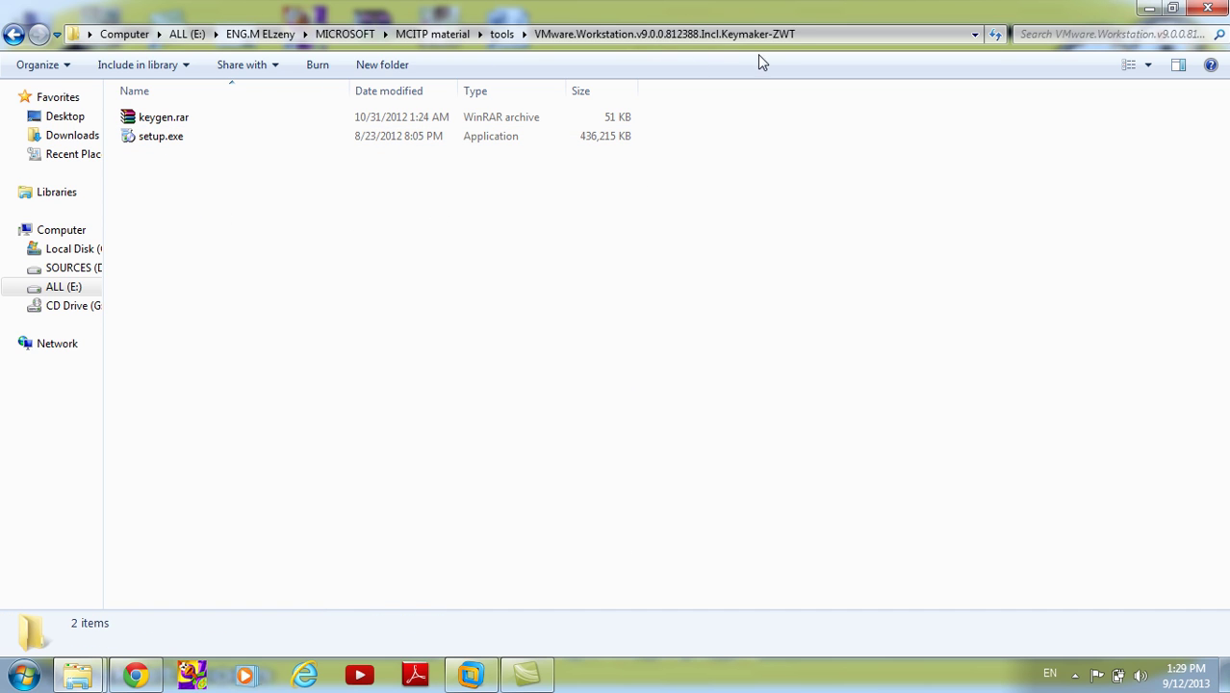
- Minimize the folder window and launch VMware Workstation from the desktop
click(1149, 9)
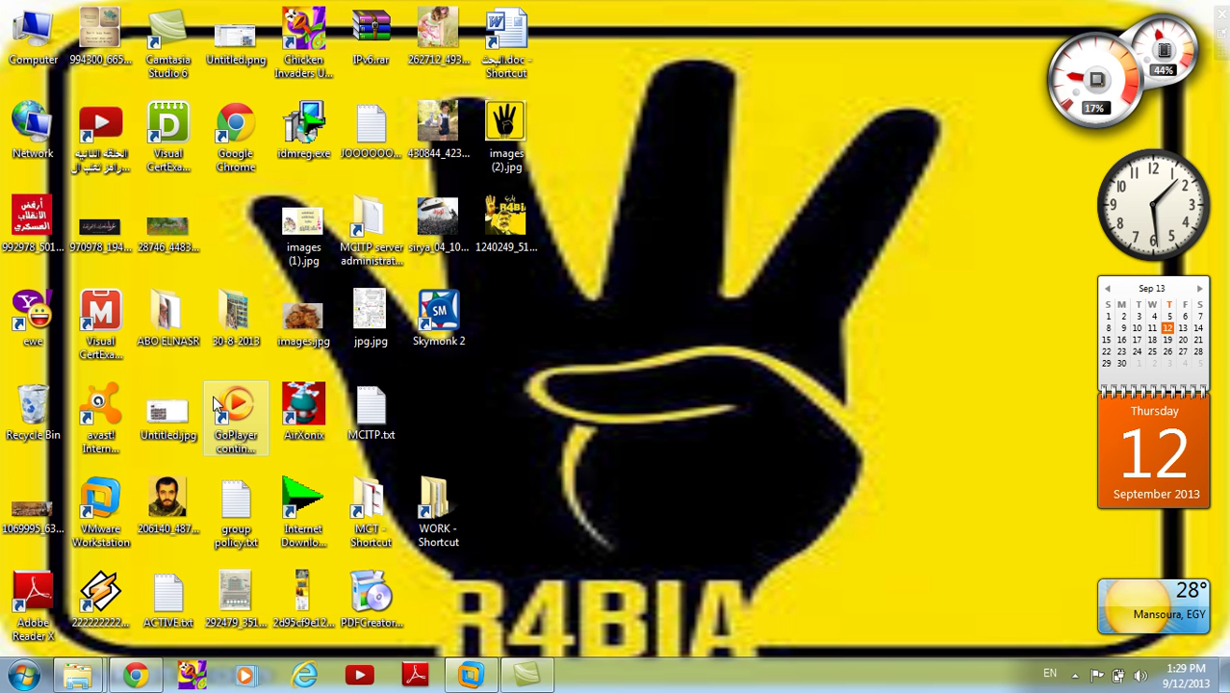
double_click(86, 515)
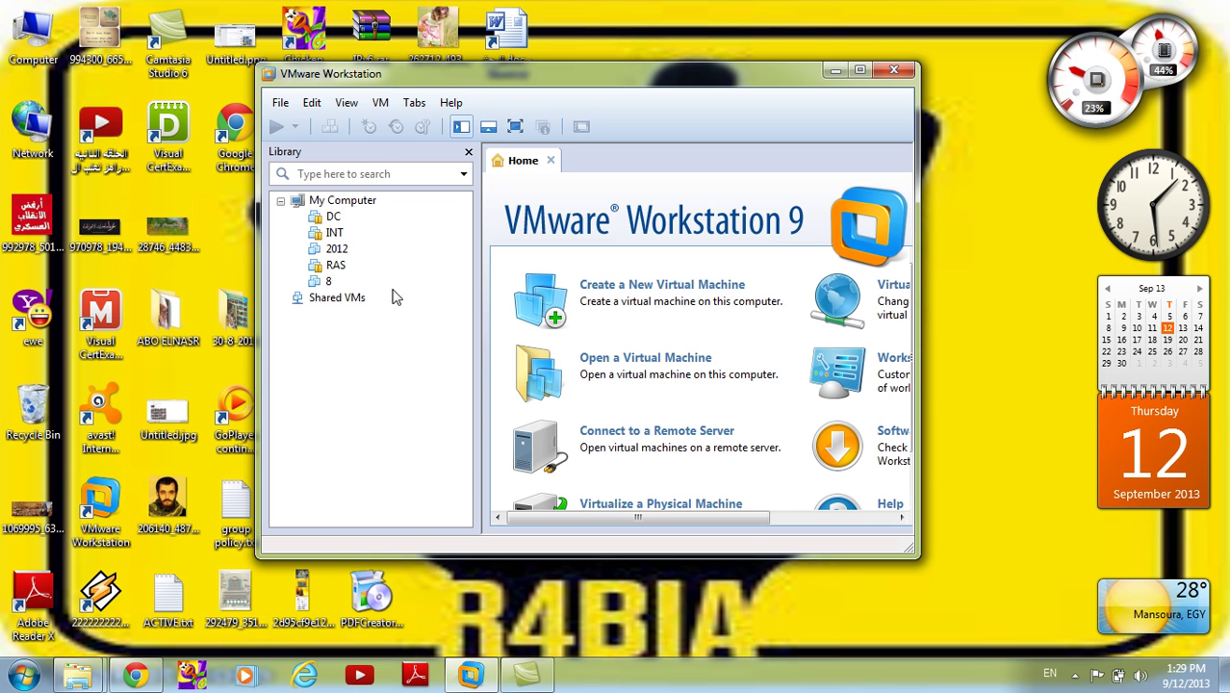
- Maximize the VMware Workstation window and collapse the My Computer group in the library
double_click(489, 68)
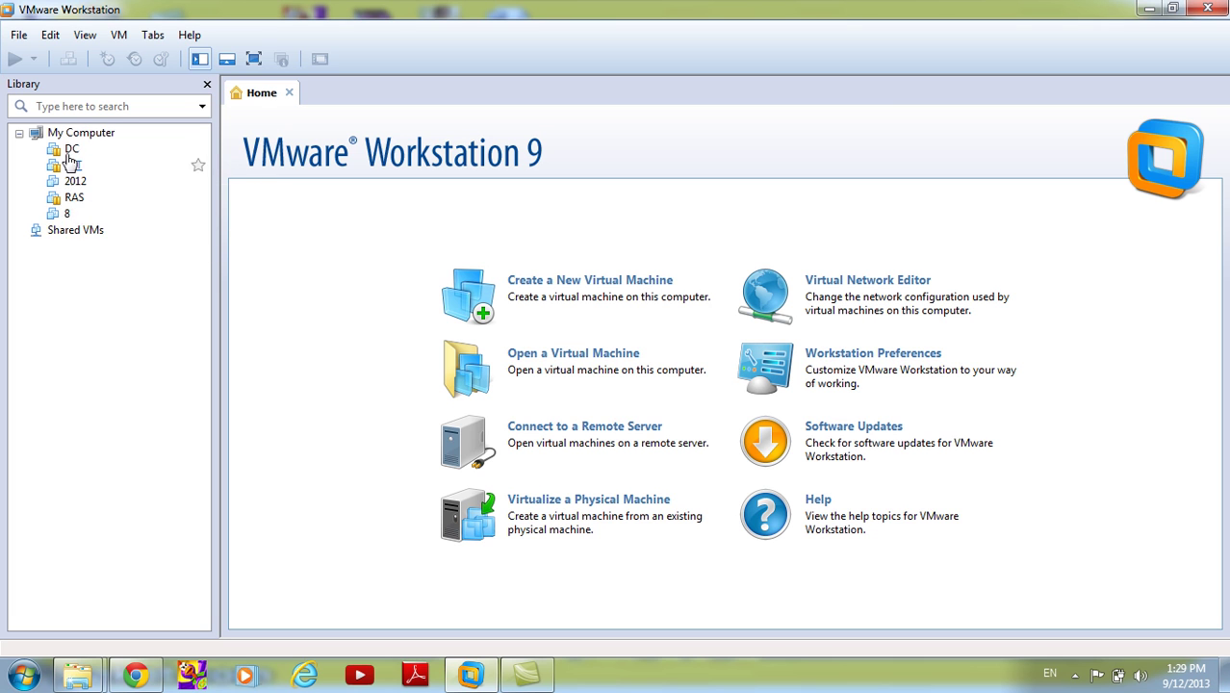
click(20, 134)
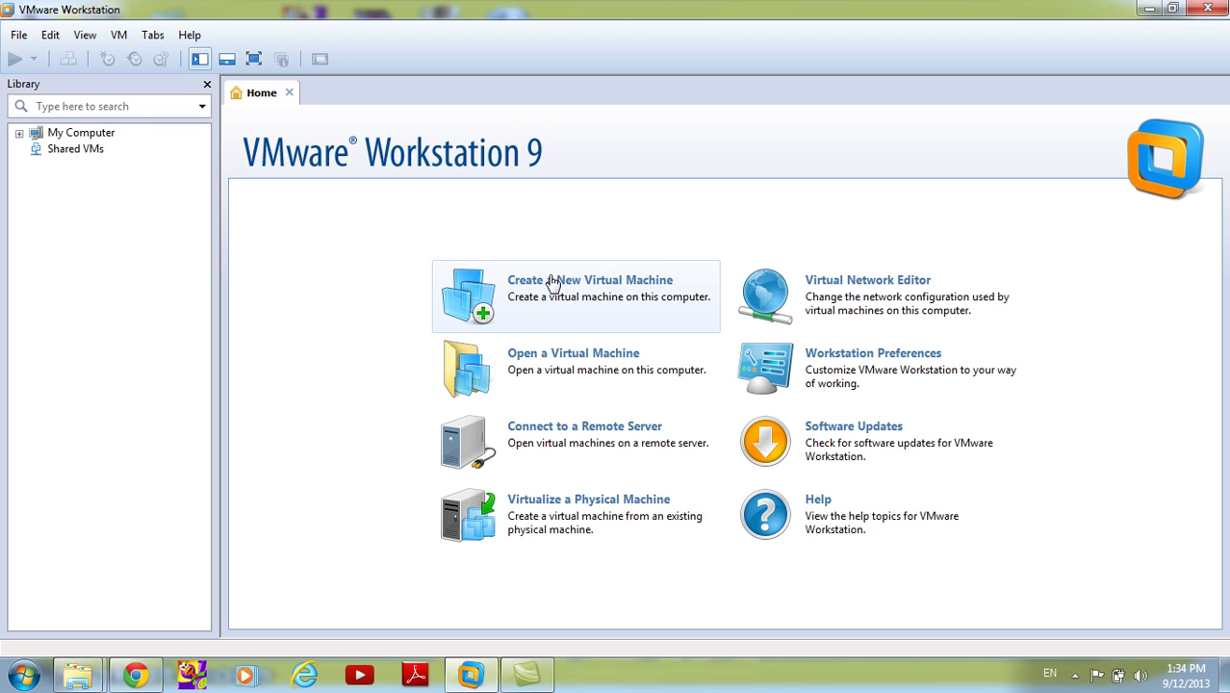
- Start creating a new virtual machine with the Typical (recommended) configuration and continue to the guest operating system installation page
key(Menu)
key(Escape)
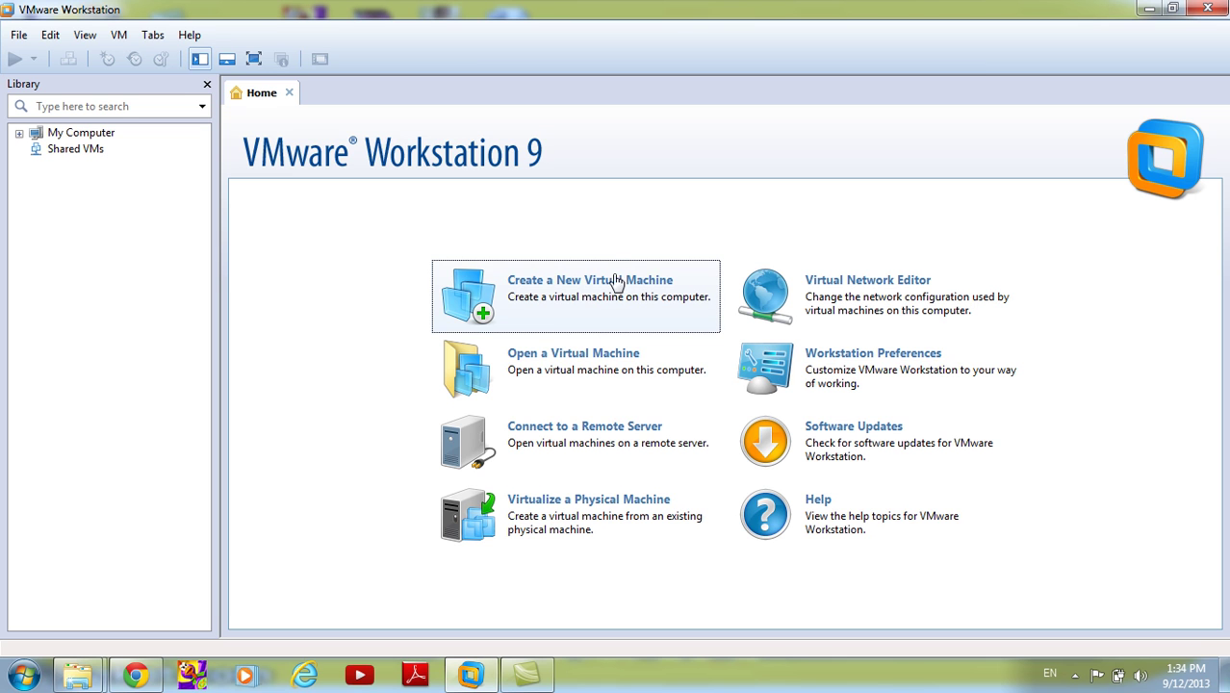
click(582, 306)
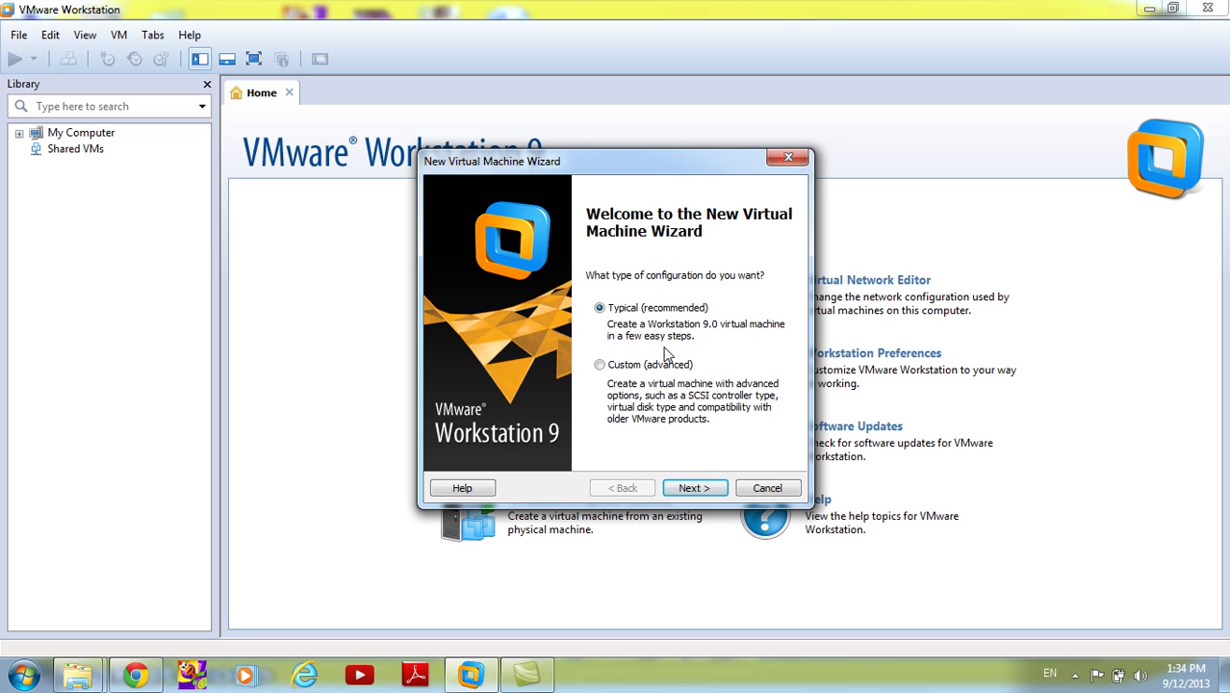
click(692, 487)
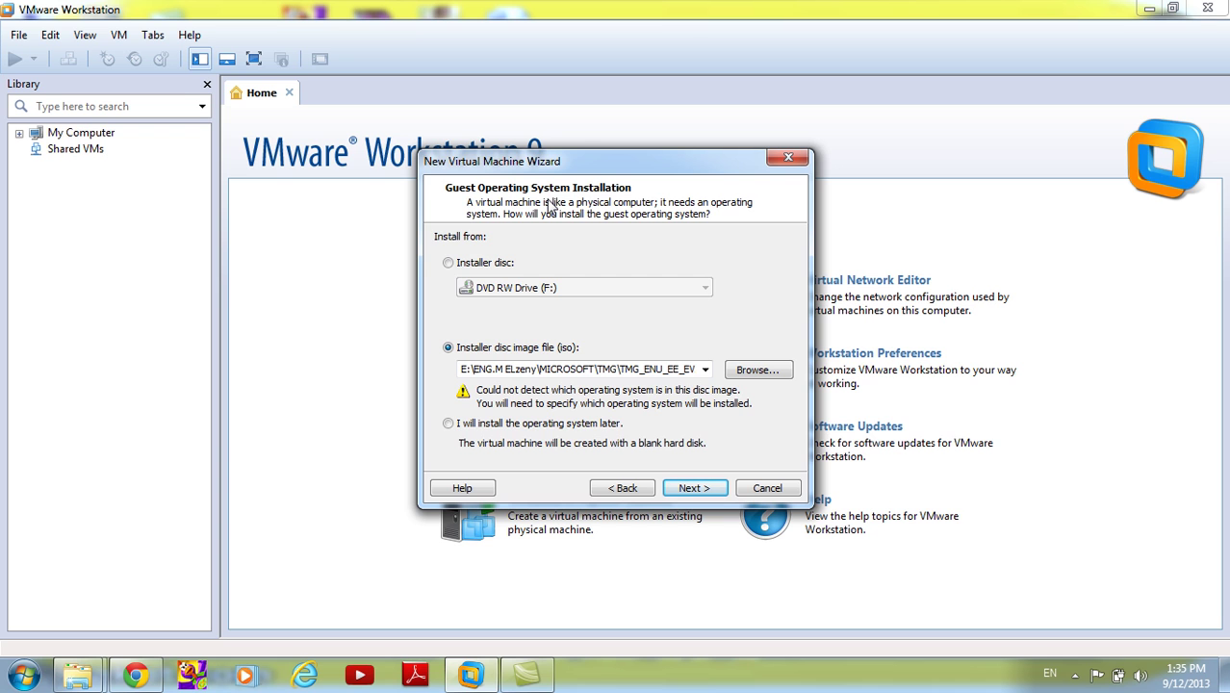
- Try the option to install the operating system later, switch to the installer disc source and list its available drives
click(457, 431)
click(537, 429)
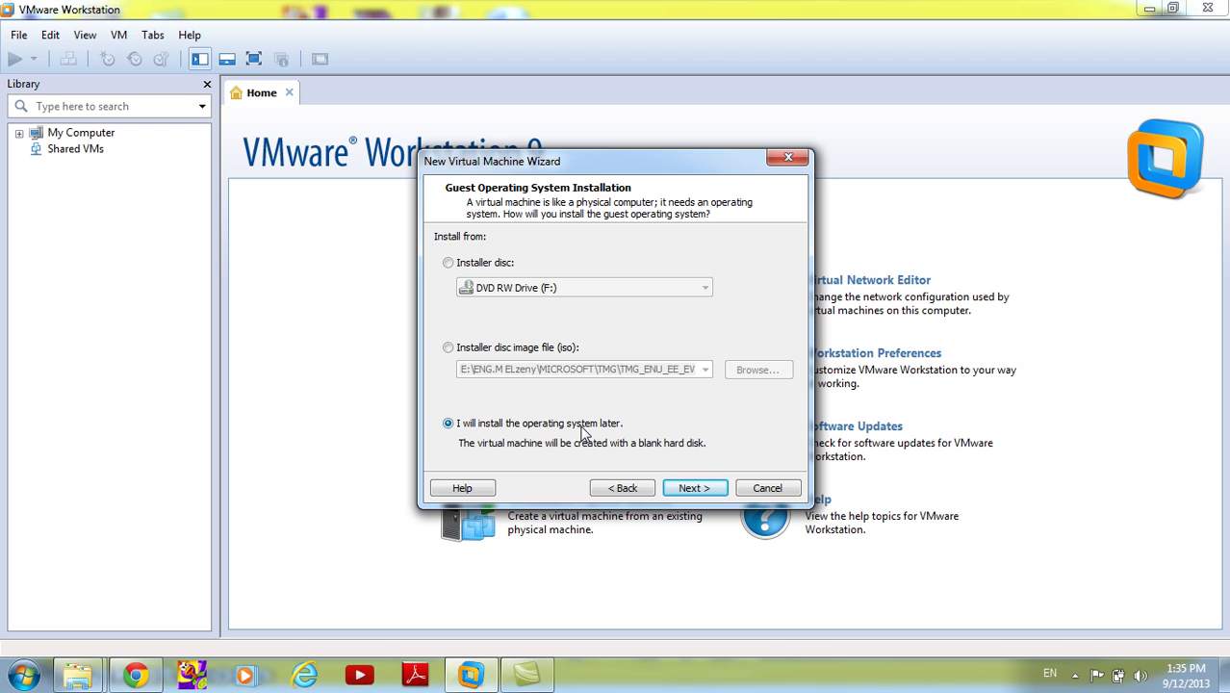
click(449, 262)
click(565, 292)
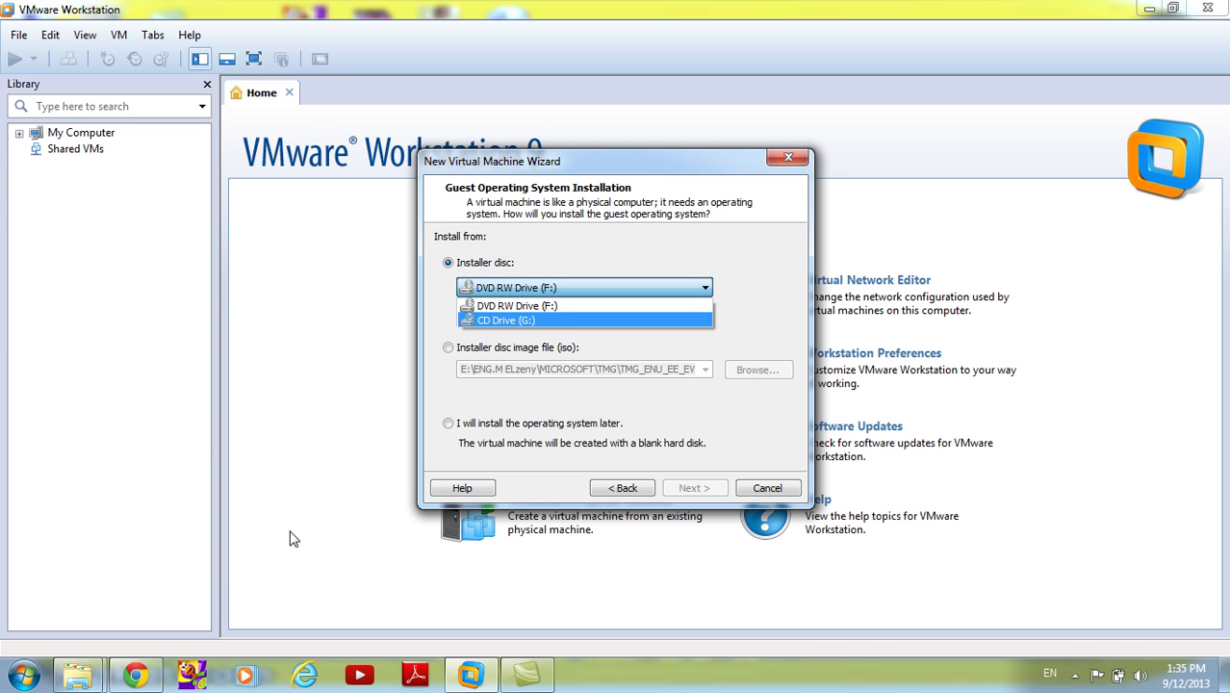
- Check the removable drives under Computer in the Windows.ISO folder window, return to the wizard and choose CD Drive (G:) as the installer disc
click(77, 675)
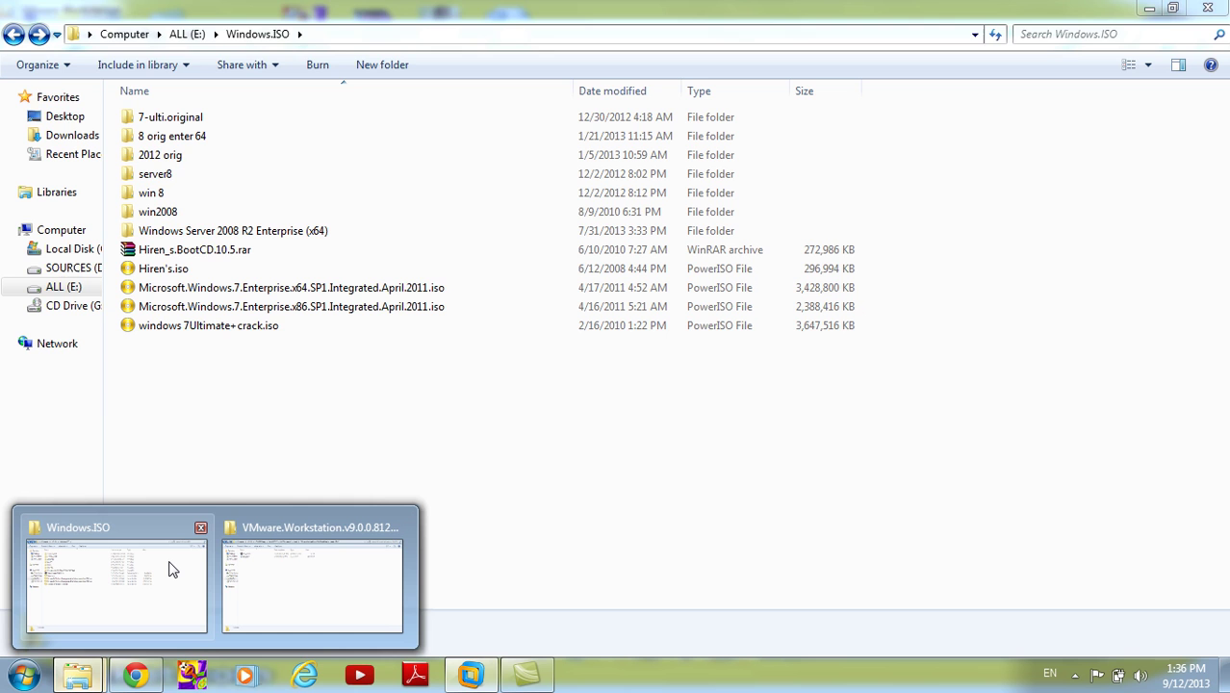
click(169, 569)
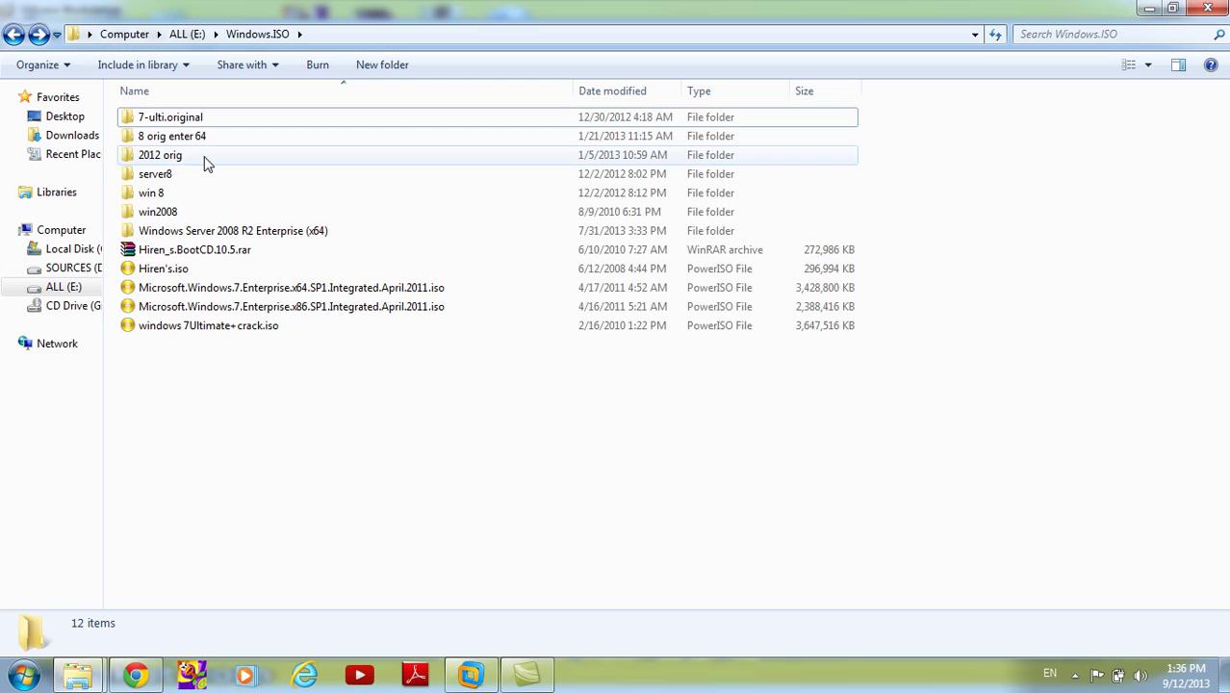
click(133, 41)
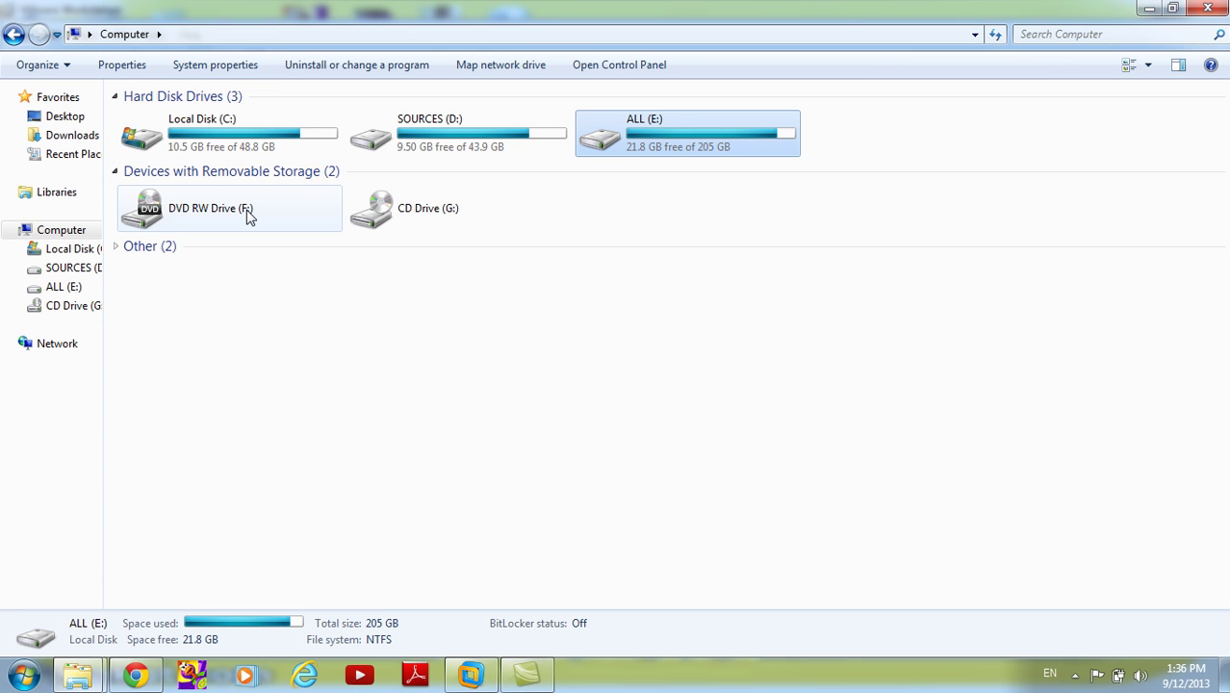
click(1152, 8)
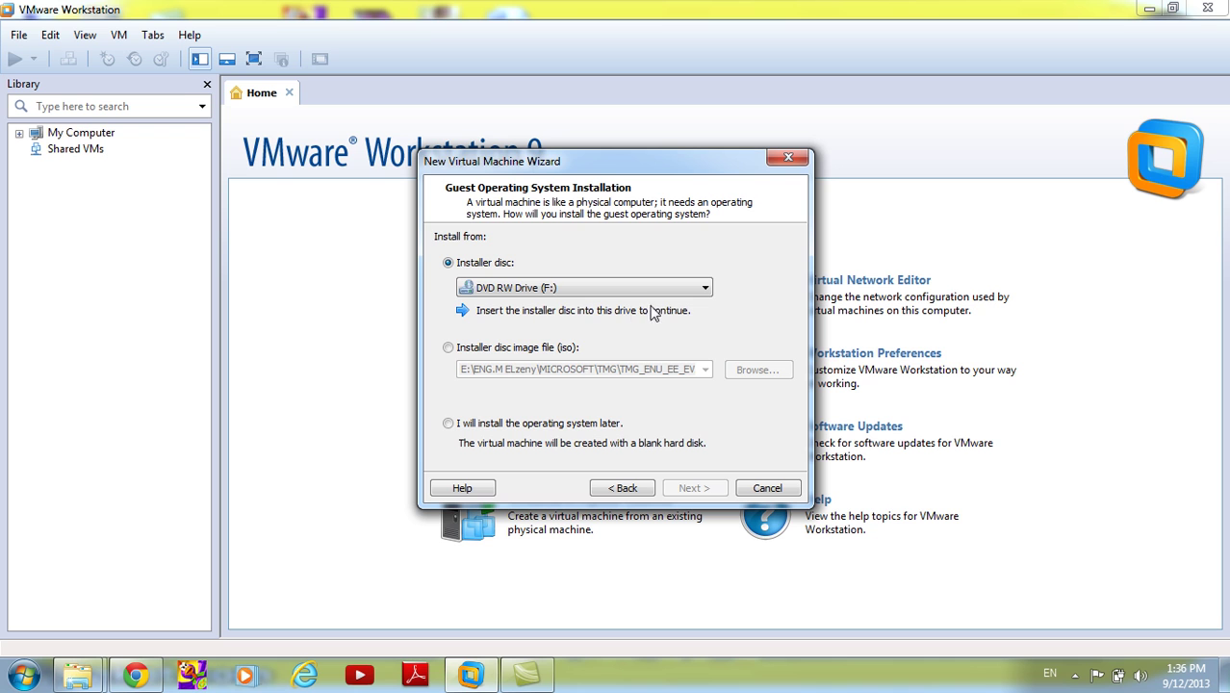
click(590, 291)
click(532, 321)
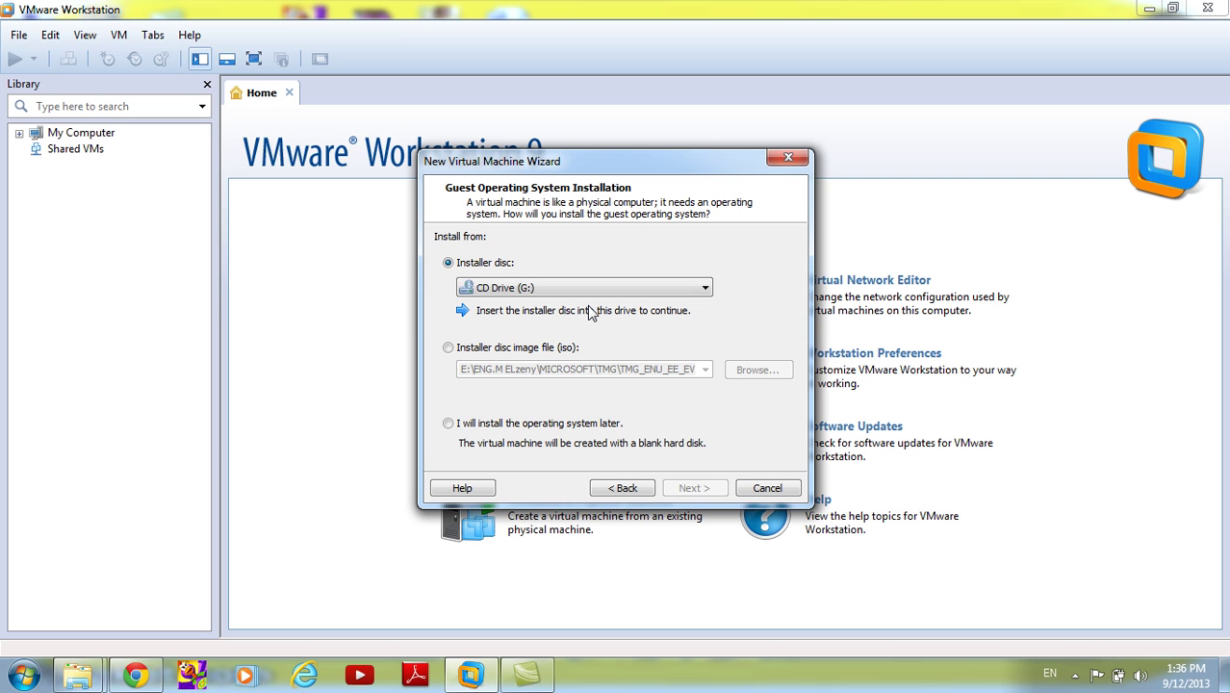
- Choose an installer disc image file as the source and browse to the Windows.ISO folder on ALL (E:)
click(536, 352)
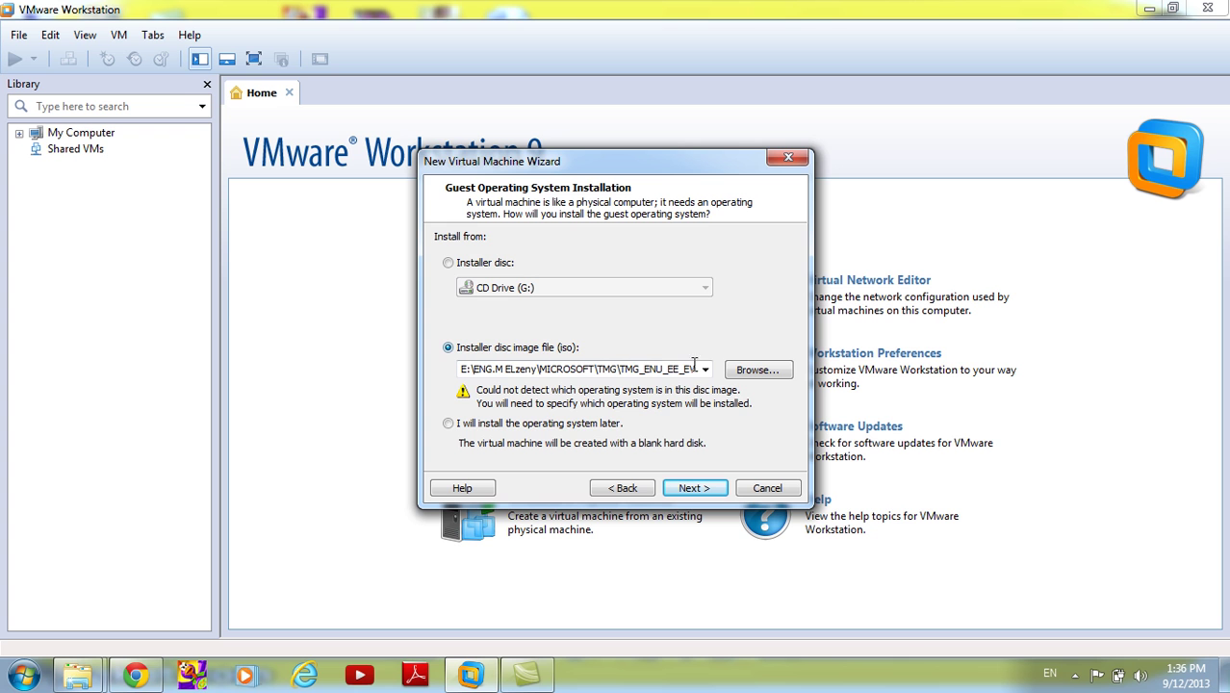
click(755, 370)
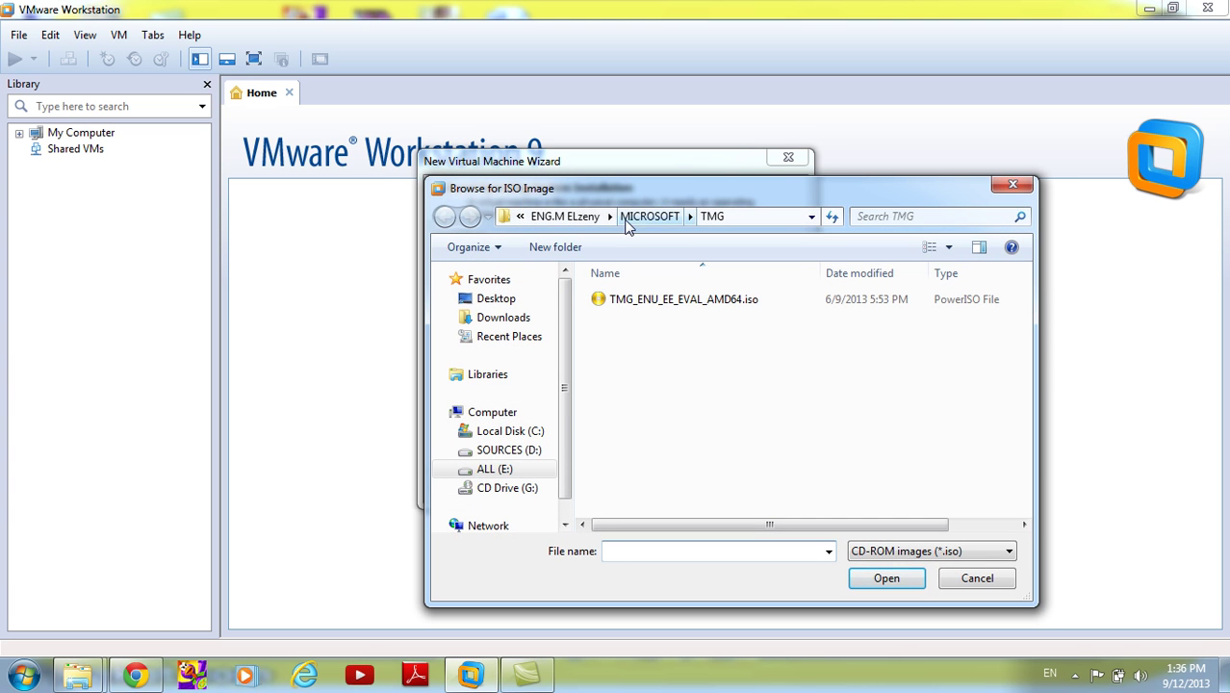
click(545, 220)
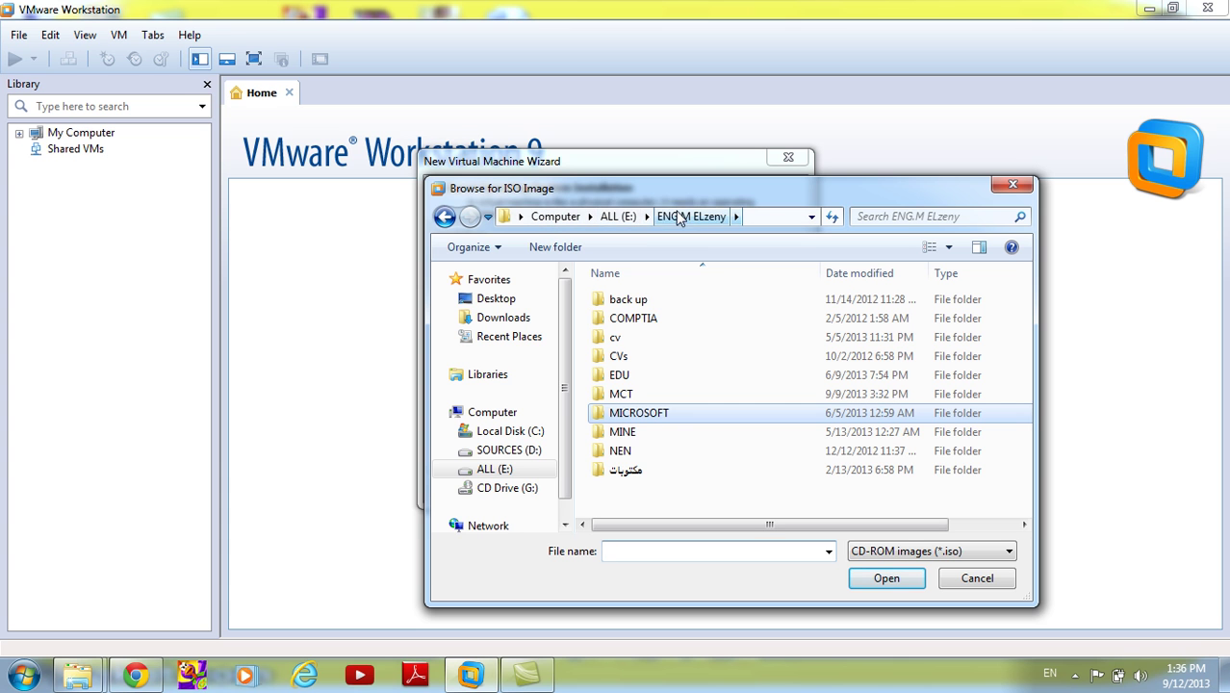
click(606, 217)
click(698, 452)
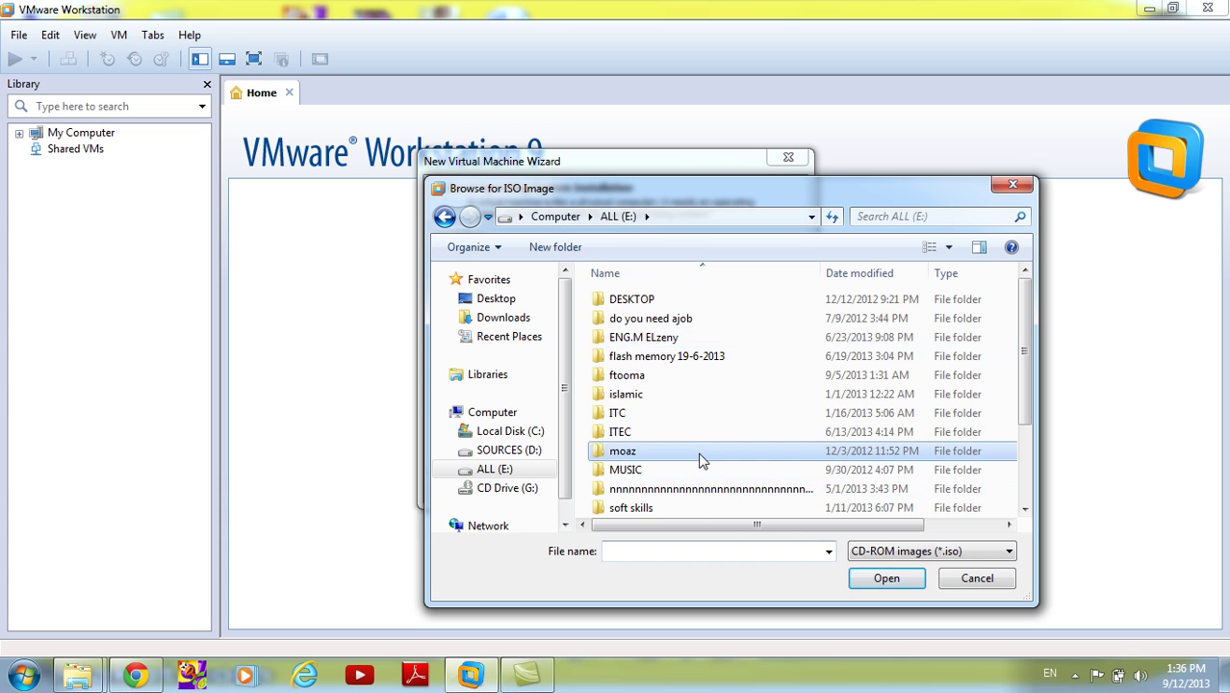
scroll(696, 458, down, 2)
double_click(637, 469)
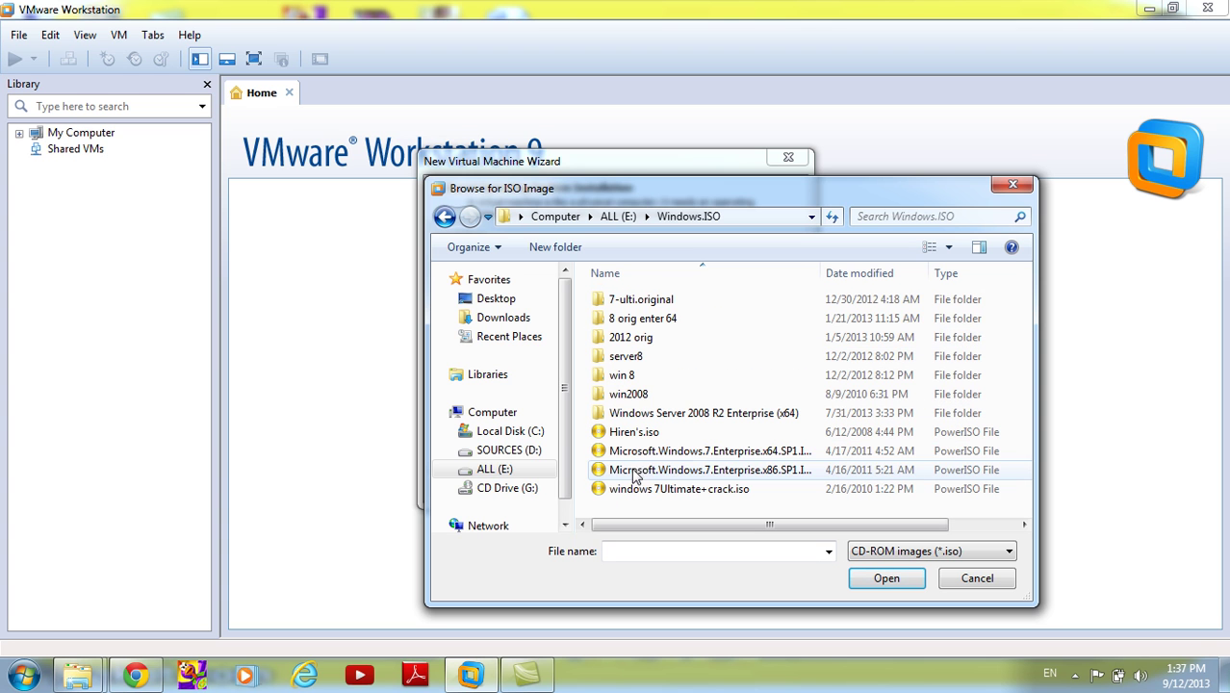
- Select Windows Server 2008.iso from the win2008 folder as the installer image and continue to the Easy Install Information page
click(627, 398)
double_click(627, 398)
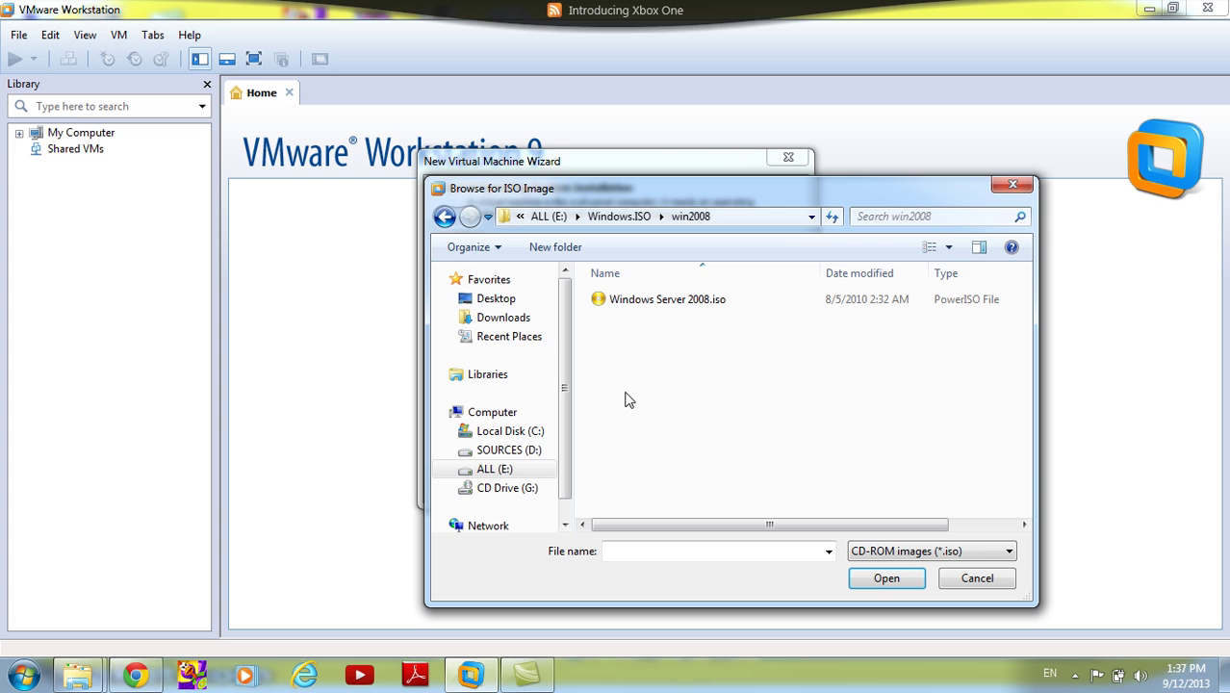
double_click(652, 306)
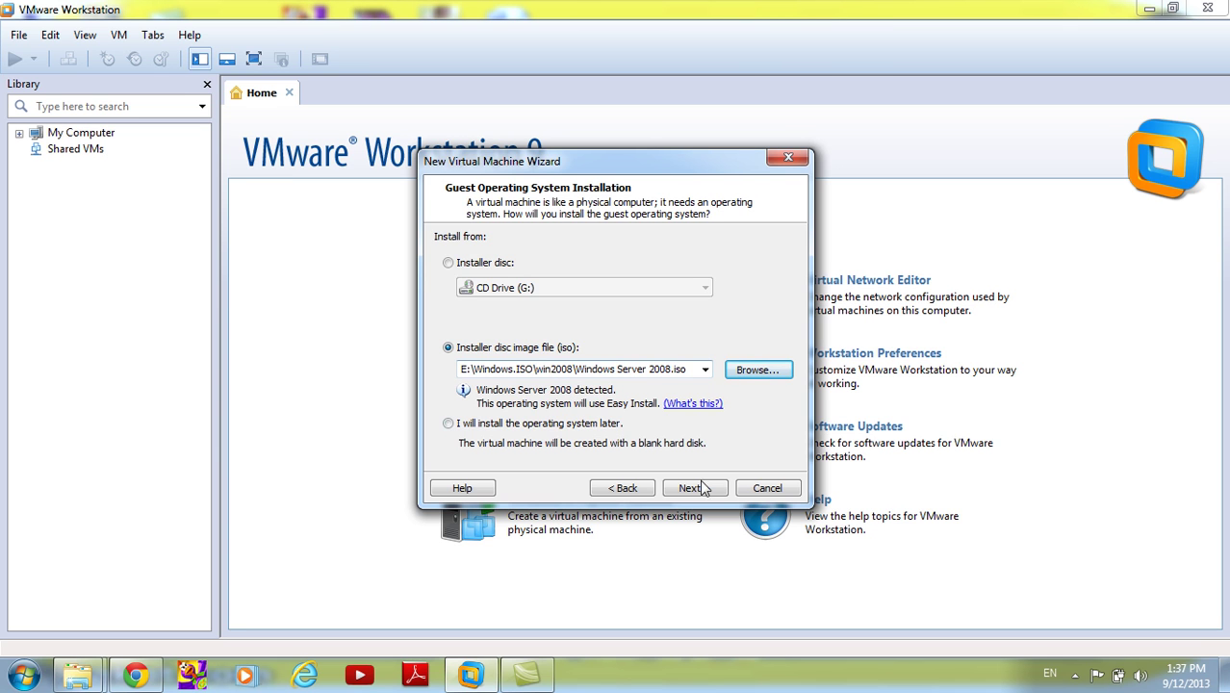
click(694, 489)
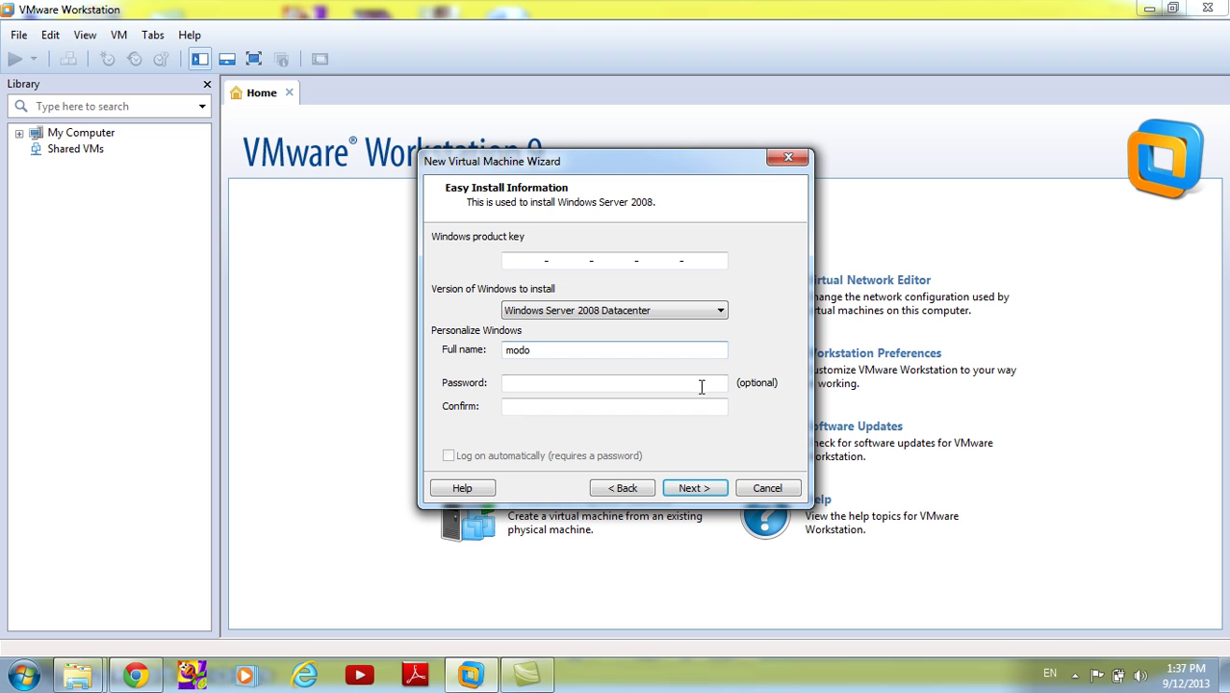
- Look at the Windows Server 2008 versions offered for installation, open a cmd window and close it with the exit command
click(721, 315)
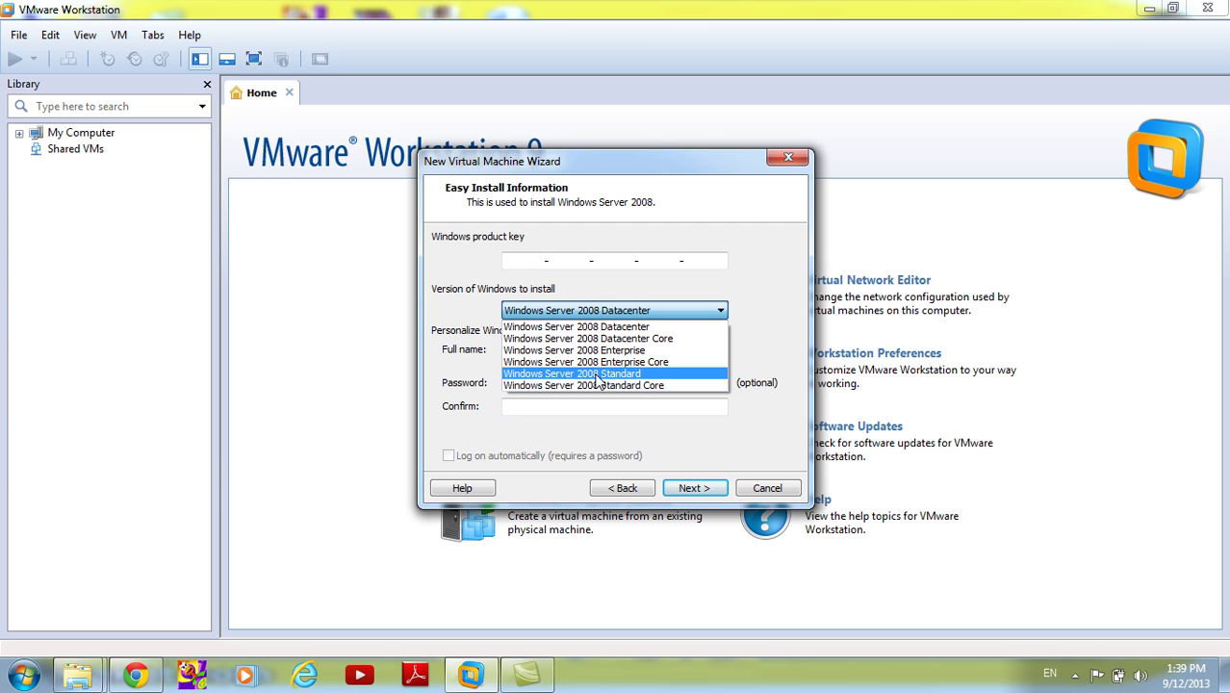
key(super)
text(cmd)
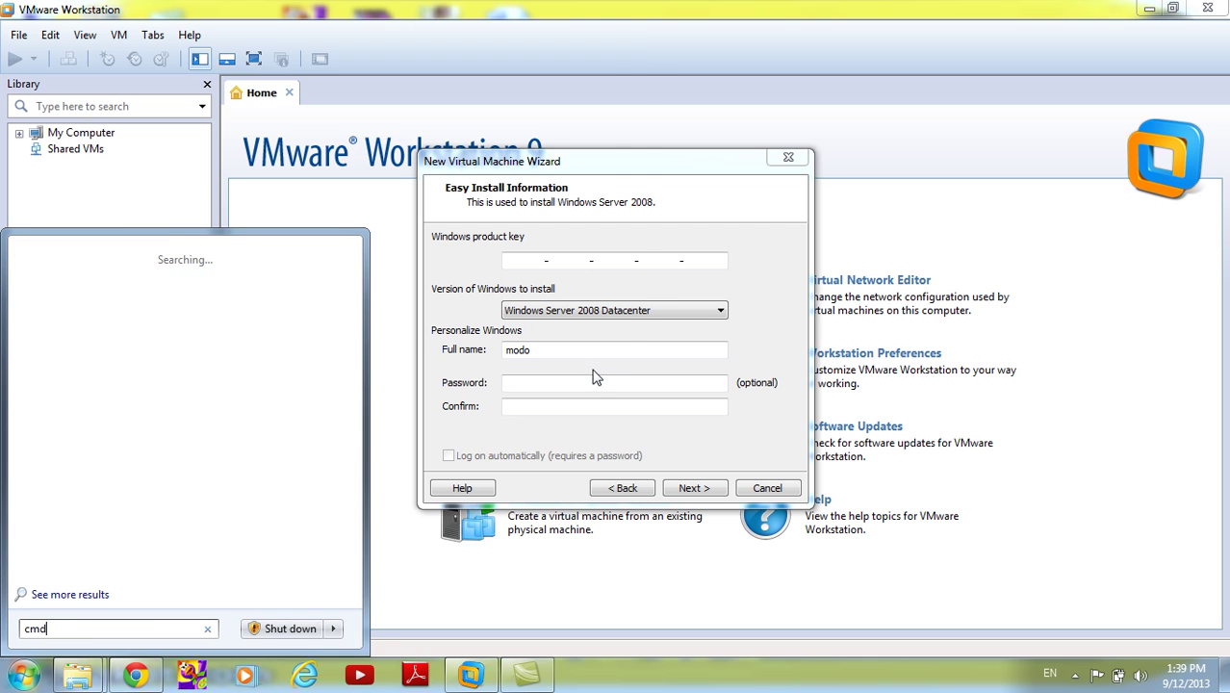
key(Return)
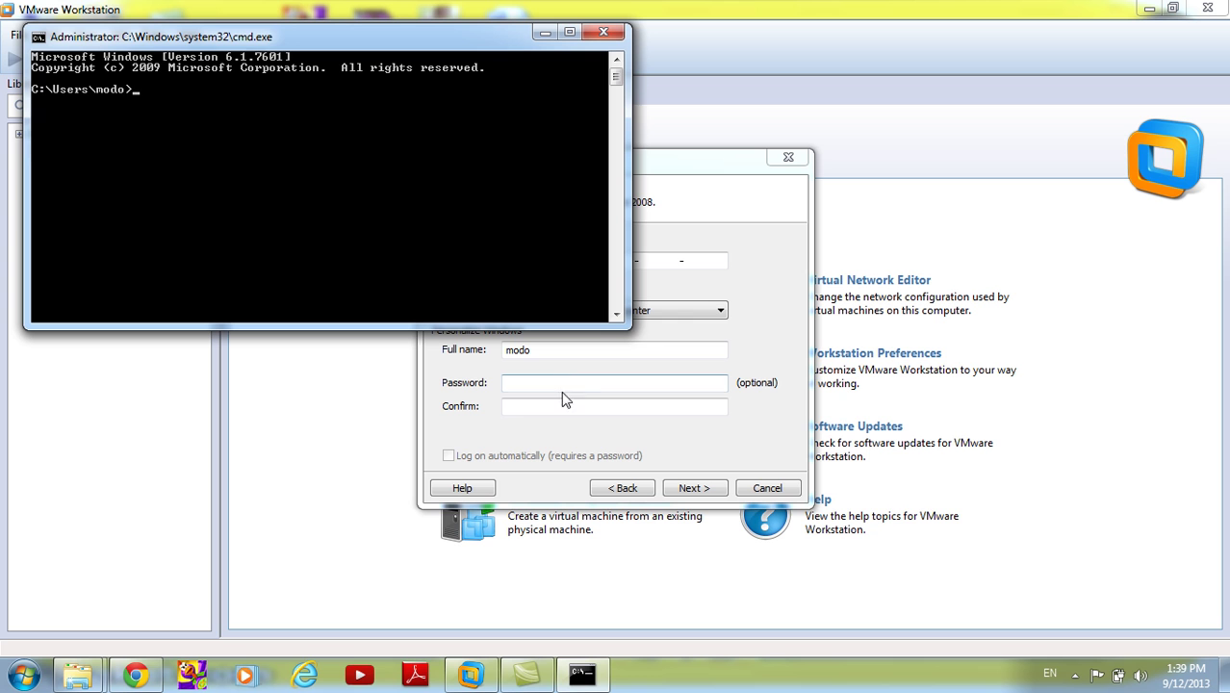
text(exi)
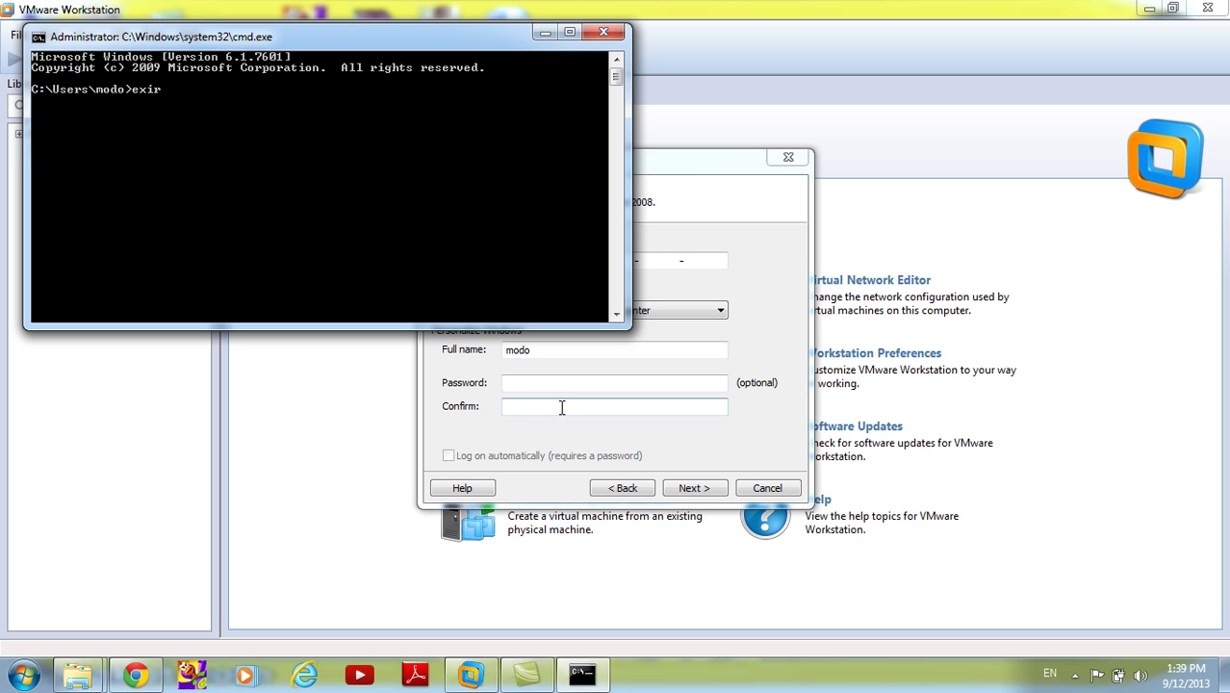
text(t)
key(Return)
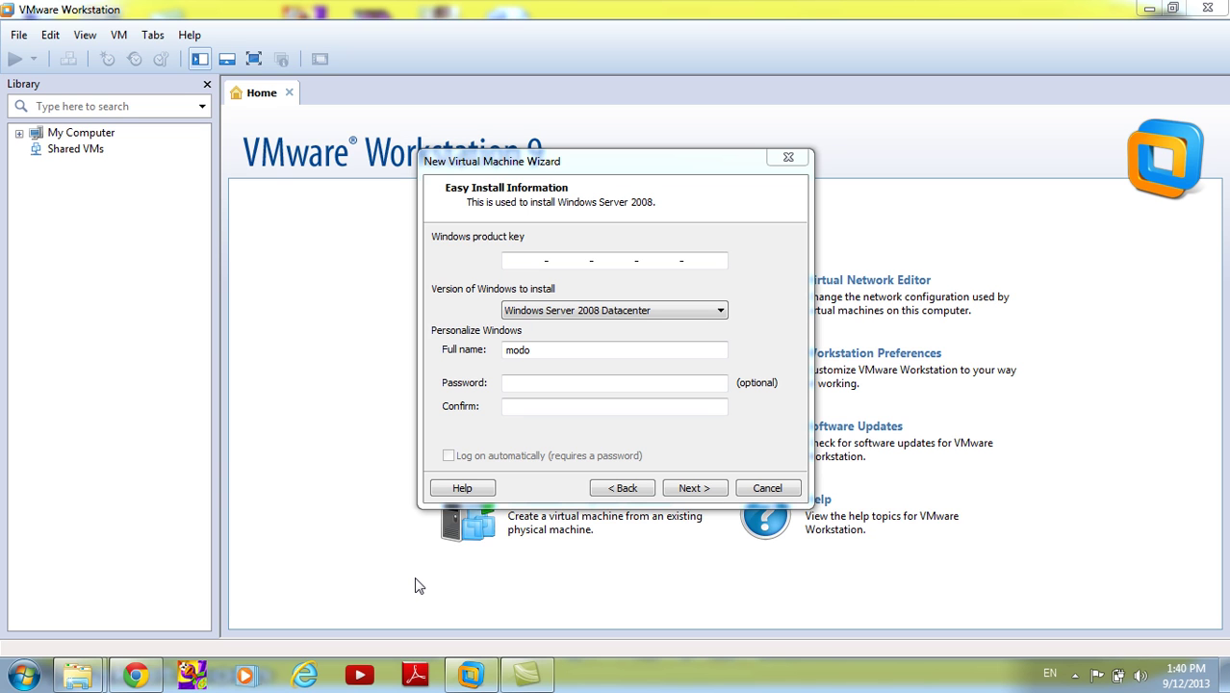
- Set the version of Windows to install to Windows Server 2008 Enterprise
click(704, 310)
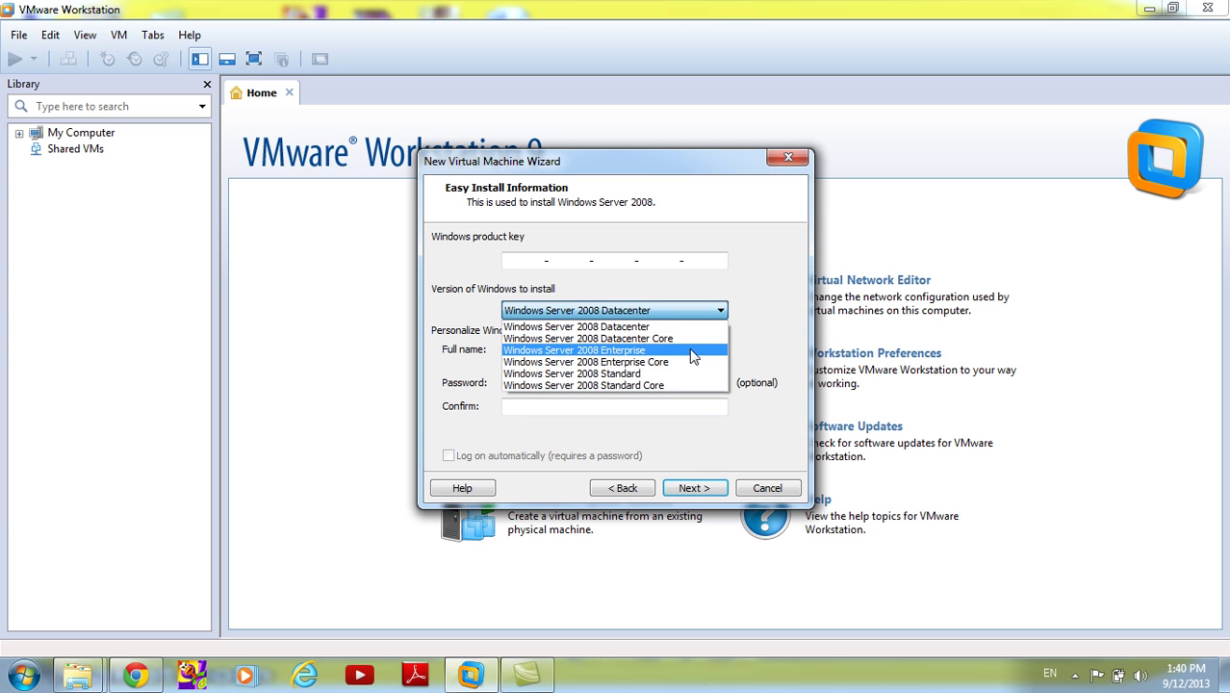
click(692, 352)
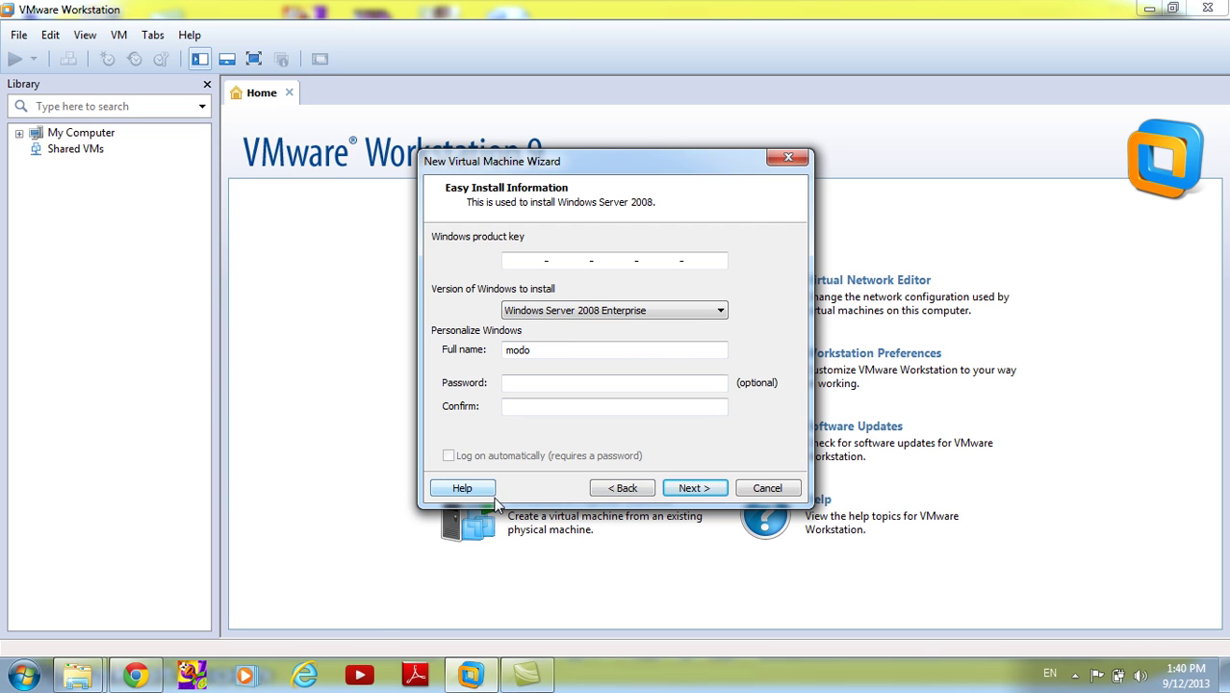
- Highlight the full name in the wizard and compare it with the account name of the host's current Windows session
mouse_move(77, 676)
drag(548, 348, 495, 343)
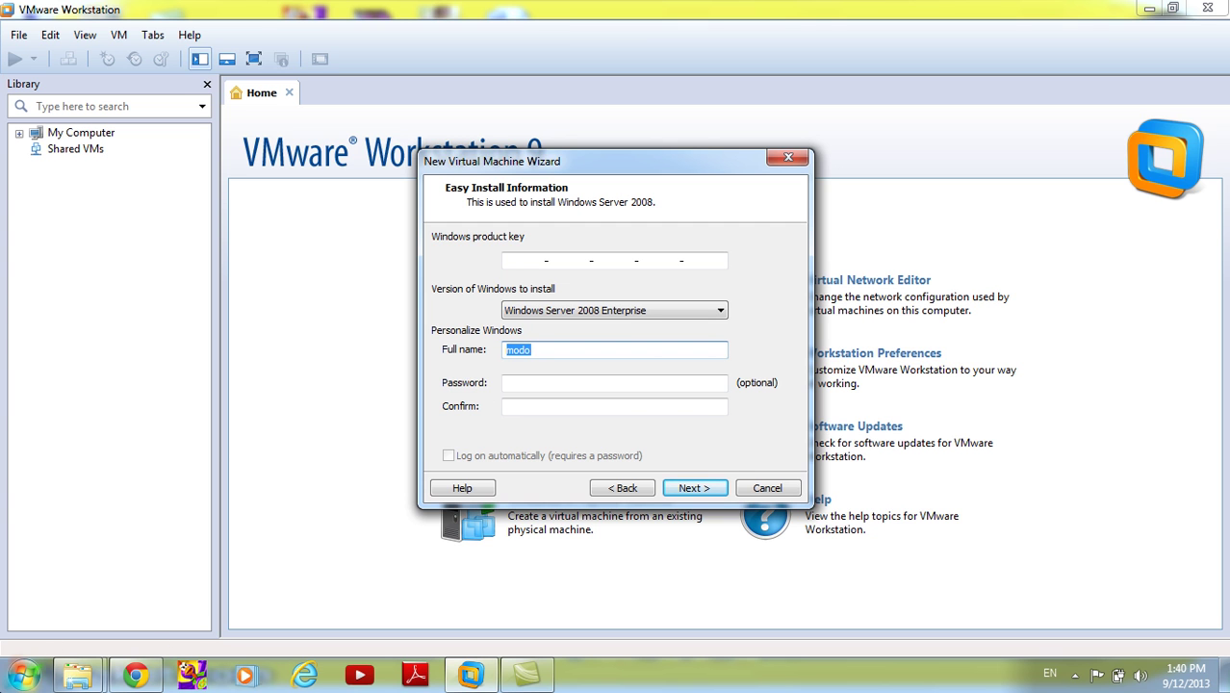
click(25, 674)
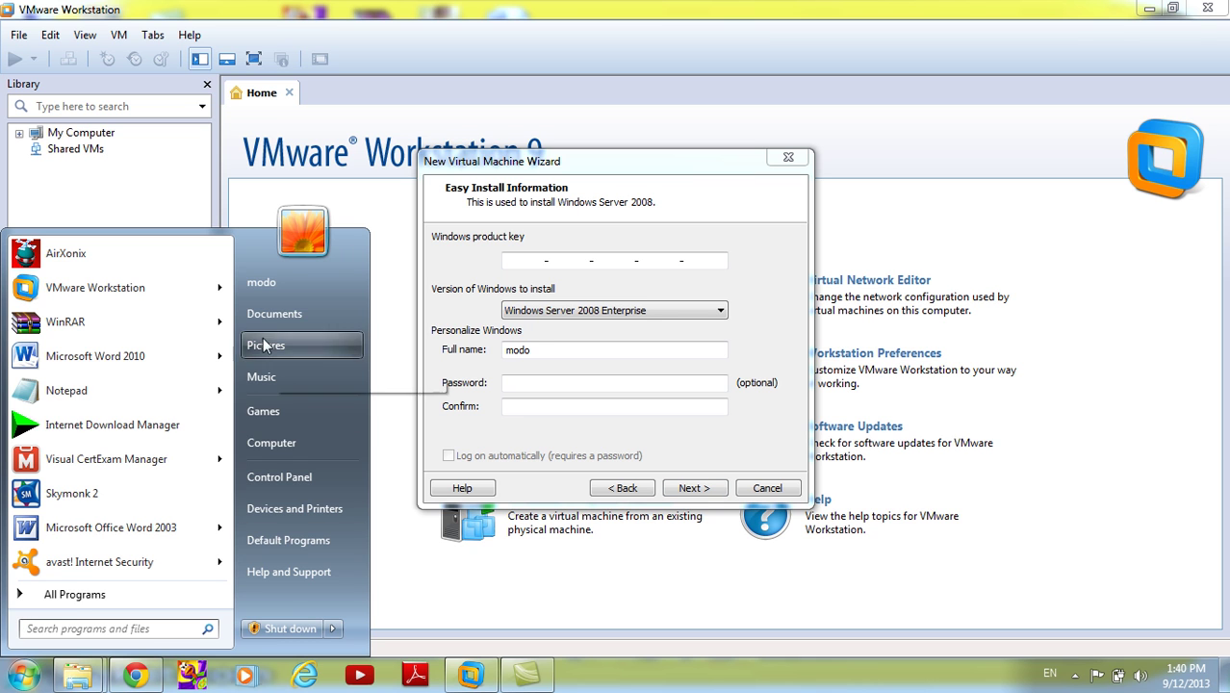
click(609, 235)
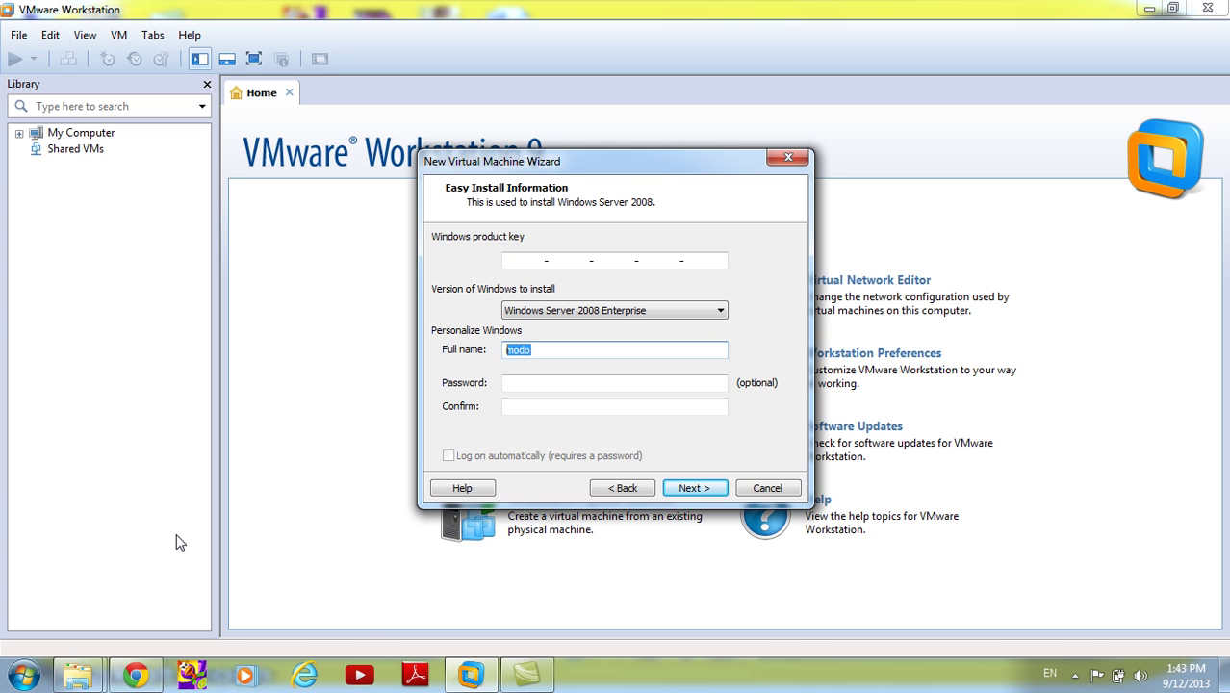
- Open Computer Management on the host and expand Local Users and Groups
click(24, 673)
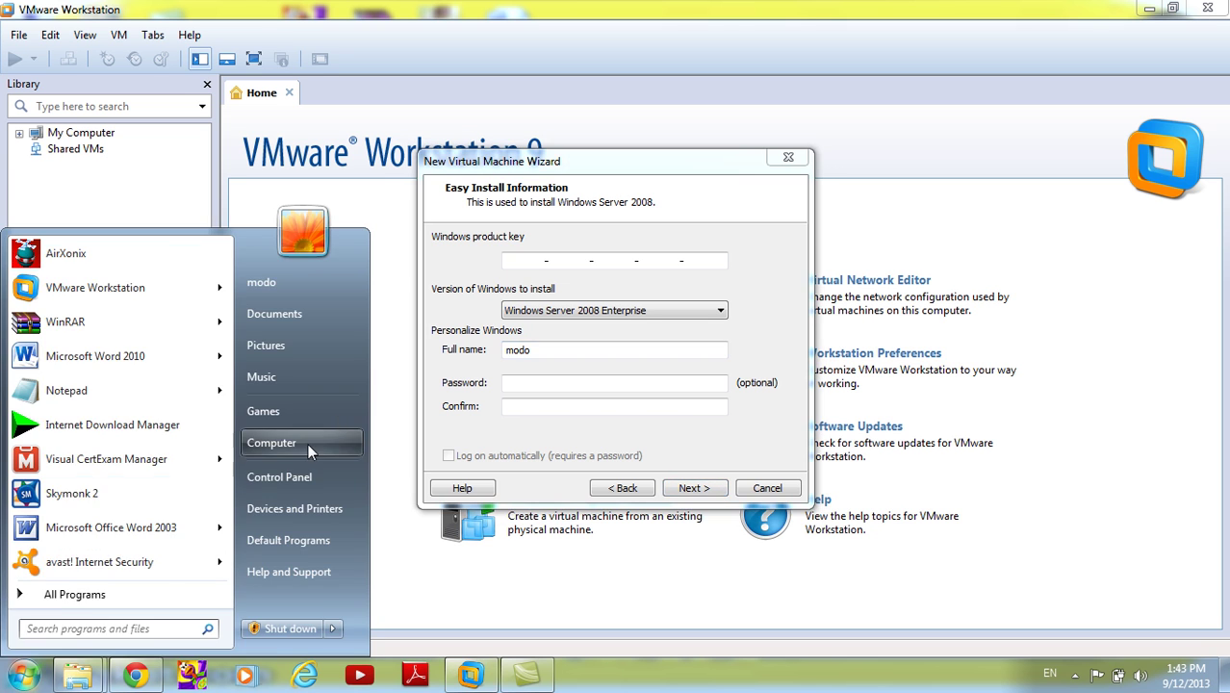
right_click(336, 444)
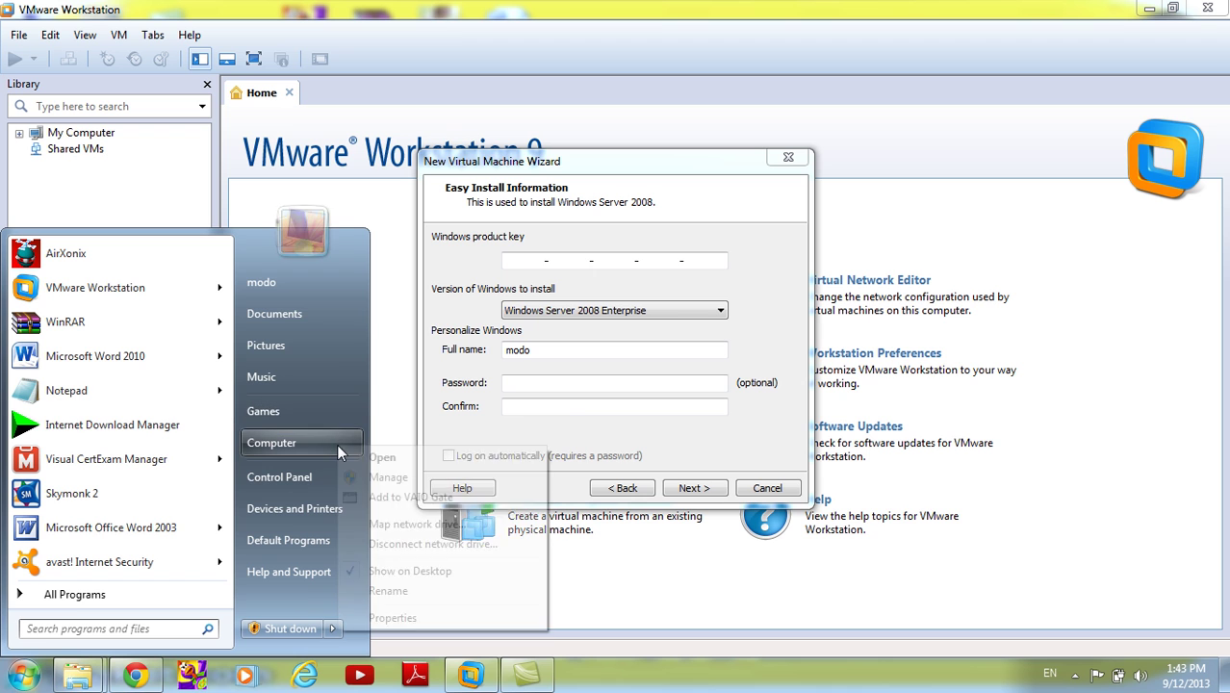
click(404, 478)
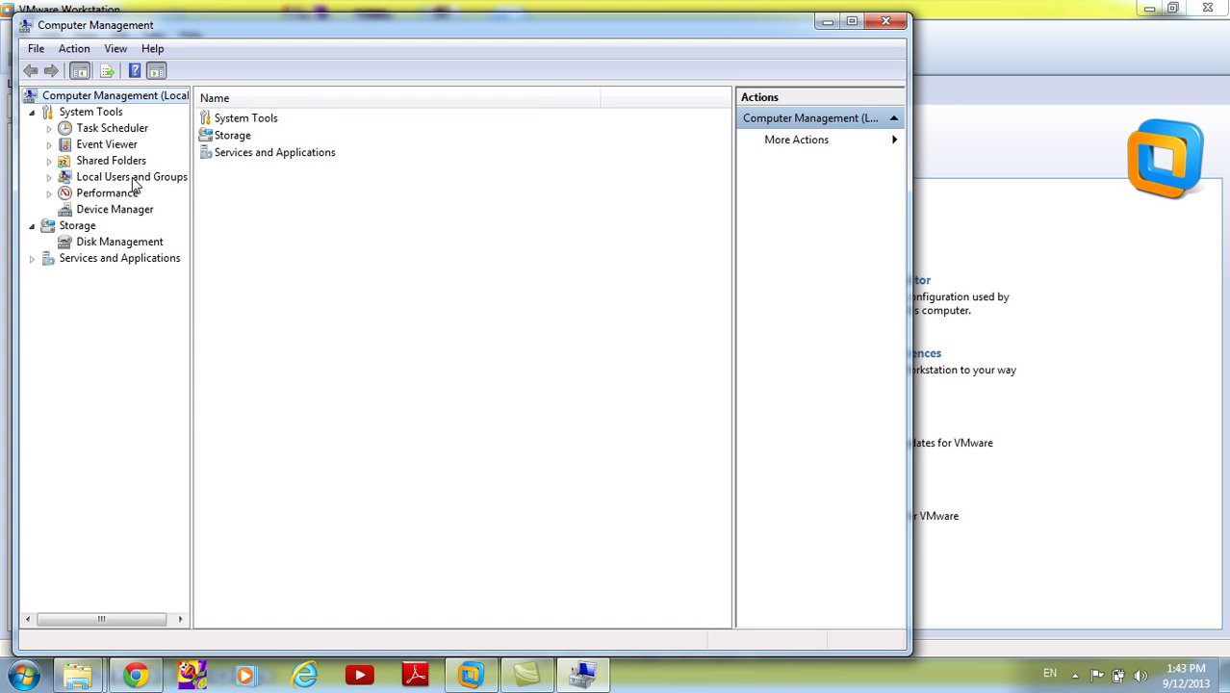
click(132, 177)
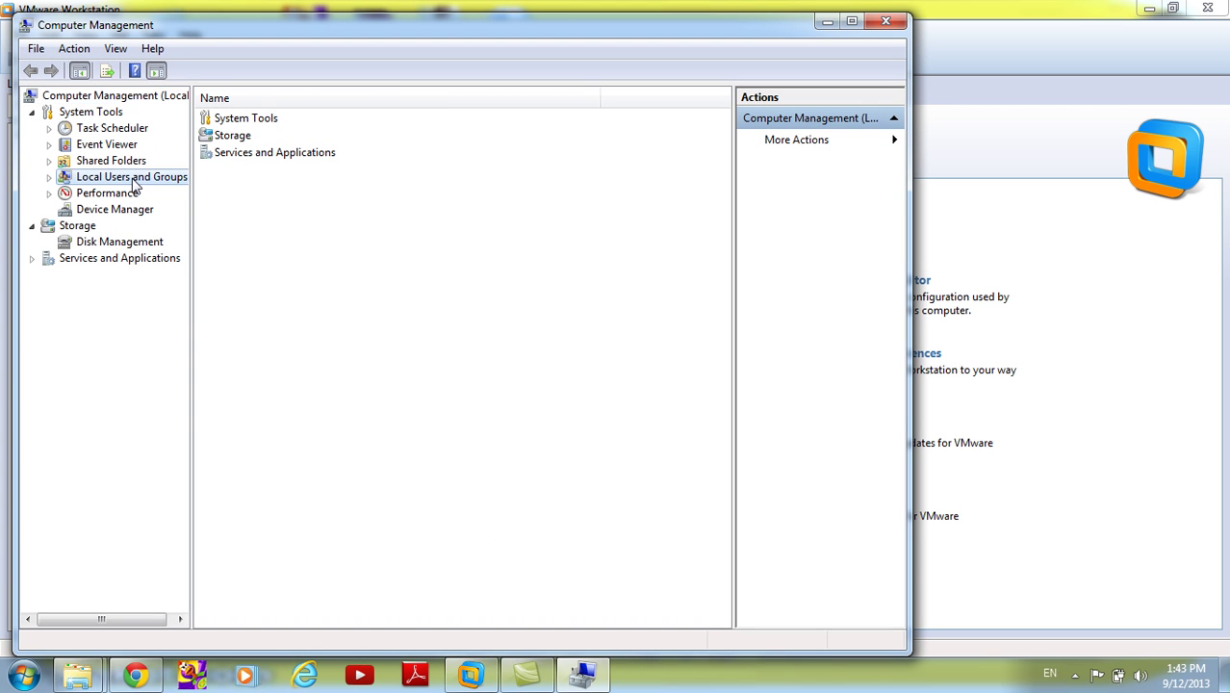
double_click(134, 179)
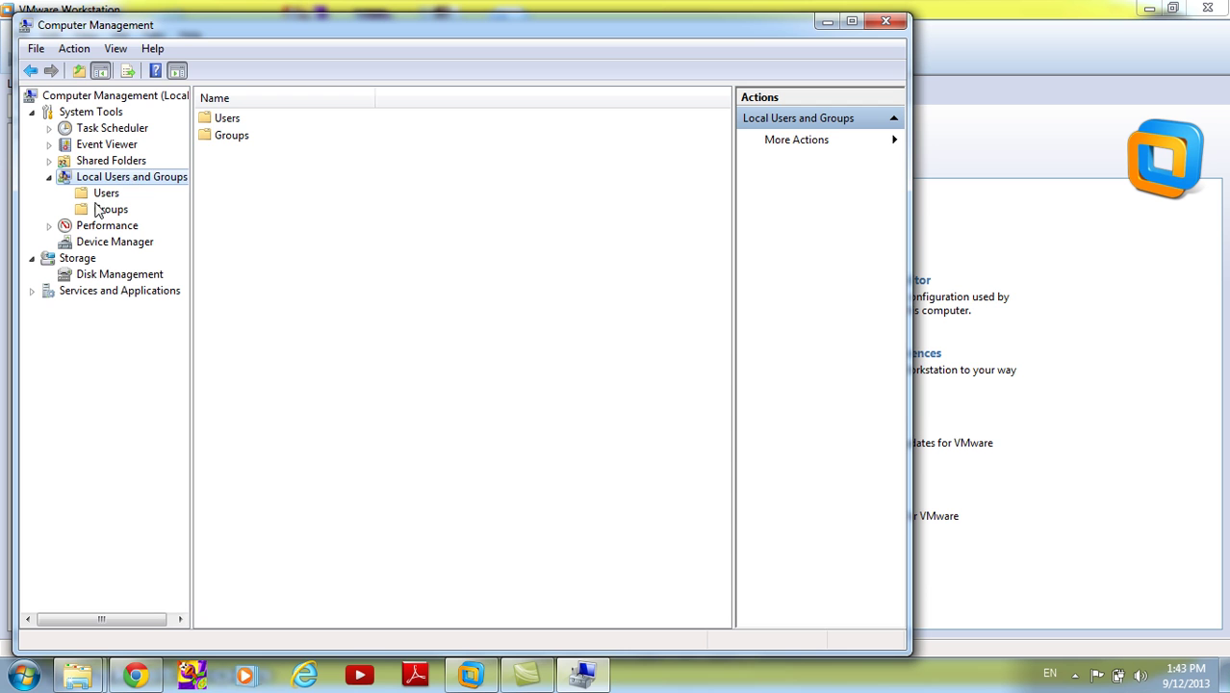
- Examine the host's local user accounts, including the built-in Administrator and Guest accounts, after a brief look at the groups list
click(106, 193)
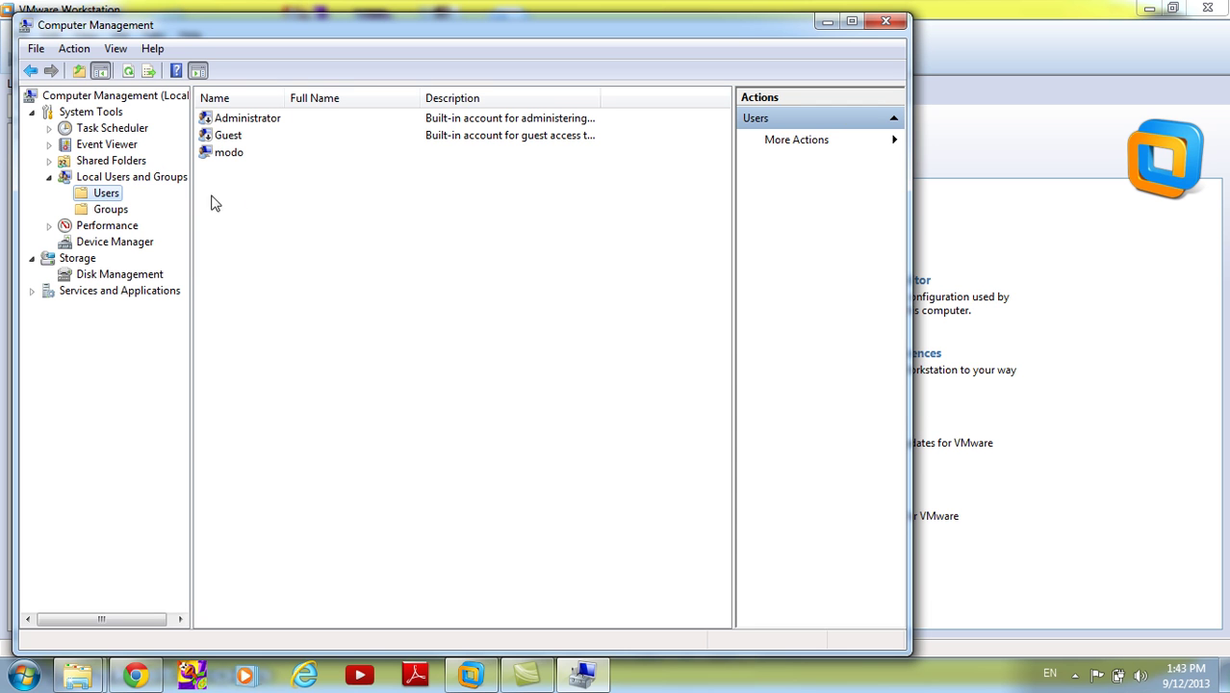
click(109, 210)
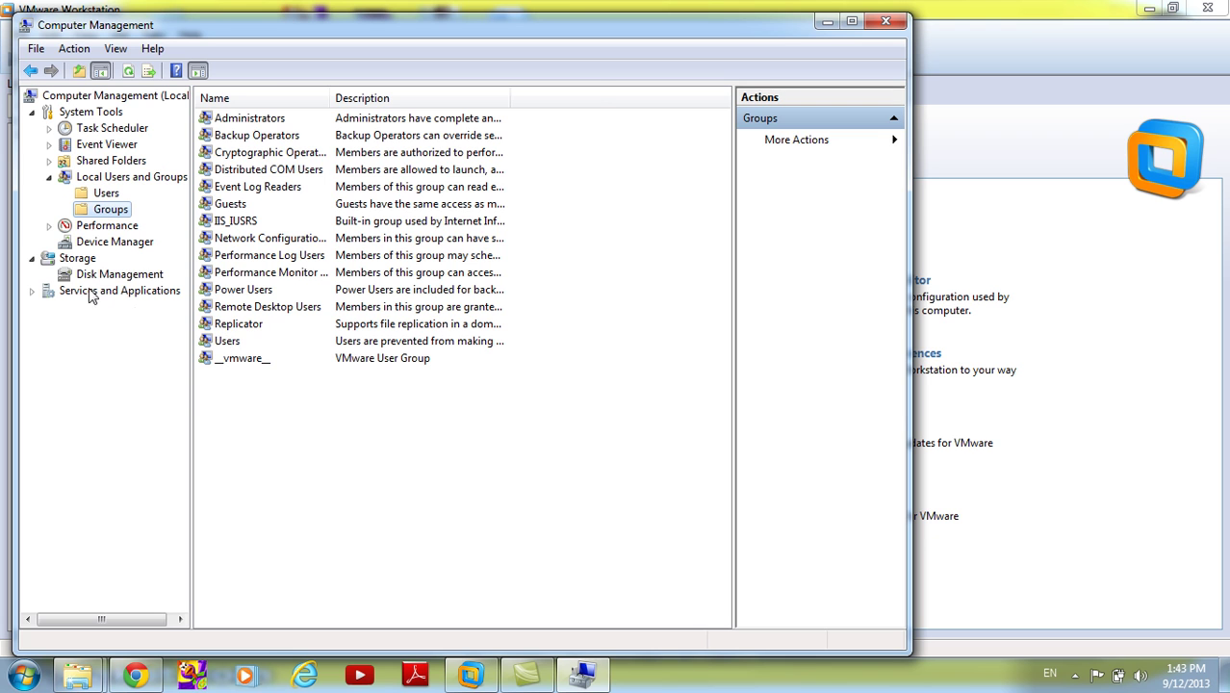
click(100, 195)
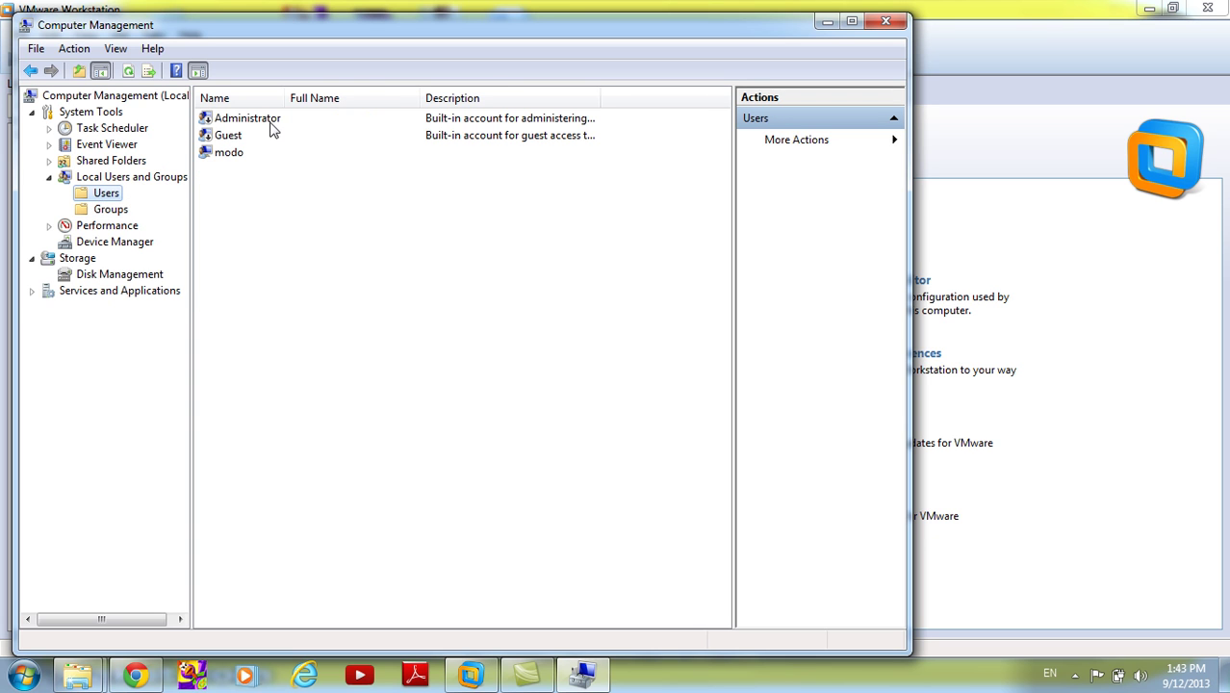
click(235, 121)
click(238, 136)
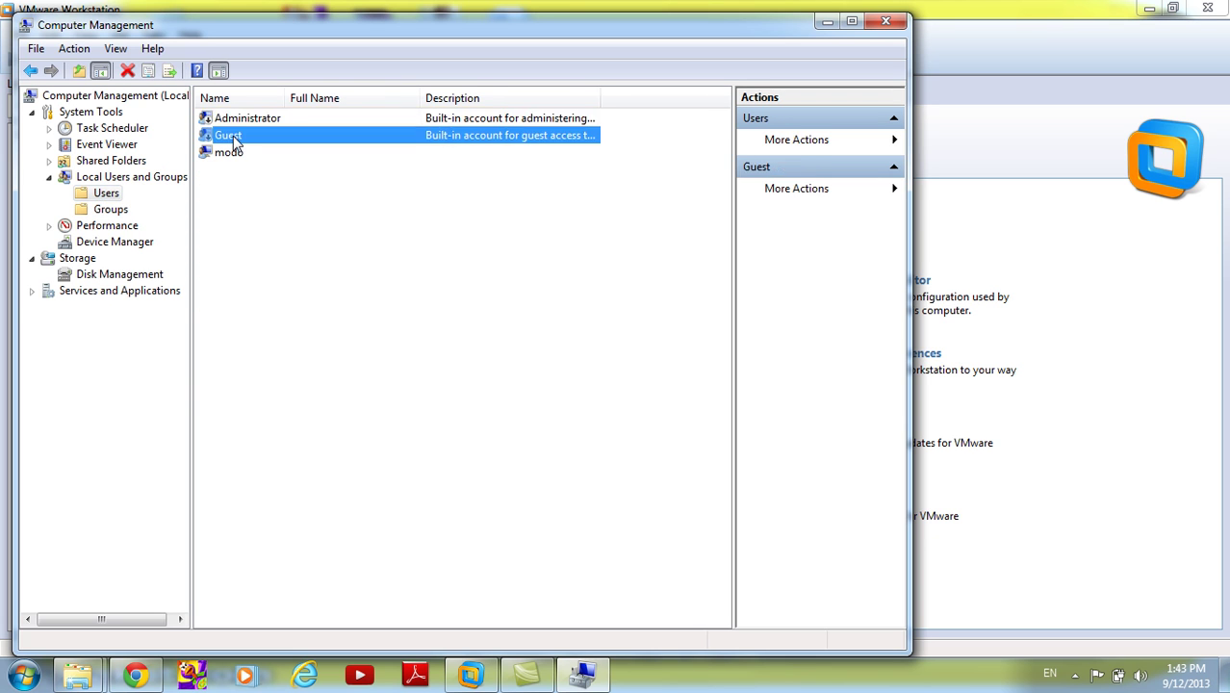
click(241, 154)
click(269, 220)
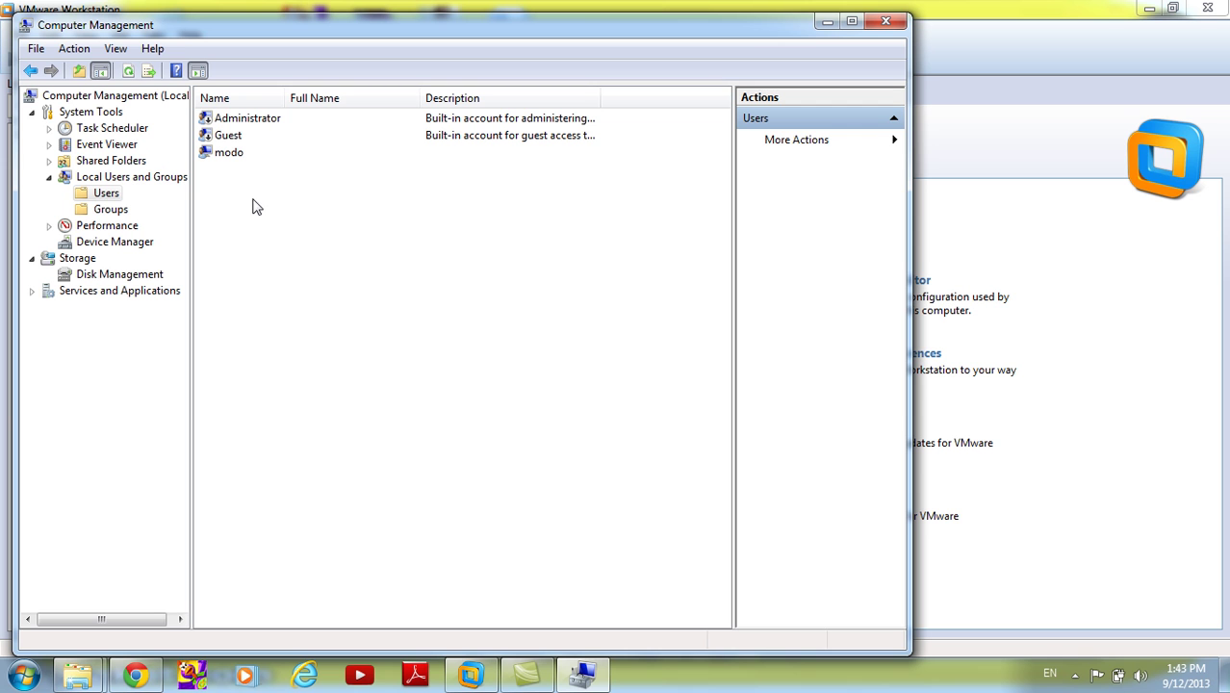
- Examine the host's local groups, highlighting the Administrators group and the Users group
click(113, 209)
click(291, 121)
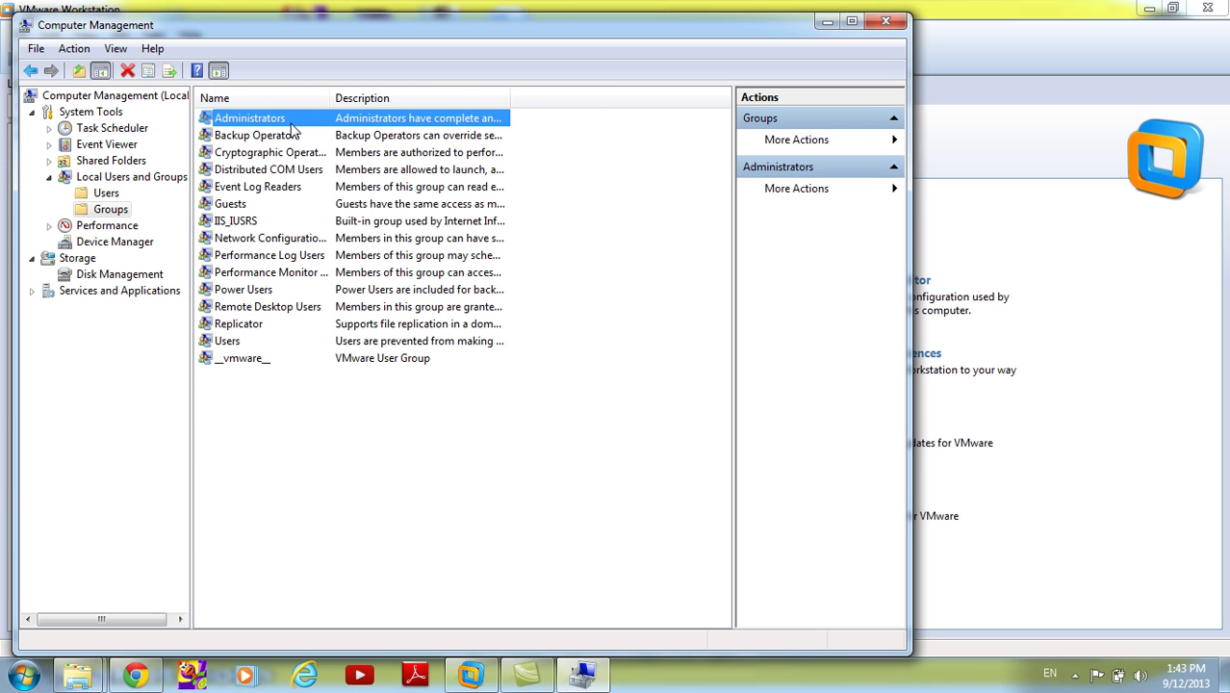
click(254, 344)
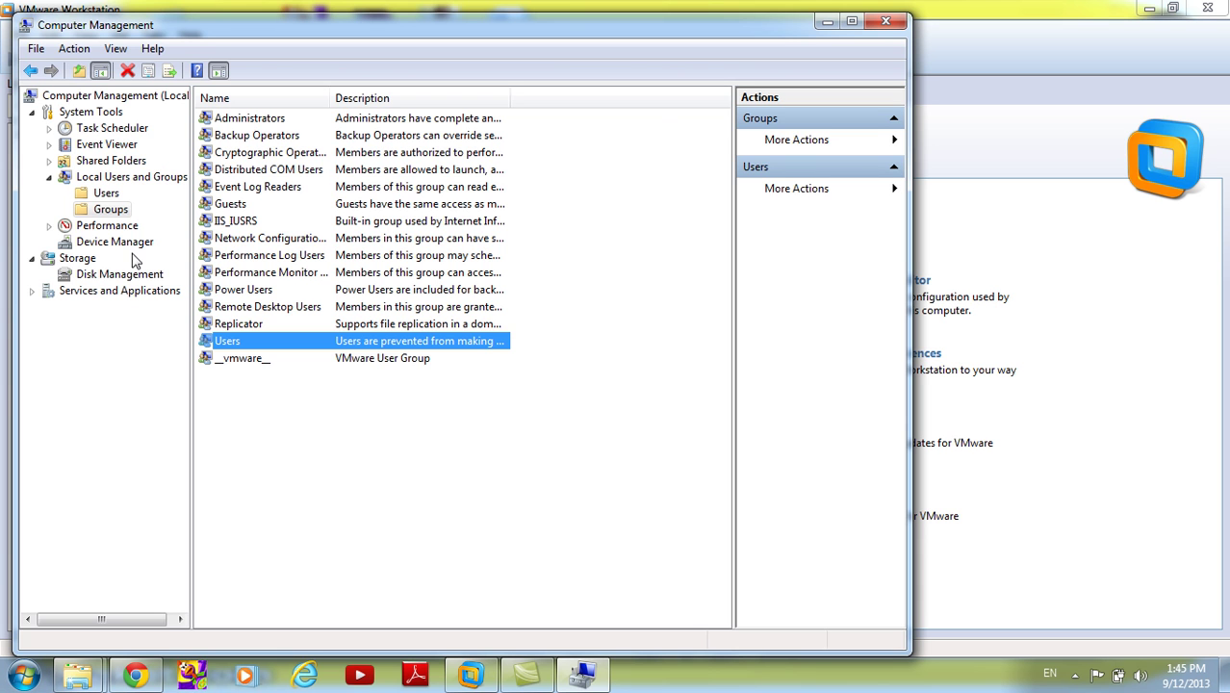
- Open the form for a new local user on the host and close it without creating an account
click(101, 194)
right_click(341, 272)
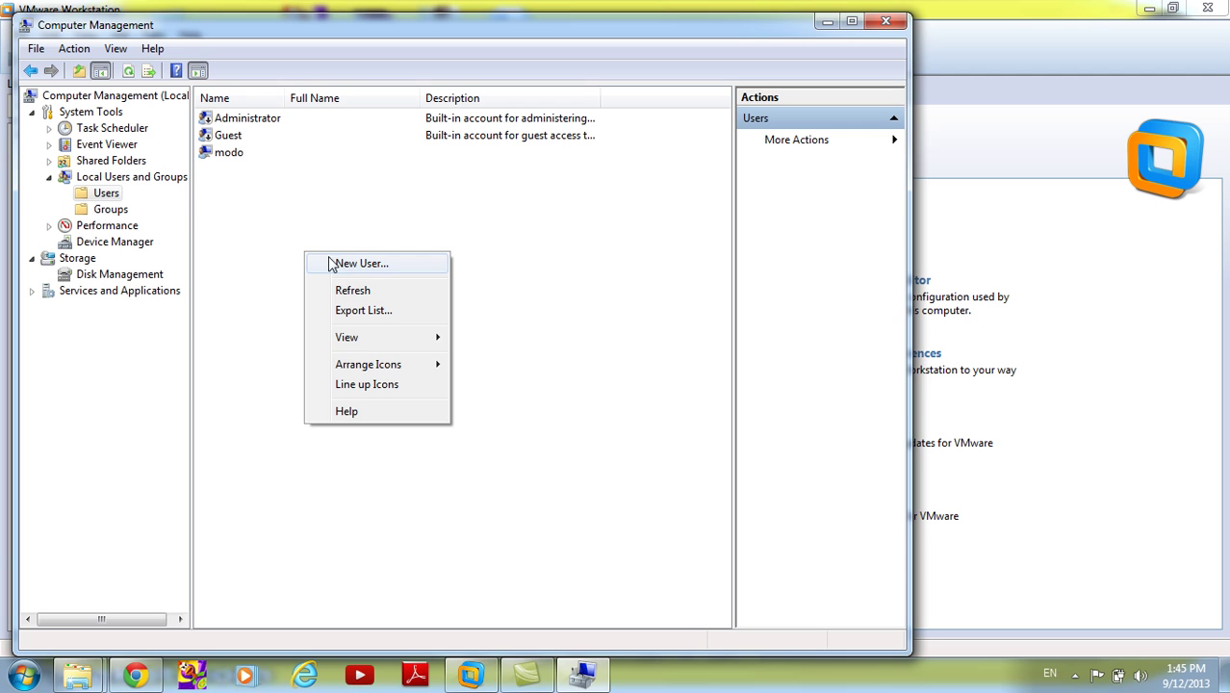
click(380, 265)
click(586, 481)
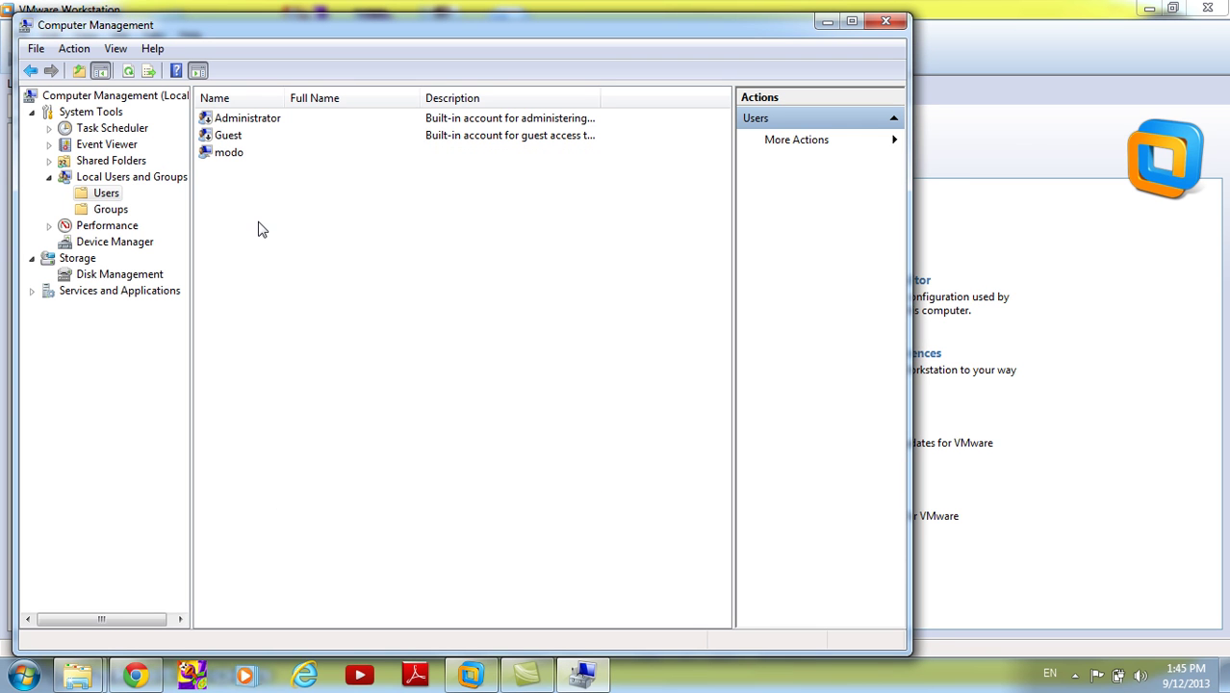
- Review the local Groups and Users lists again and minimize Computer Management to get back to the New Virtual Machine Wizard
click(111, 209)
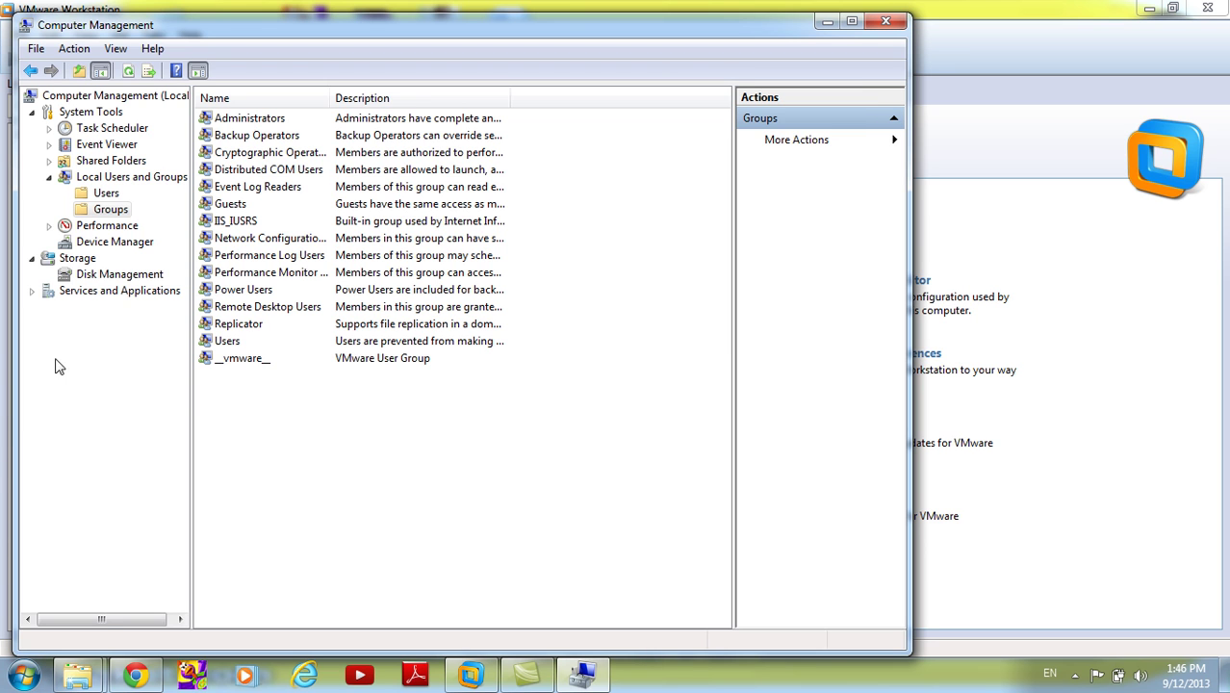
click(106, 194)
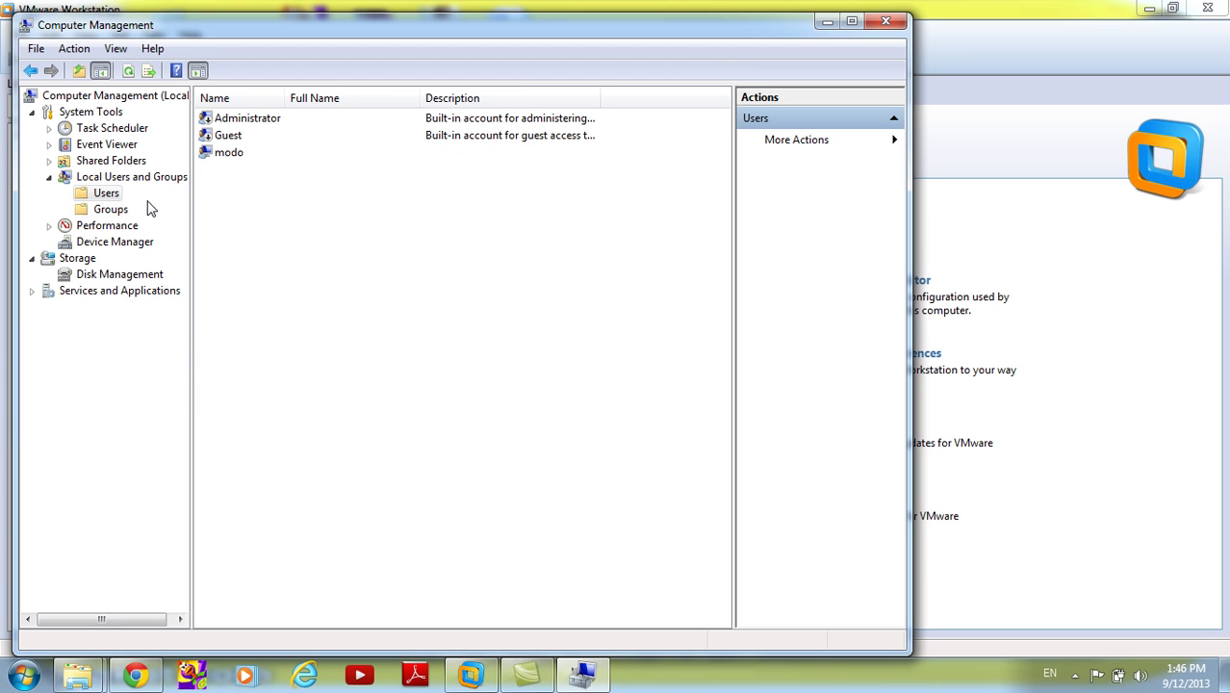
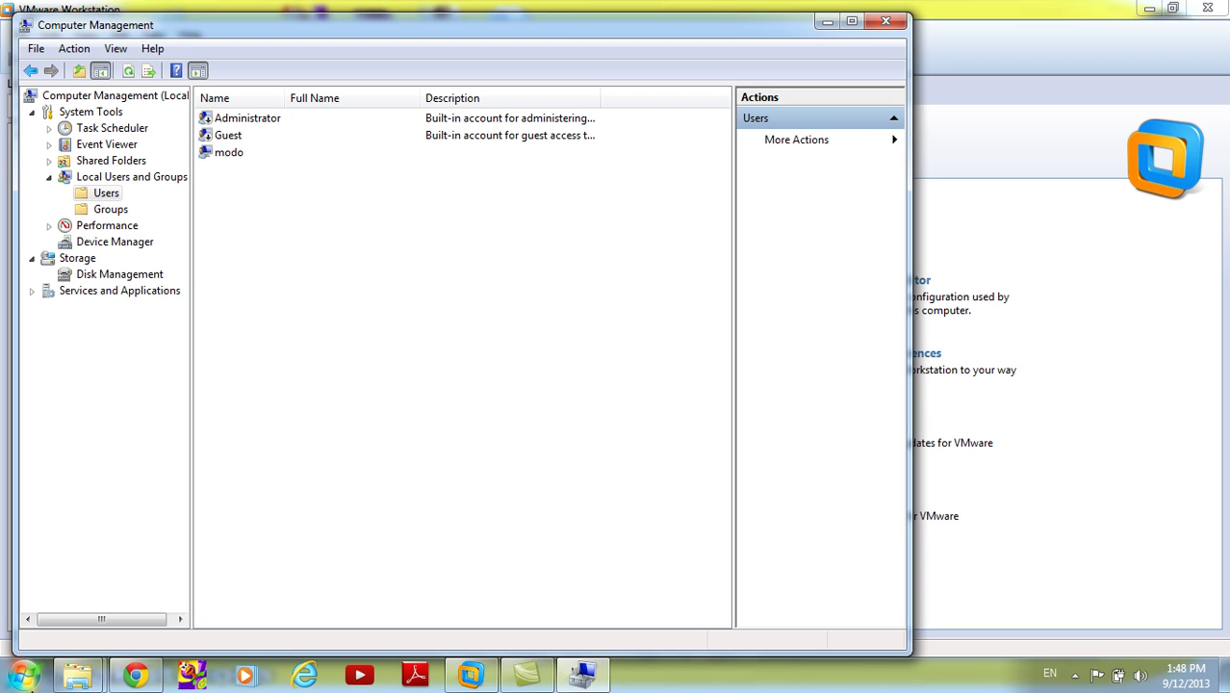
click(110, 209)
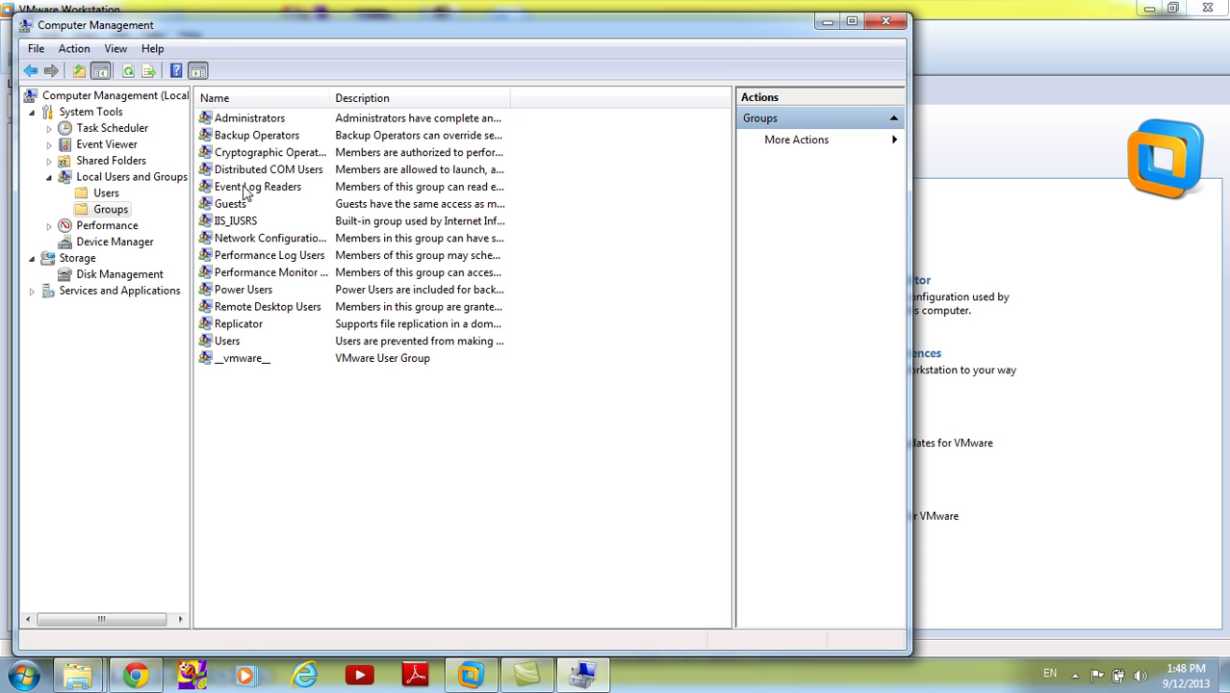
click(825, 23)
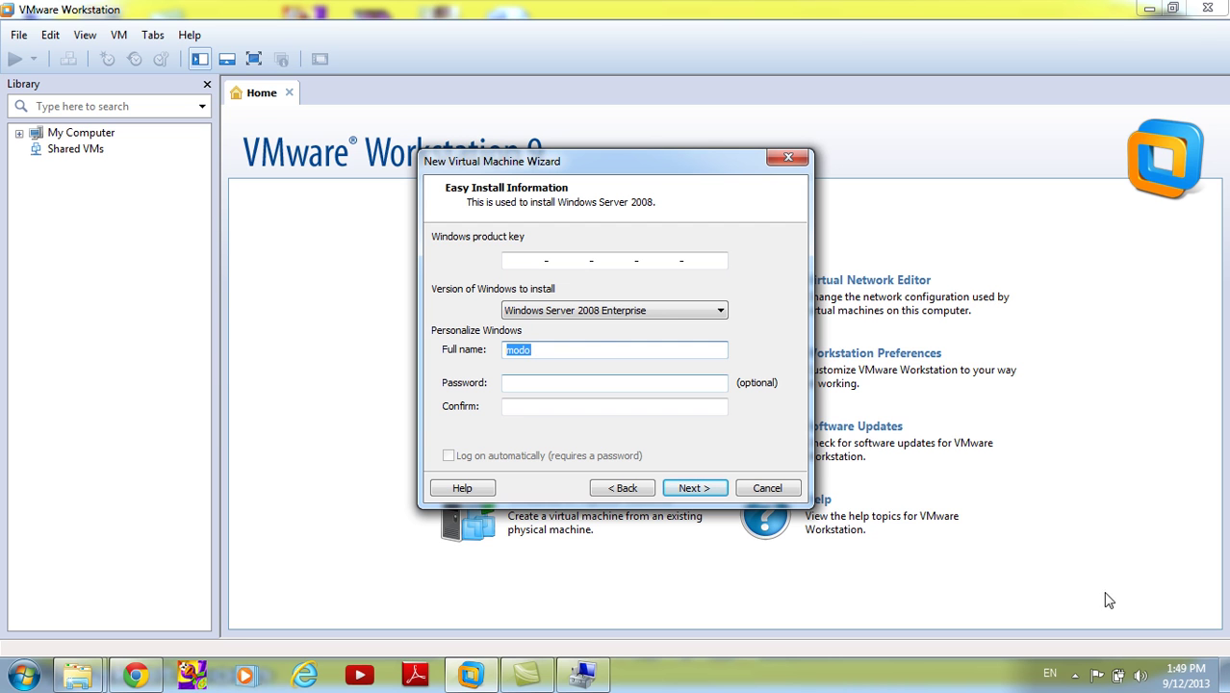
click(1070, 678)
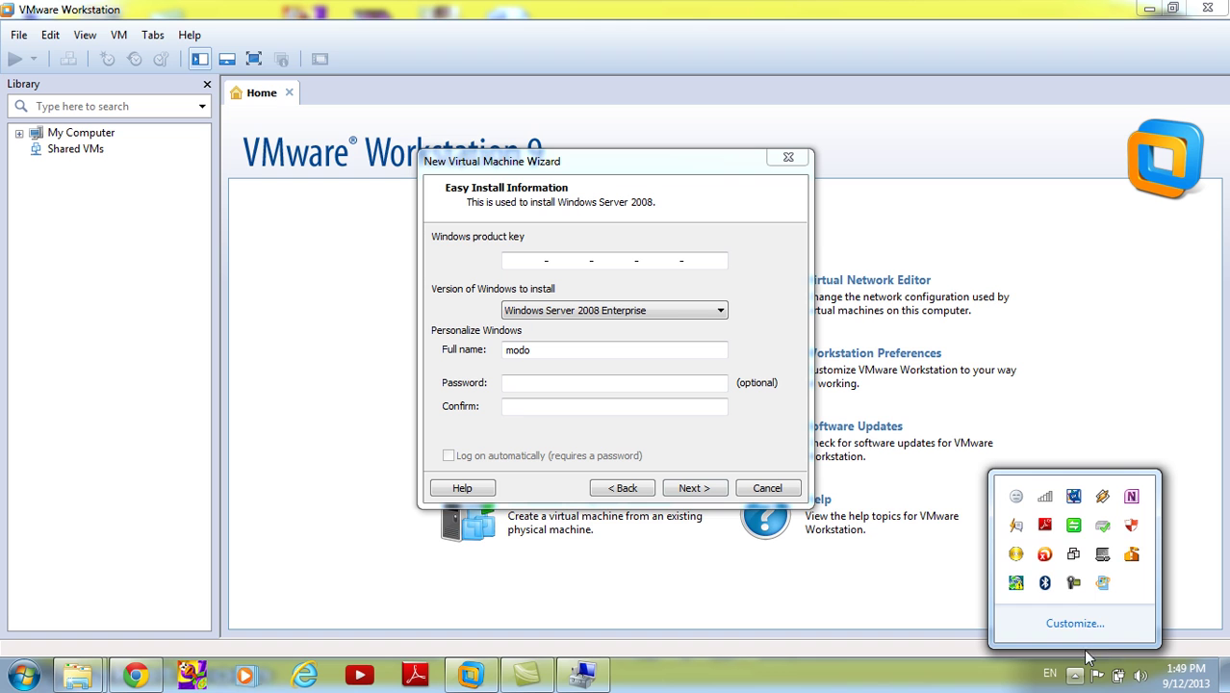
click(1072, 582)
click(1141, 591)
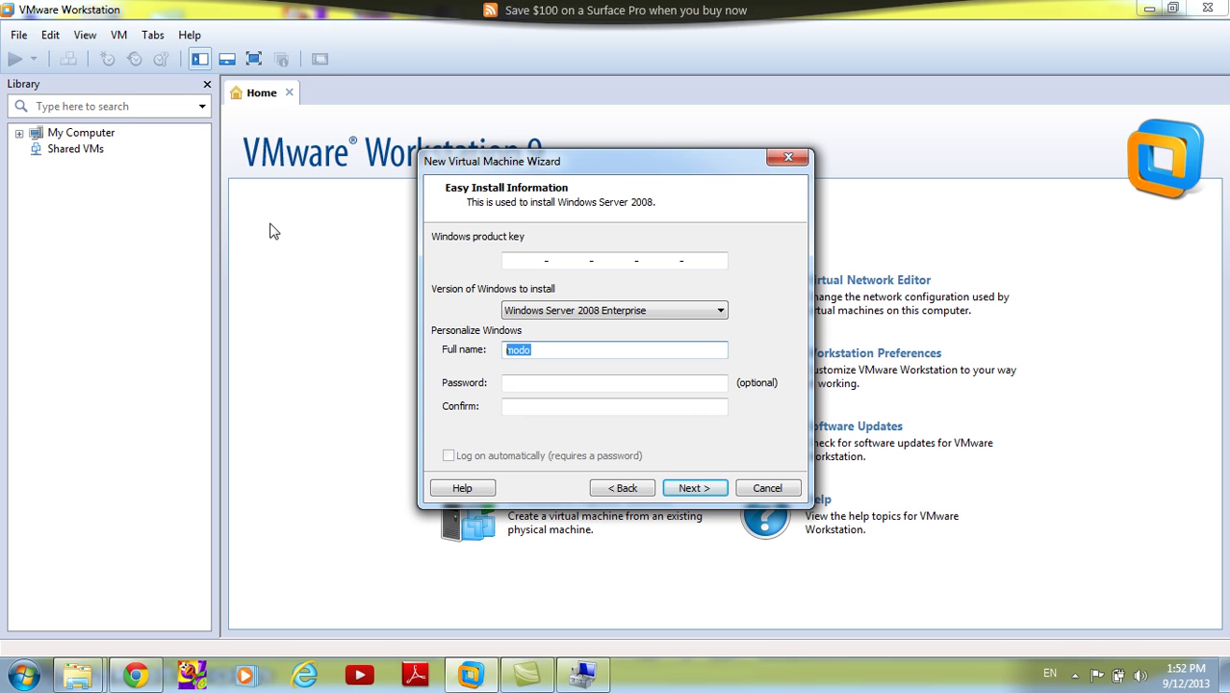
- Leave the password and Windows product key empty and agree to continue the easy install without a product key
click(535, 382)
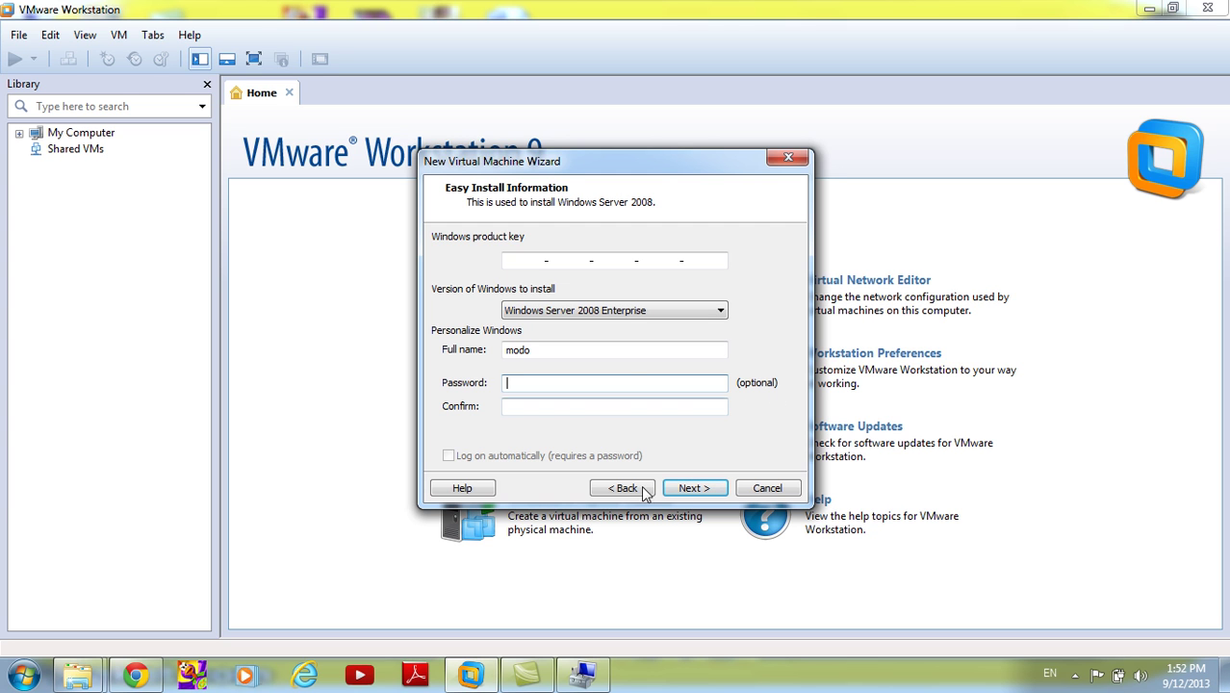
click(693, 489)
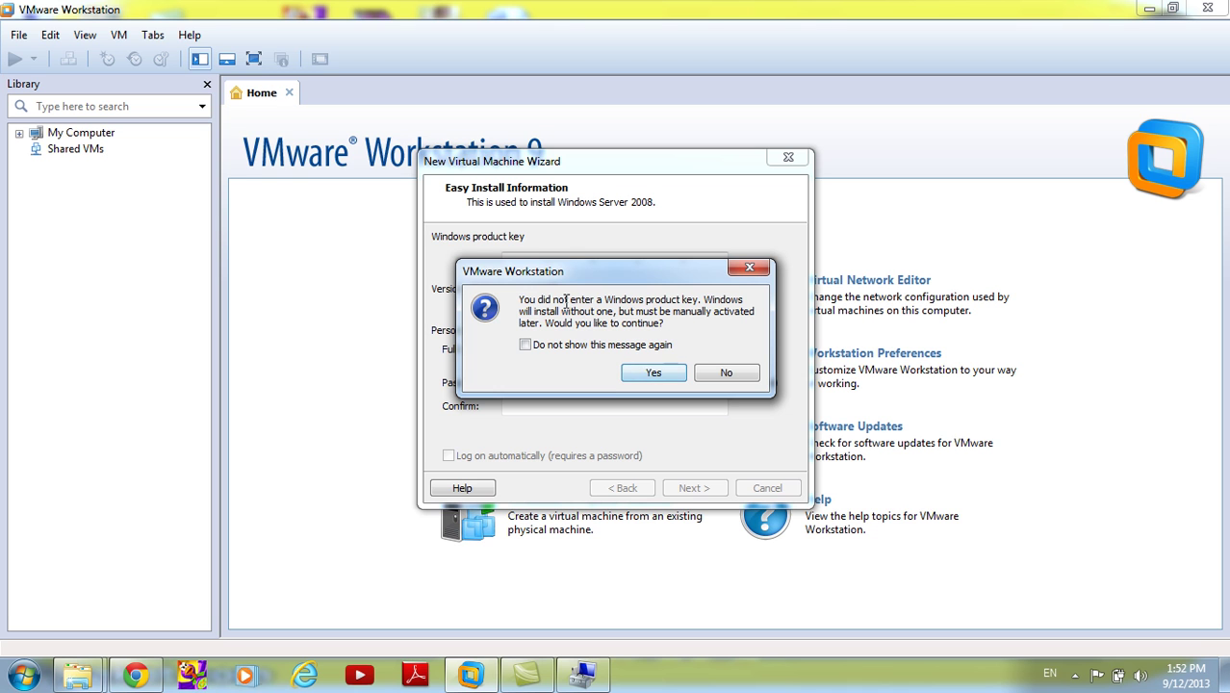
drag(570, 285, 583, 335)
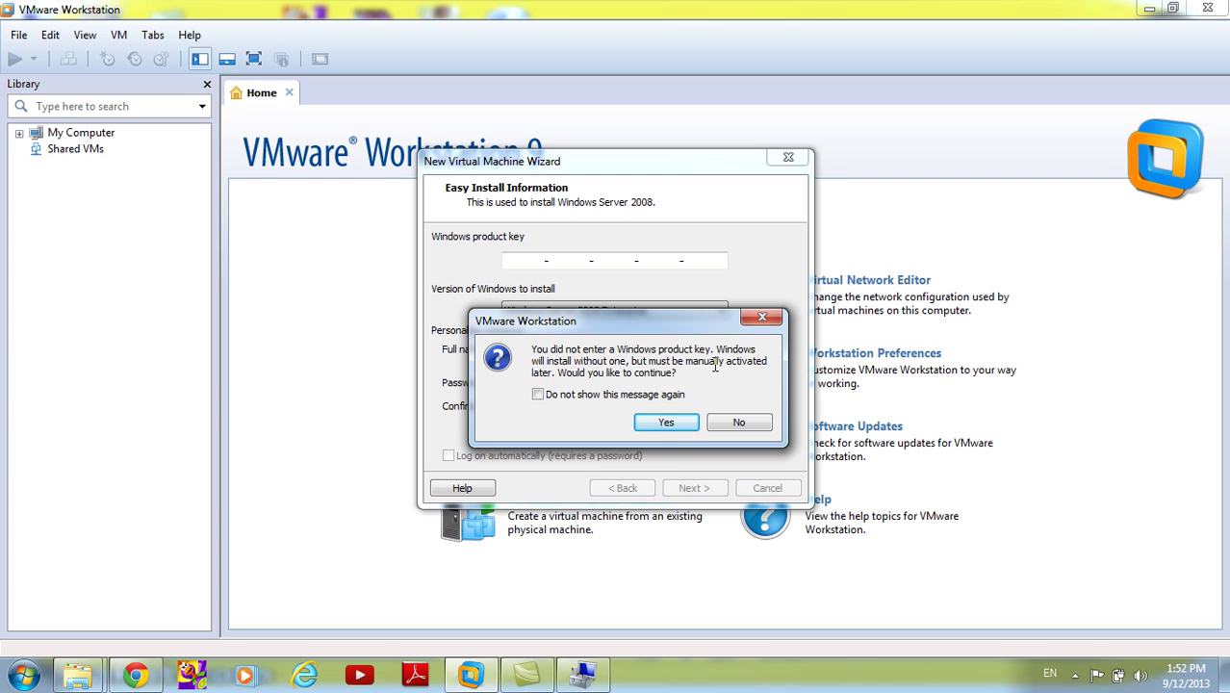
click(673, 421)
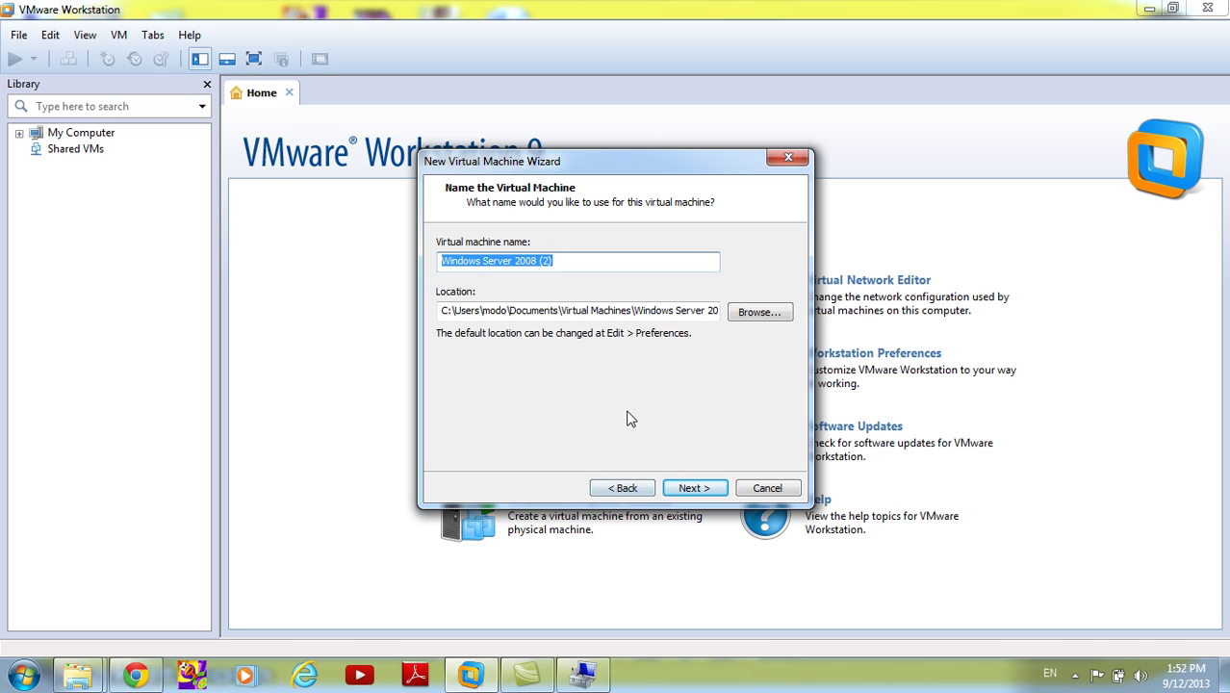
- Set the virtual machine's location to a new folder named v.machines on drive ALL (E:)
drag(563, 259, 419, 280)
click(756, 314)
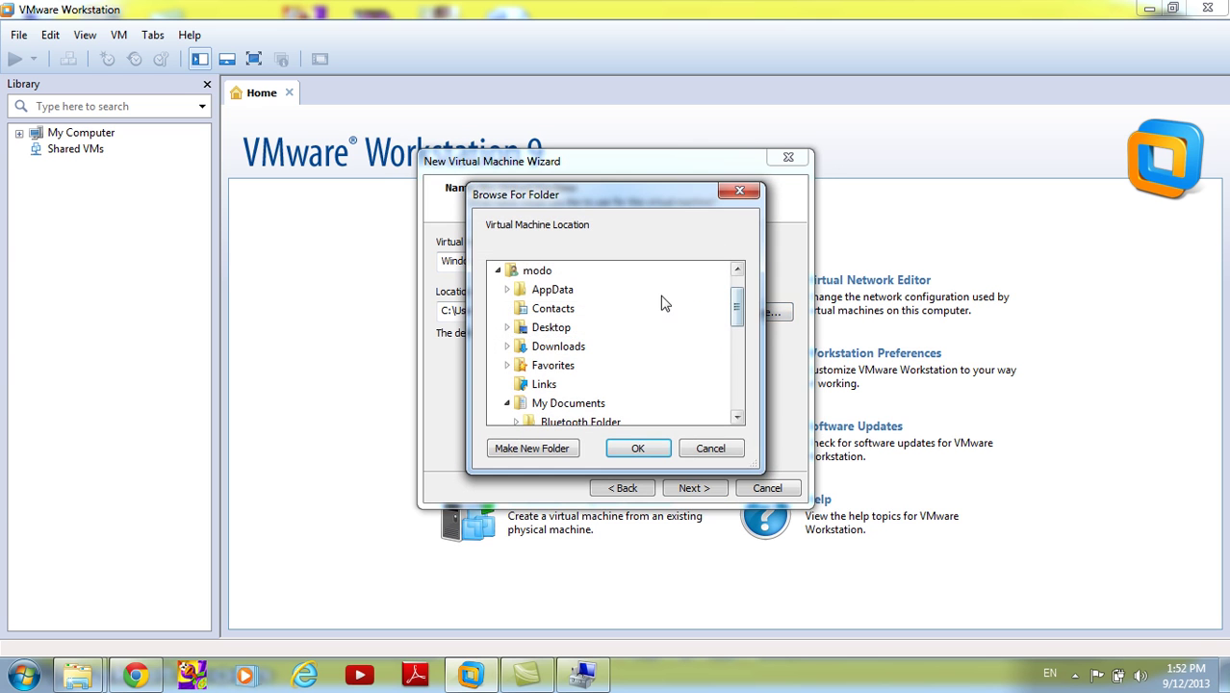
click(497, 270)
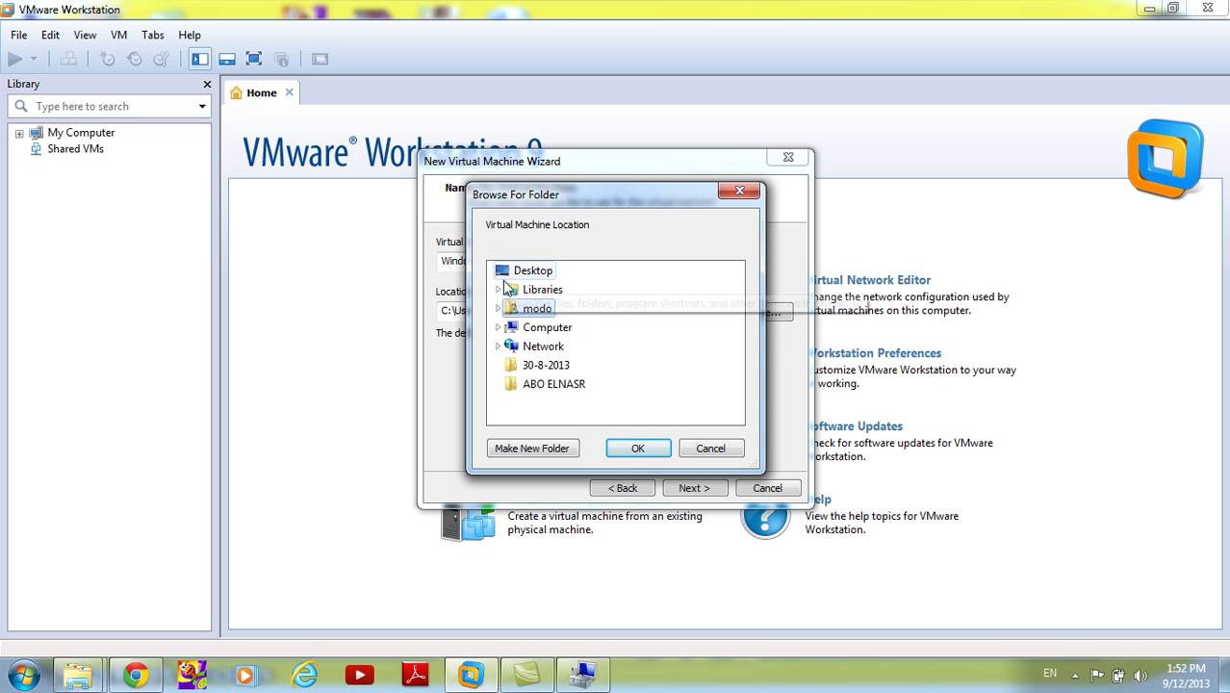
click(498, 329)
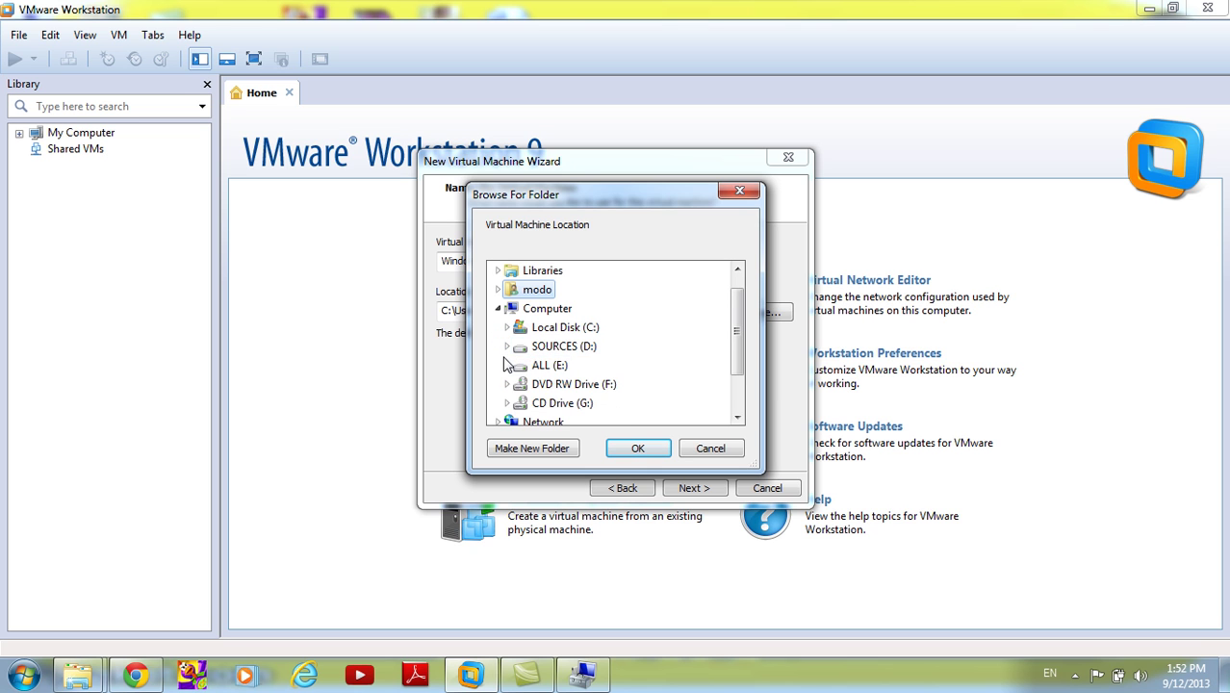
click(507, 365)
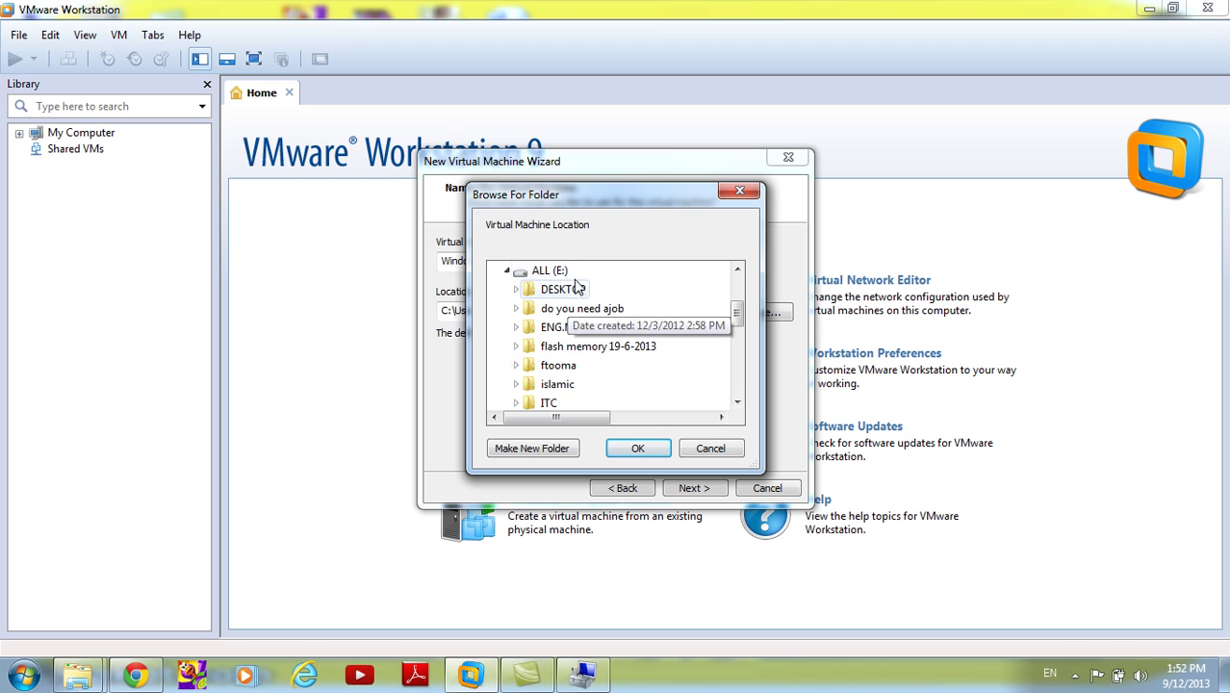
click(541, 451)
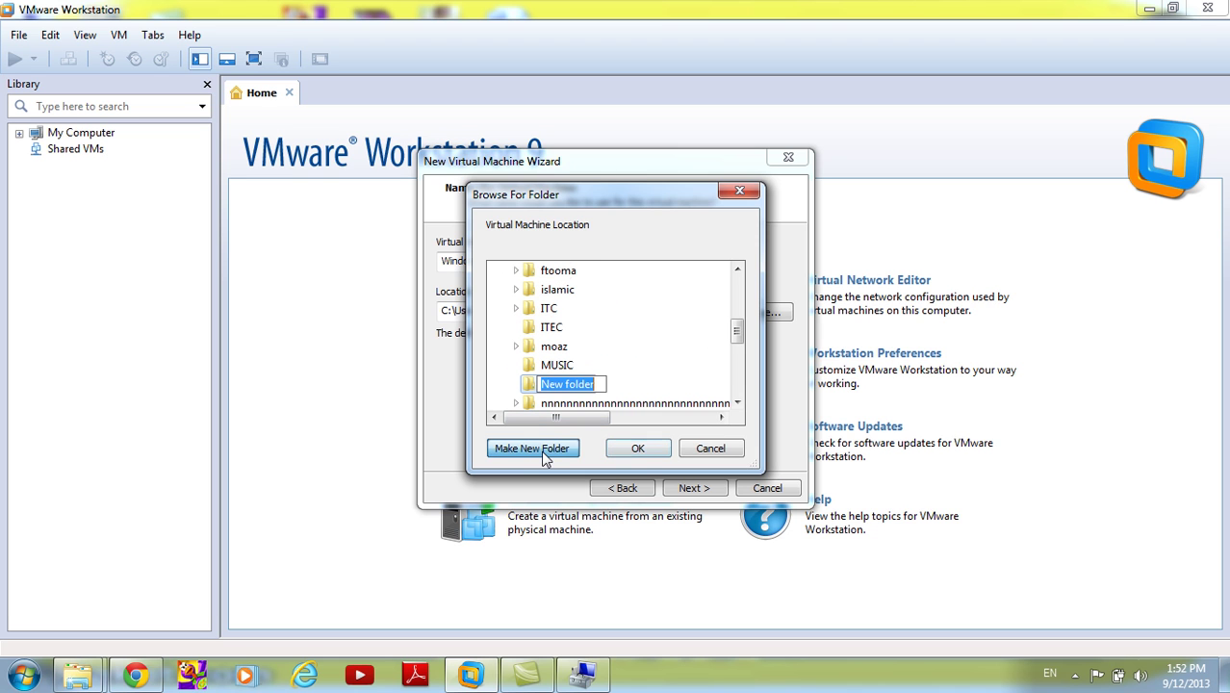
text(v.machines)
key(Return)
key(Return)
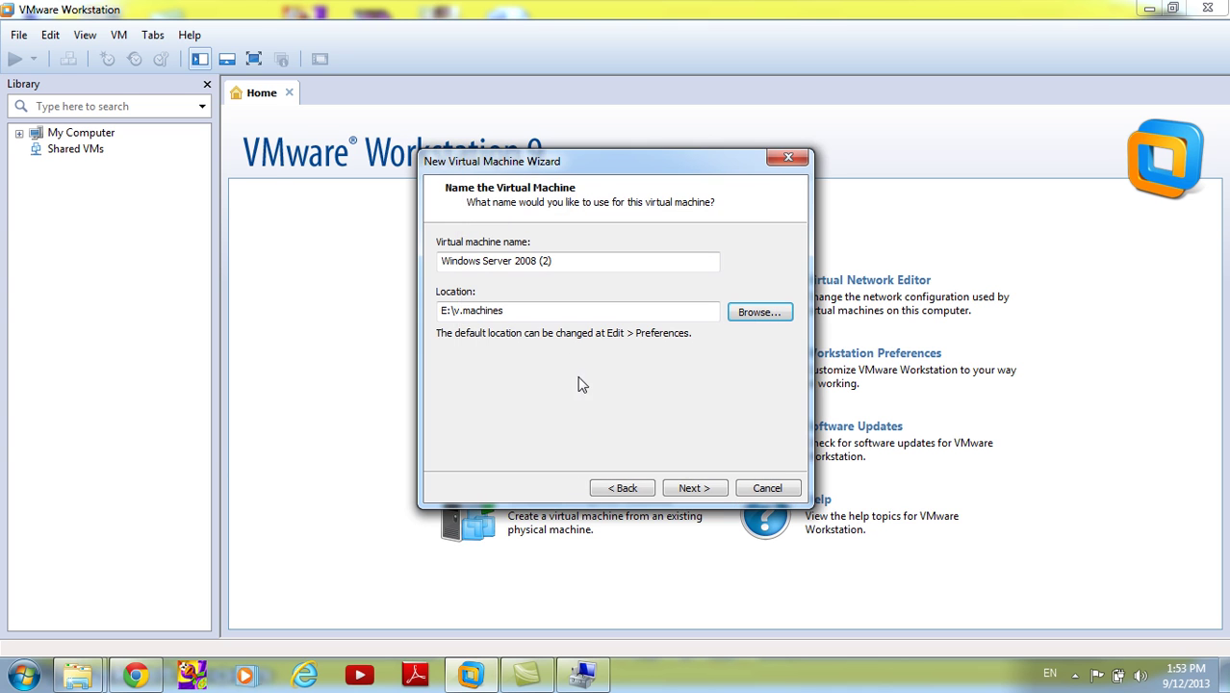
- Name the virtual machine server2008 and continue to the disk capacity settings
drag(554, 261, 413, 273)
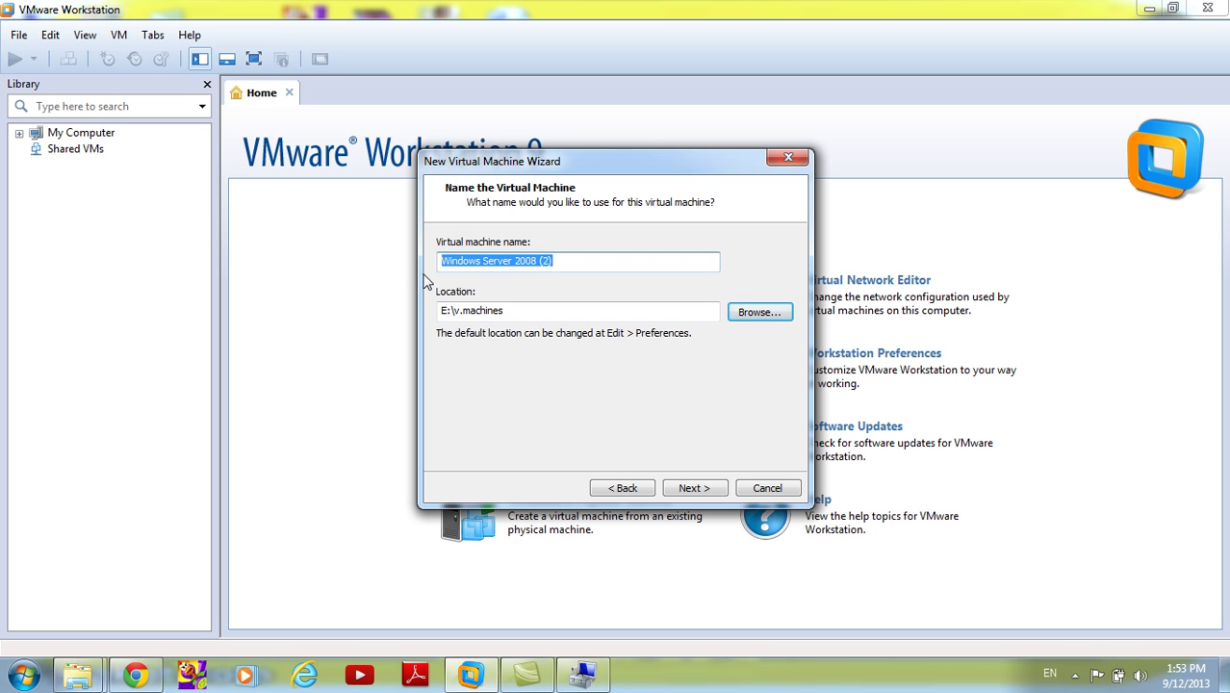
text(server2008)
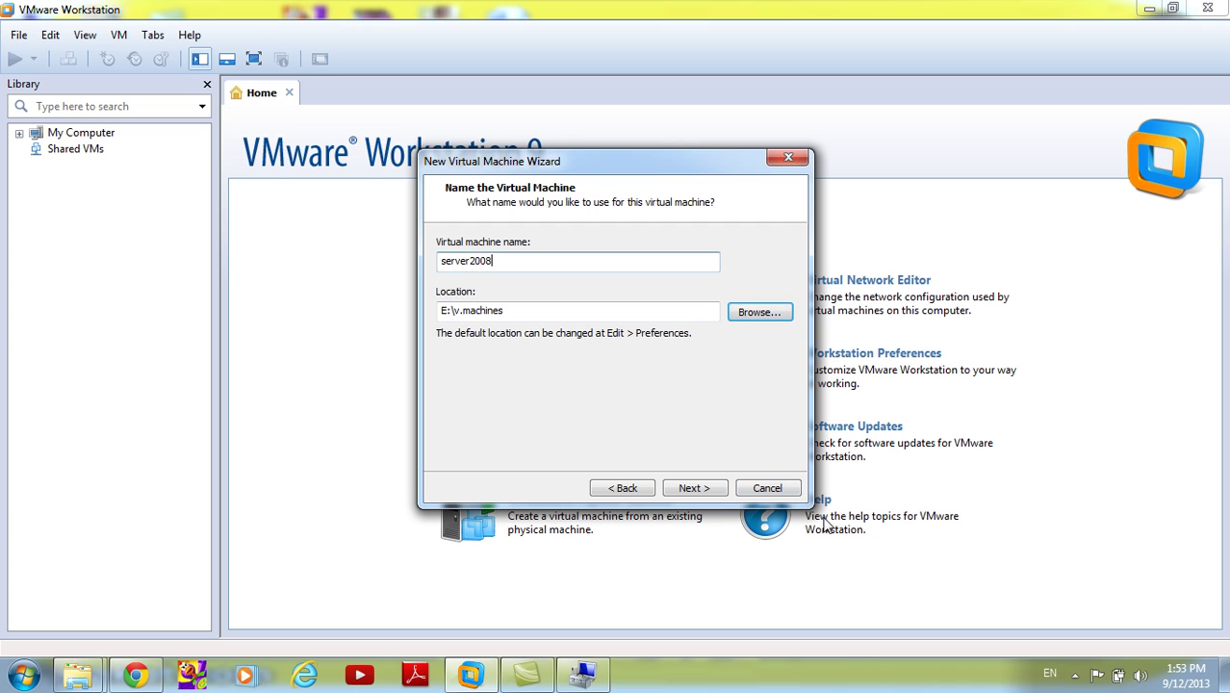
click(712, 491)
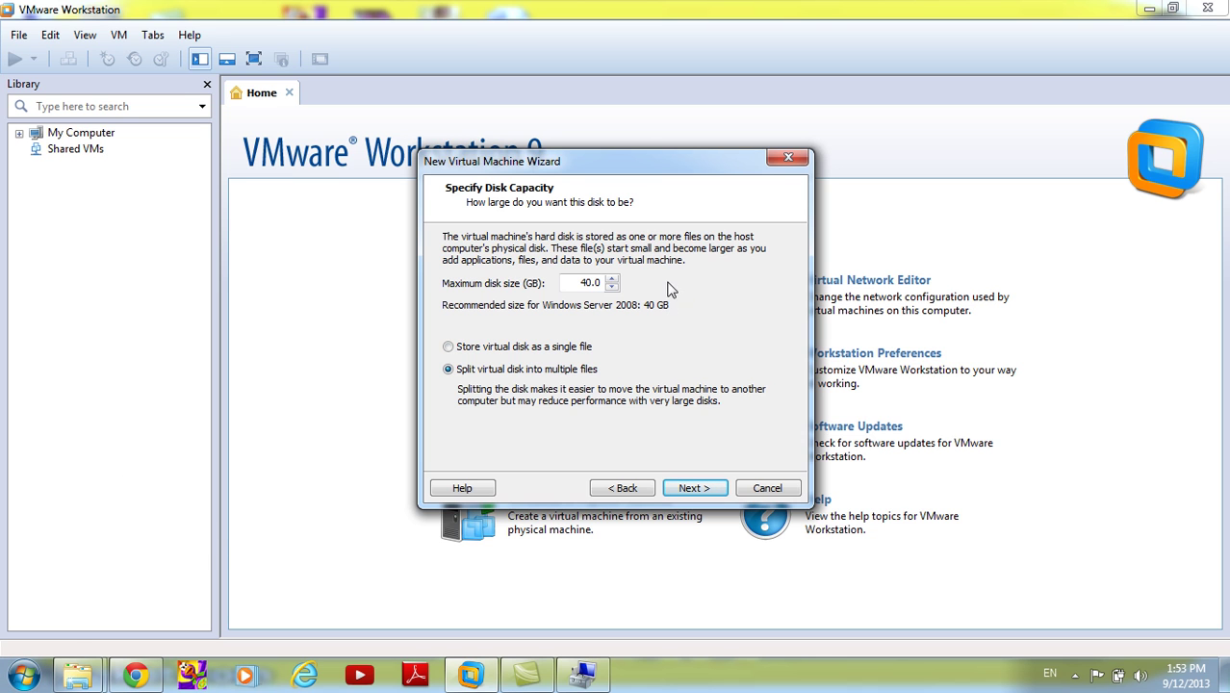
- Highlight the maximum disk size and check the free space of the host's drives in Windows Explorer, minimizing it when done
drag(569, 287, 601, 288)
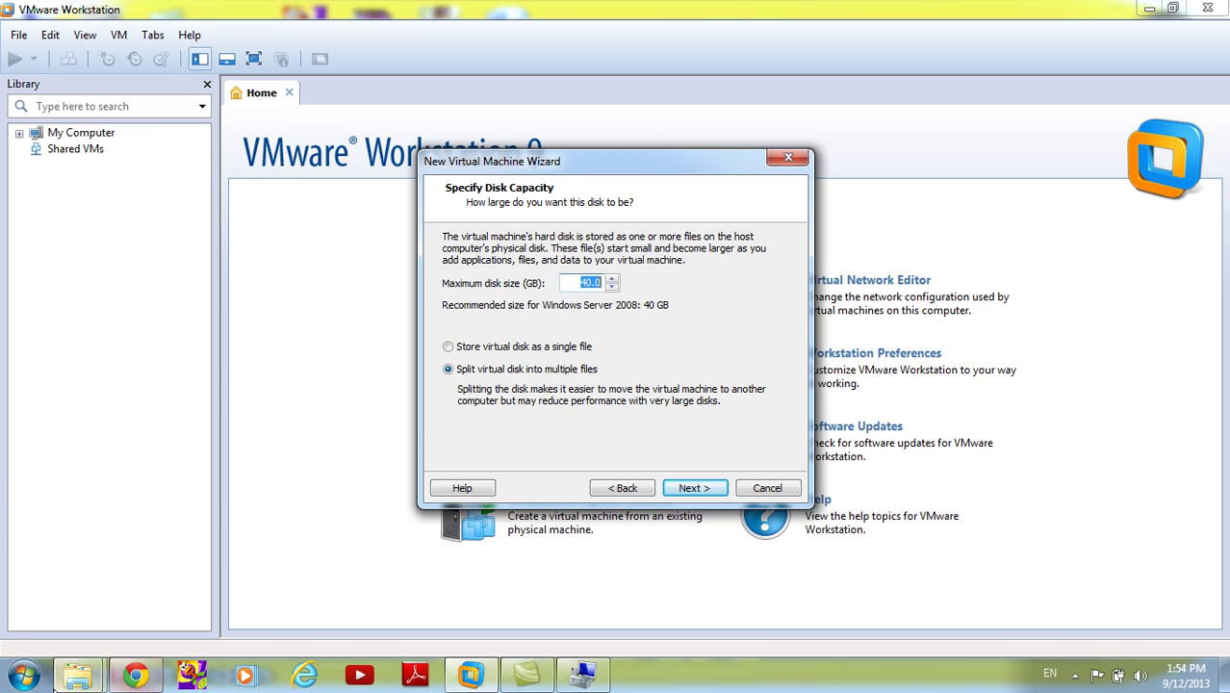
mouse_move(68, 673)
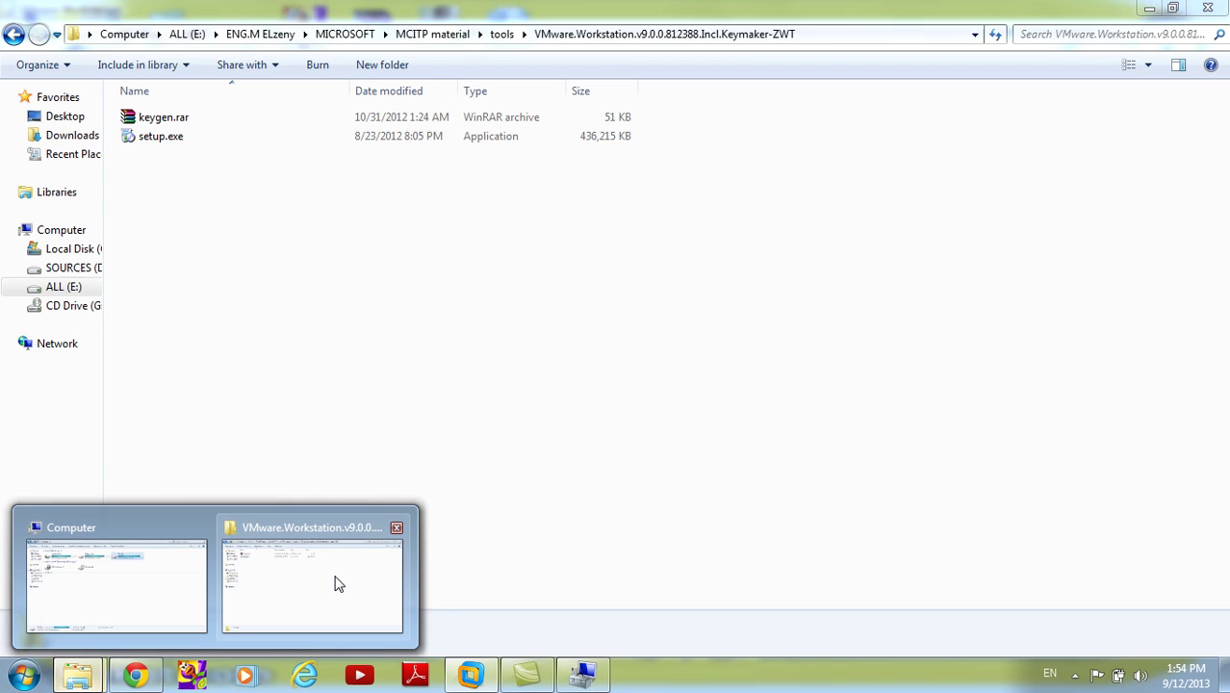
click(332, 577)
key(super+Left)
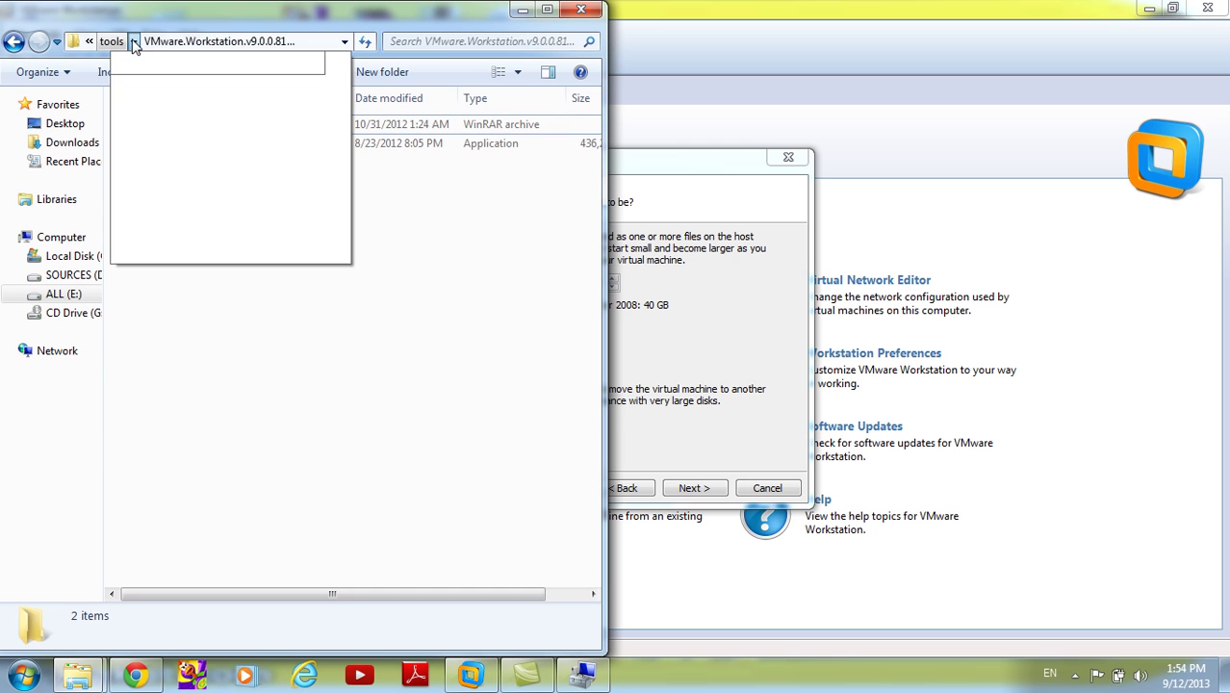
click(133, 41)
key(super+Up)
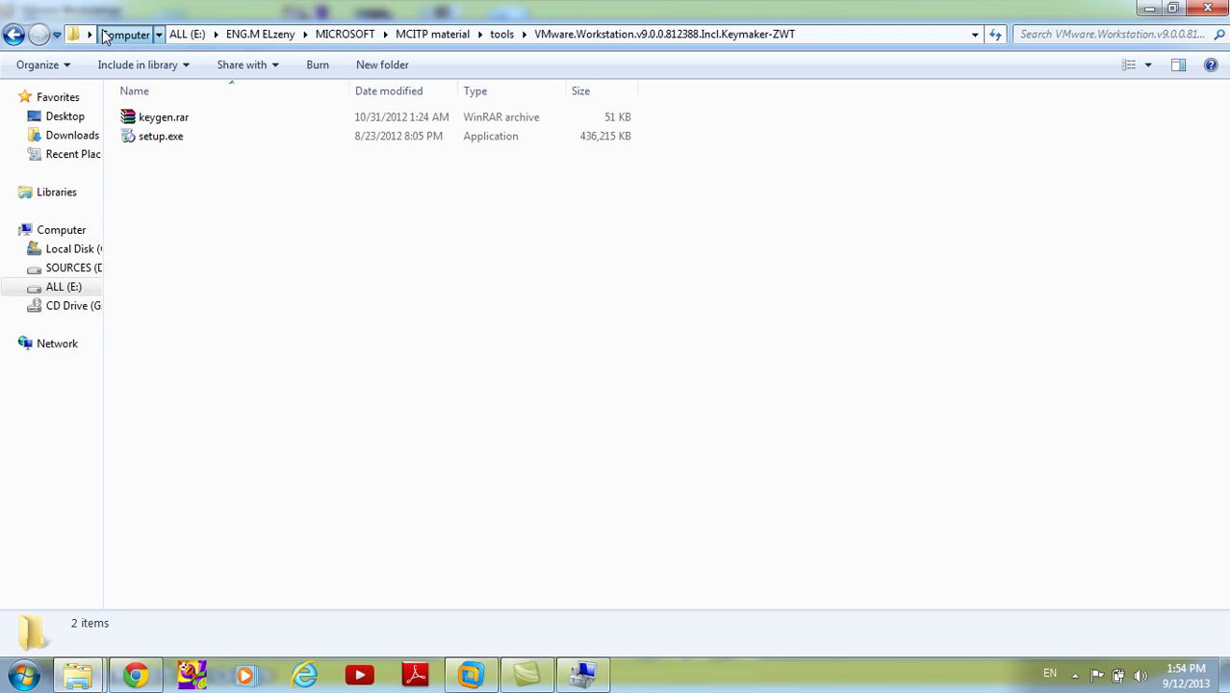
click(130, 35)
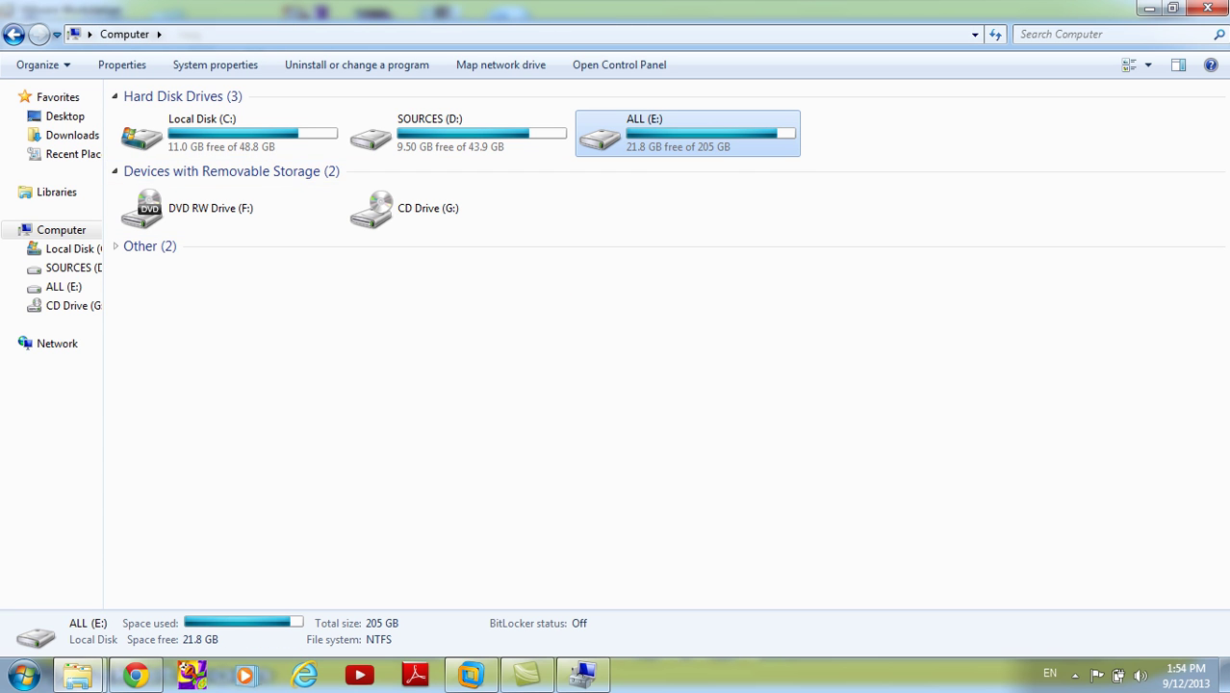
click(1149, 8)
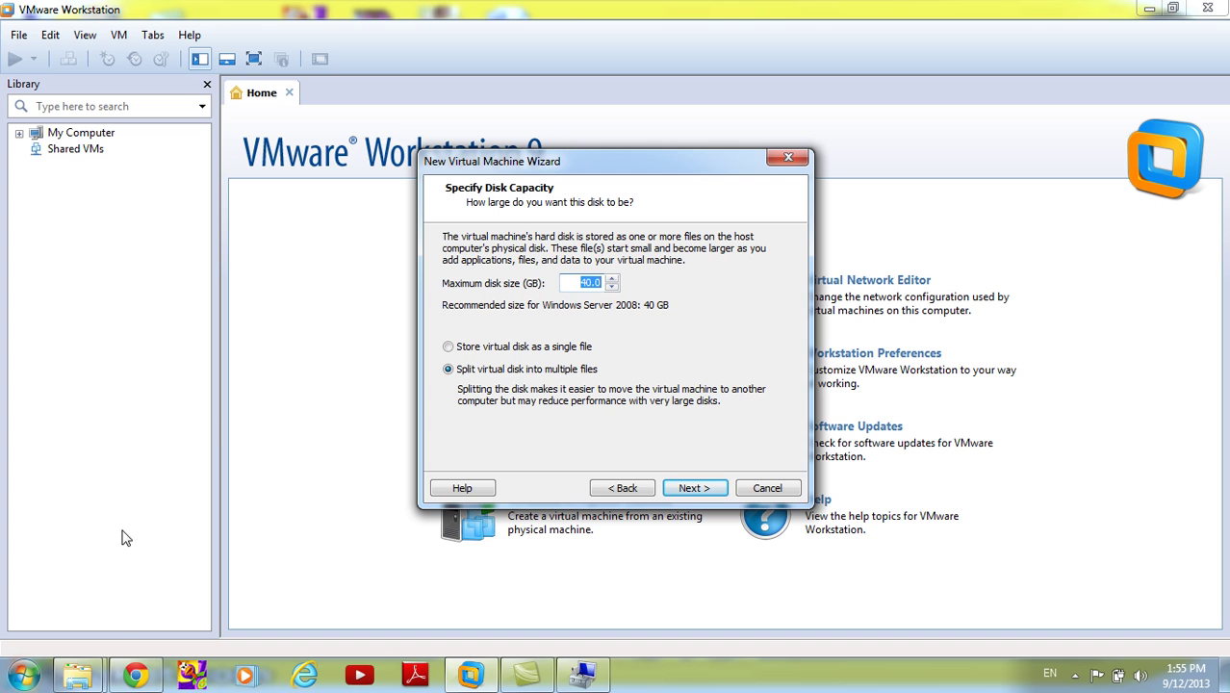
- Switch to Windows Explorer, open drive ALL (E:) and create a new Microsoft Word document there with the default name
click(79, 674)
click(151, 590)
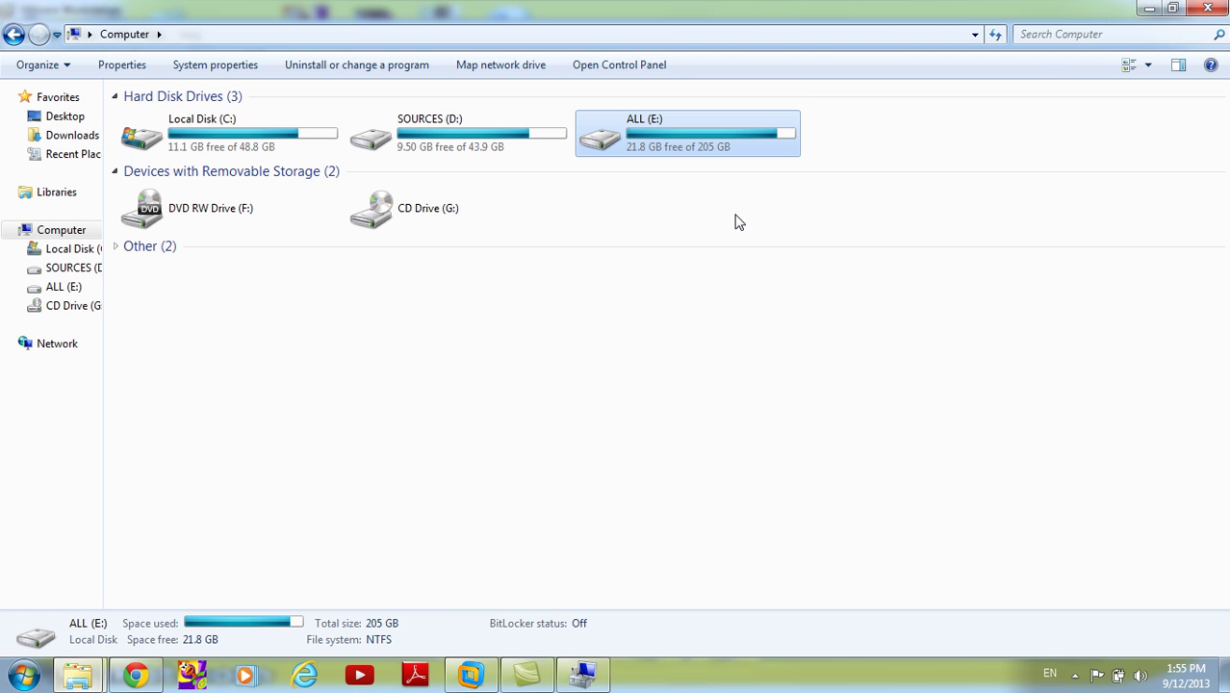
double_click(755, 137)
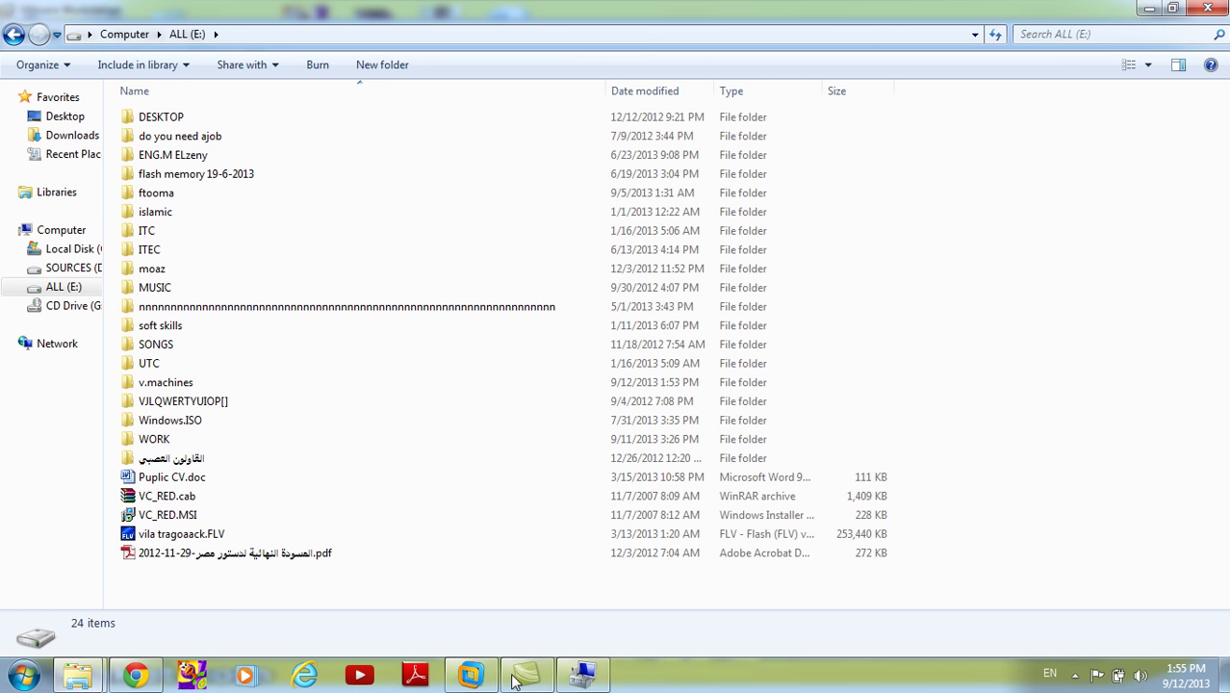
right_click(489, 598)
mouse_move(645, 563)
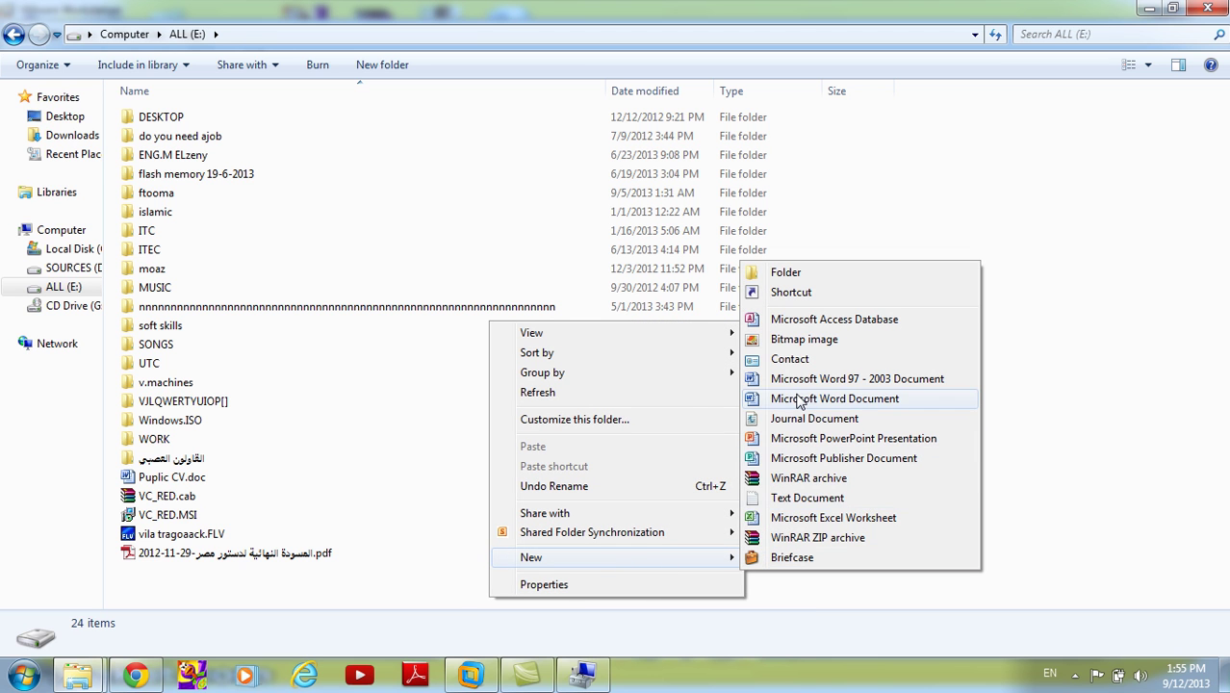
click(866, 397)
click(457, 600)
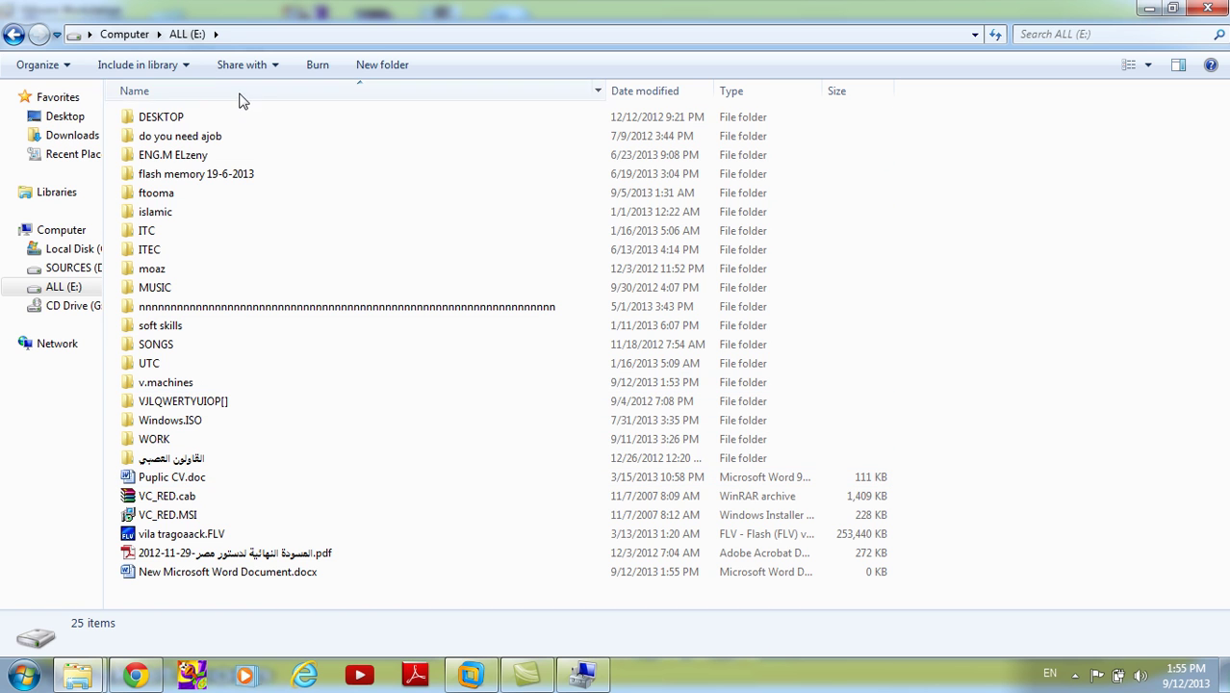
- Return to the Computer overview to check the drives' free space, and minimize Windows Explorer
click(117, 34)
drag(582, 676, 668, 676)
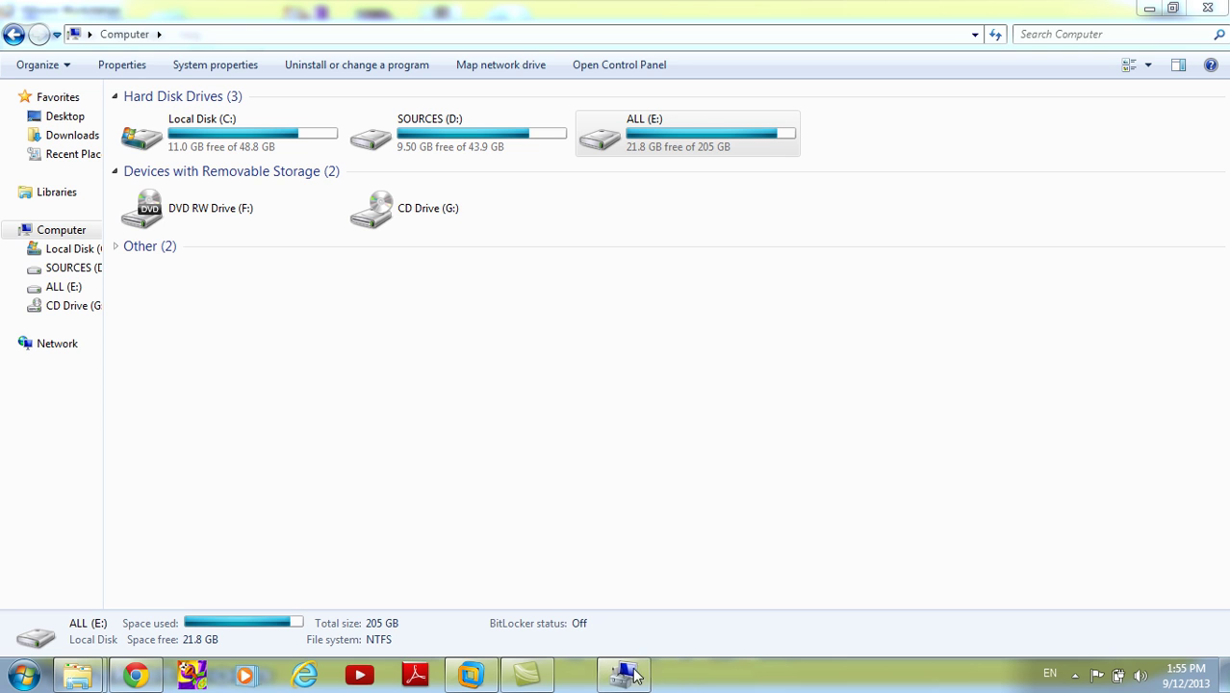
click(1149, 8)
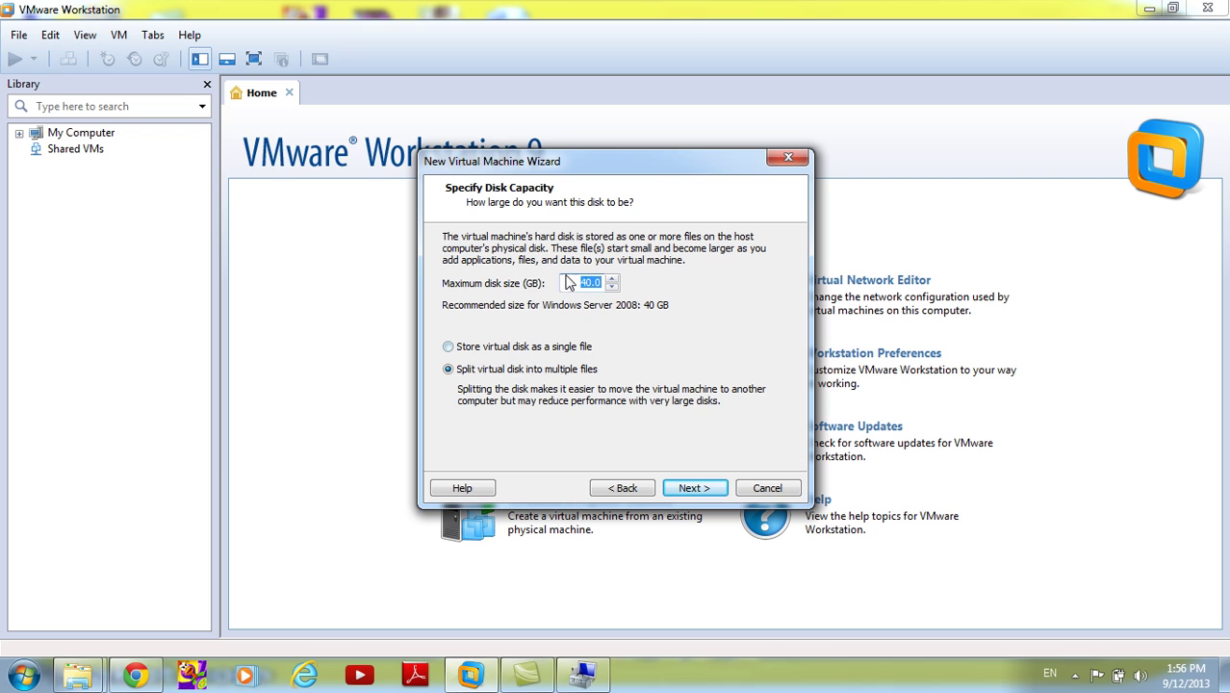
- Try editing the maximum disk size of the virtual machine and set it back to 40 GB
click(576, 281)
click(587, 283)
key(Delete)
text(5)
key(BackSpace)
text(0)
- Check the host drives again in the second Computer window of Windows Explorer
click(77, 673)
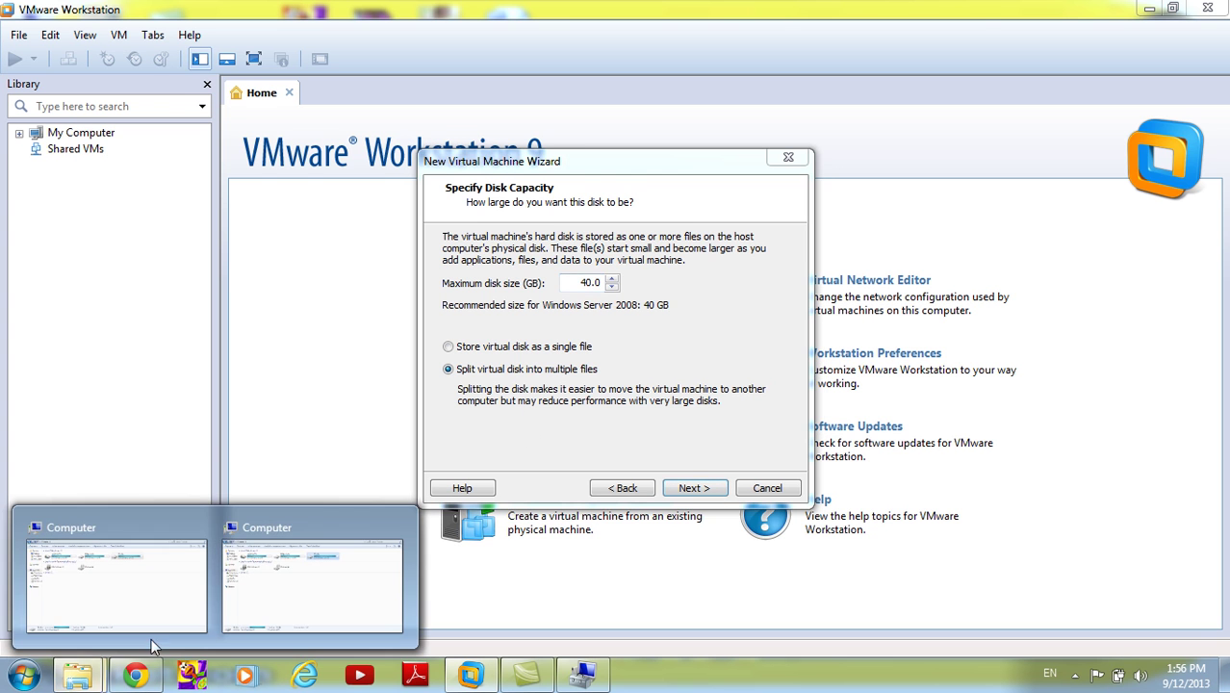
mouse_move(324, 599)
click(325, 599)
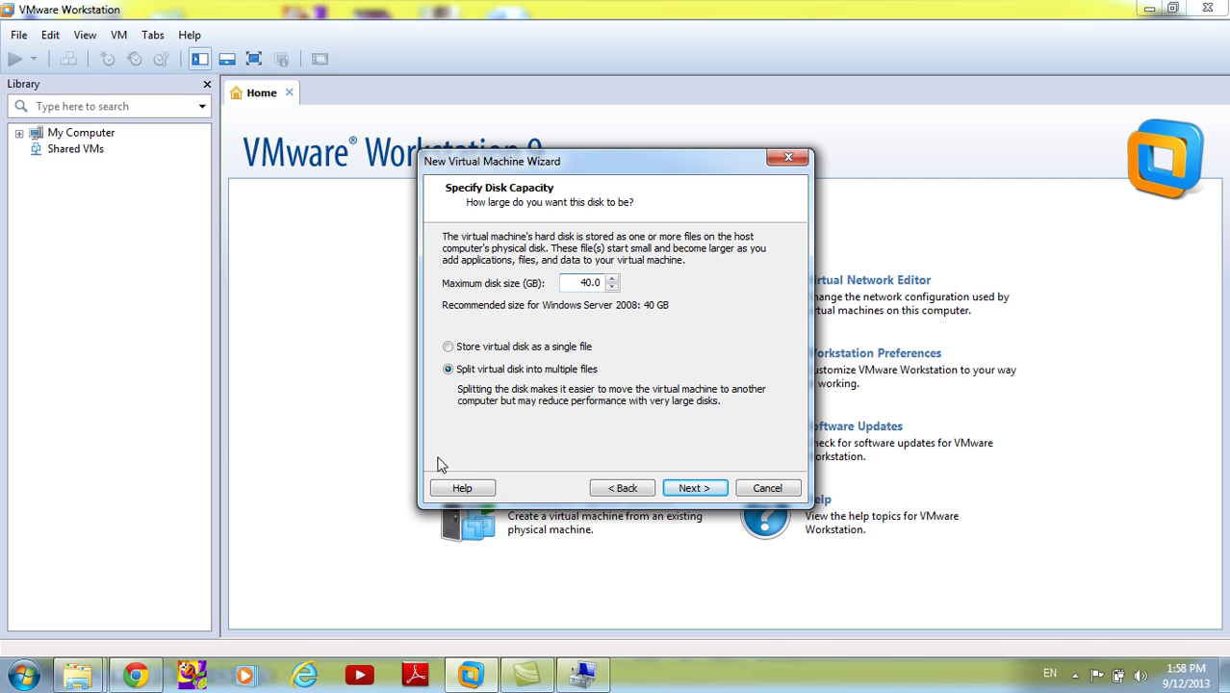
- Accept the 40 GB disk split into multiple files, review the virtual machine summary and open the hardware customization
click(695, 488)
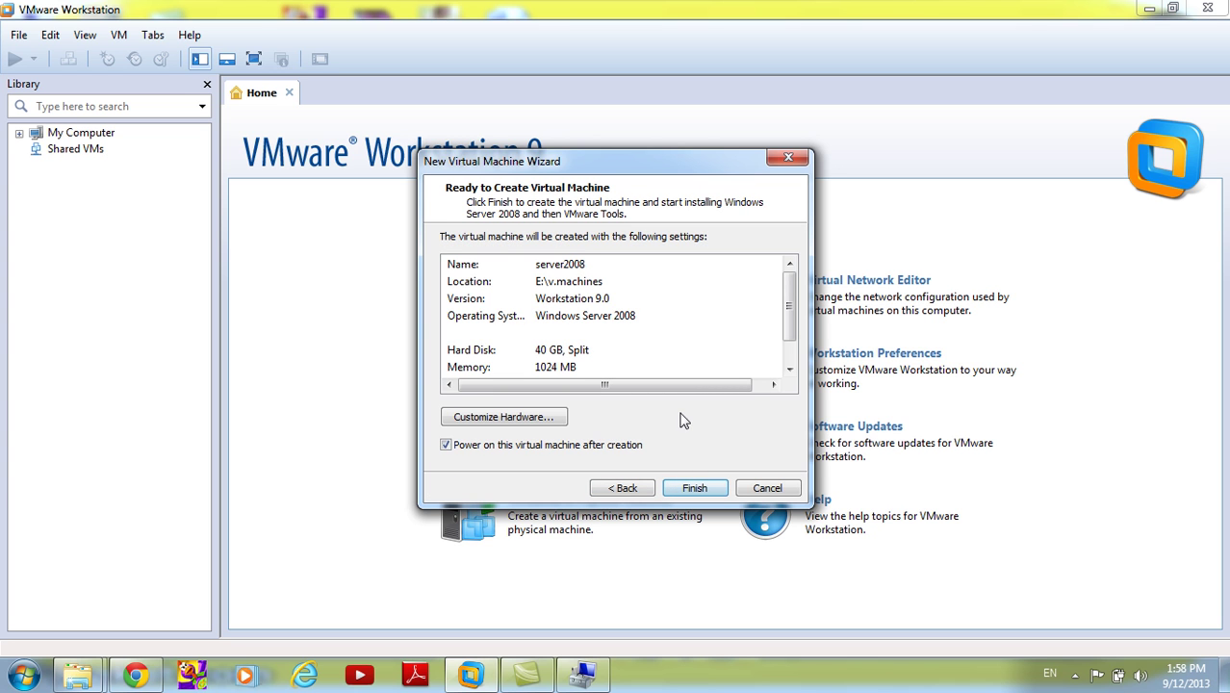
scroll(620, 344, down, 1)
scroll(615, 351, up, 1)
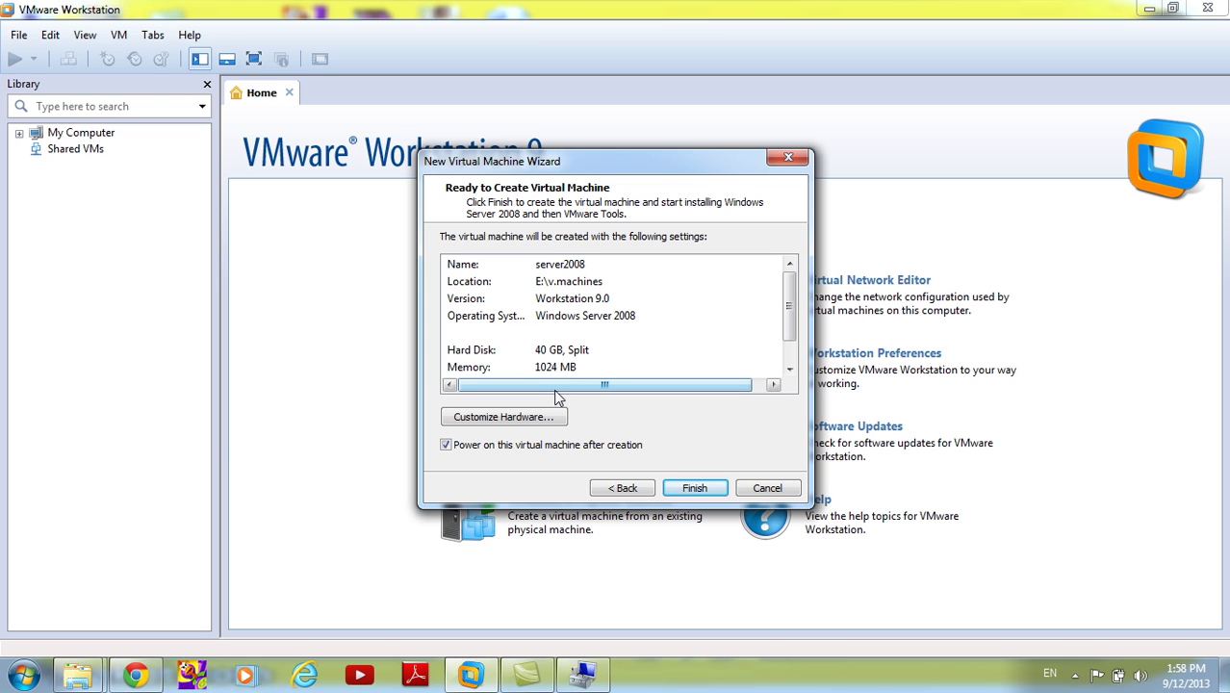
click(536, 420)
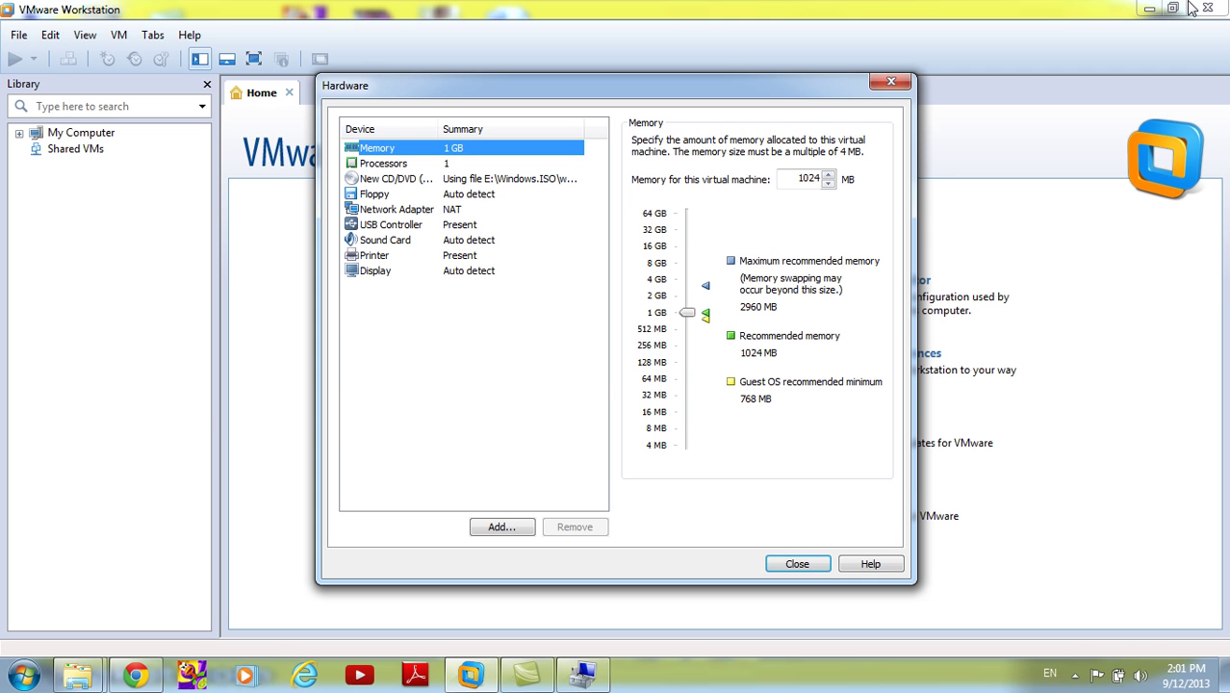
- Show the desktop to check the host's CPU and memory usage gadget, and return to the VMware Workstation hardware settings
click(1150, 9)
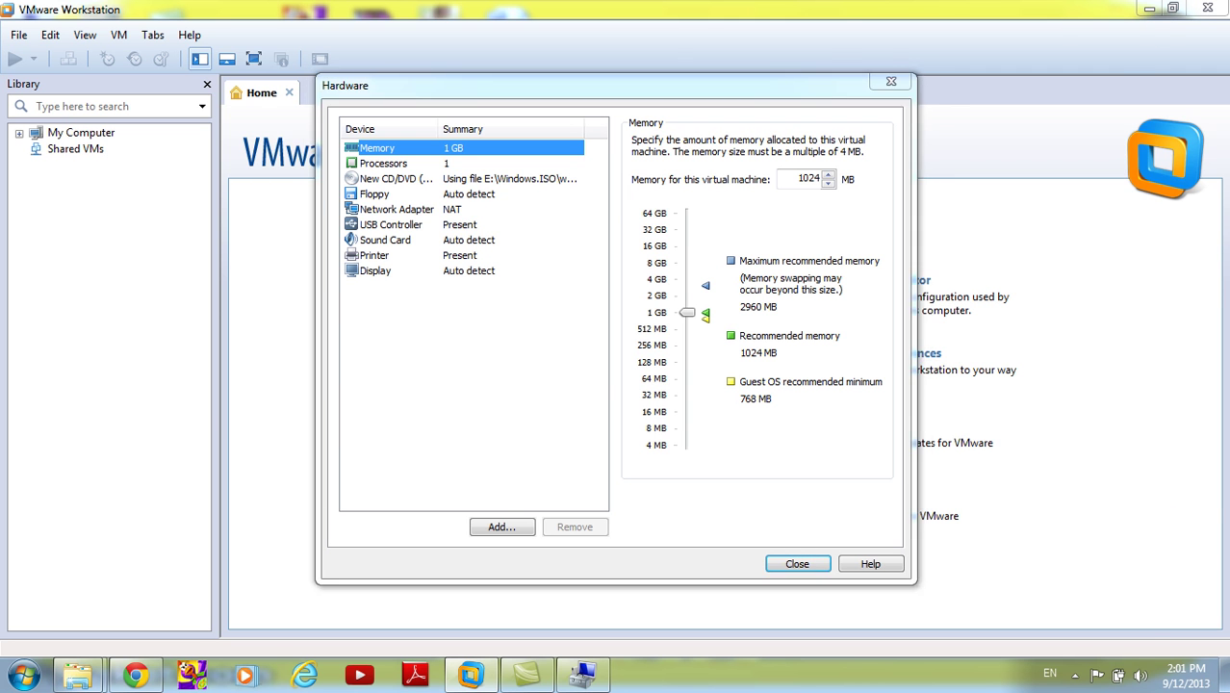
key(super+d)
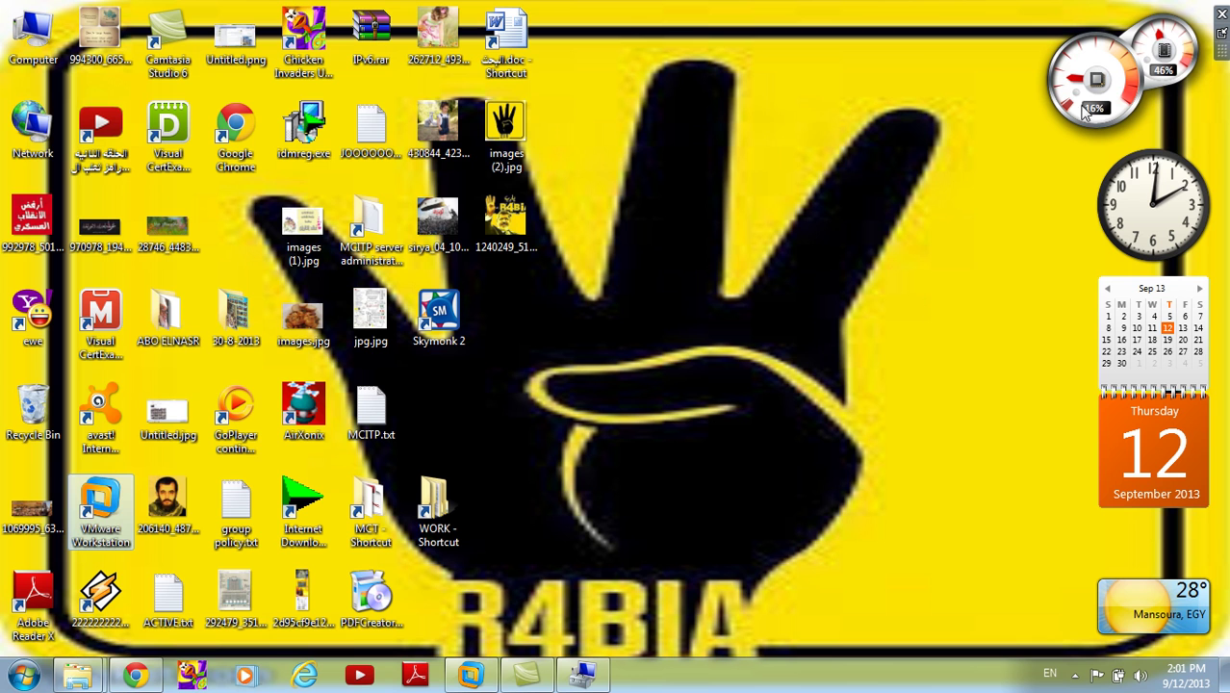
click(469, 676)
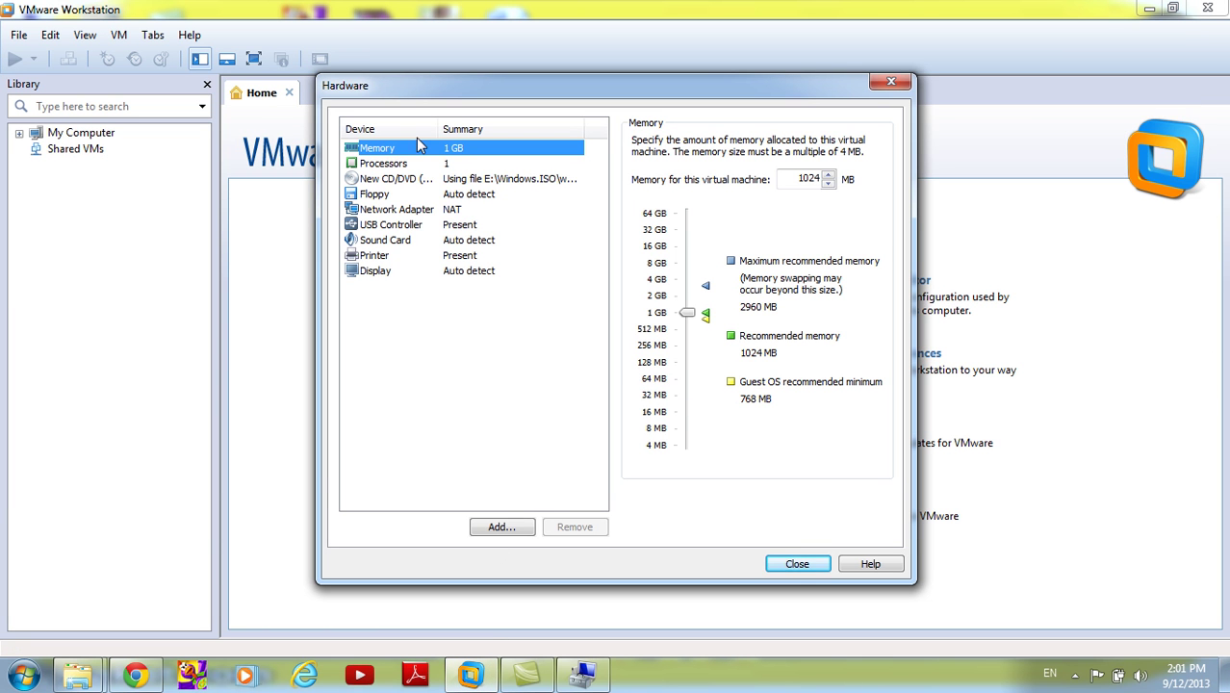
- Examine the processor settings and the available choices for number of processors and cores per processor
click(399, 164)
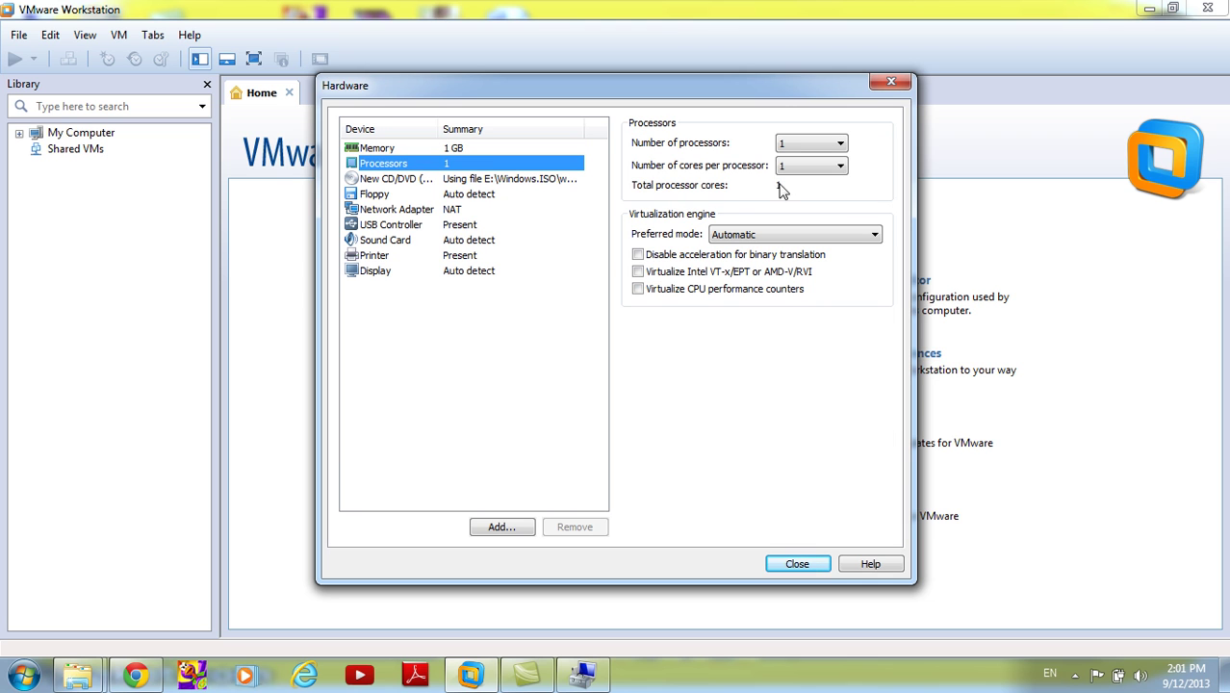
click(836, 144)
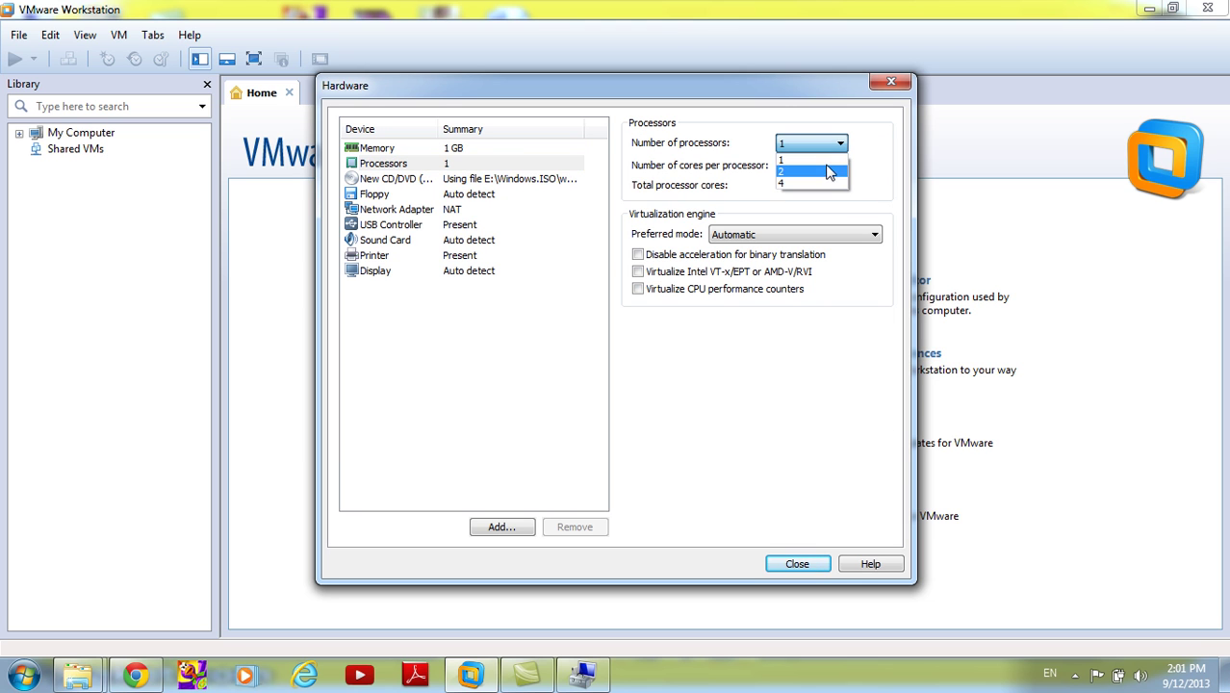
click(872, 165)
click(839, 168)
click(895, 183)
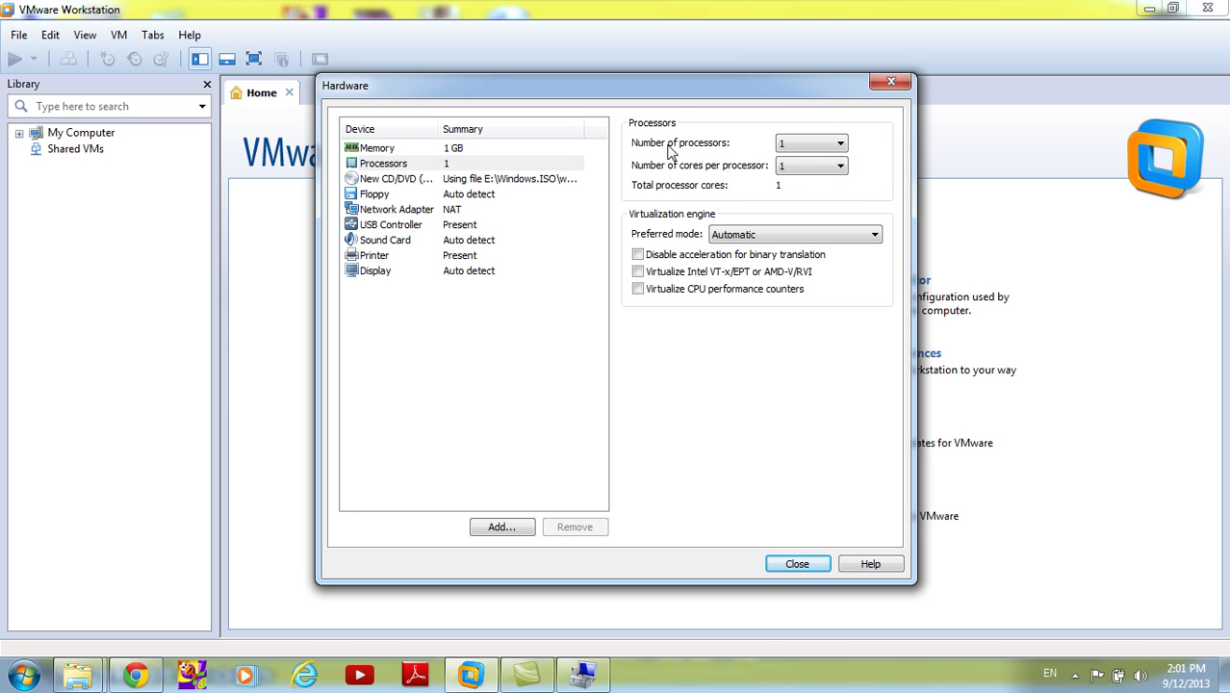
click(835, 145)
click(893, 125)
click(840, 146)
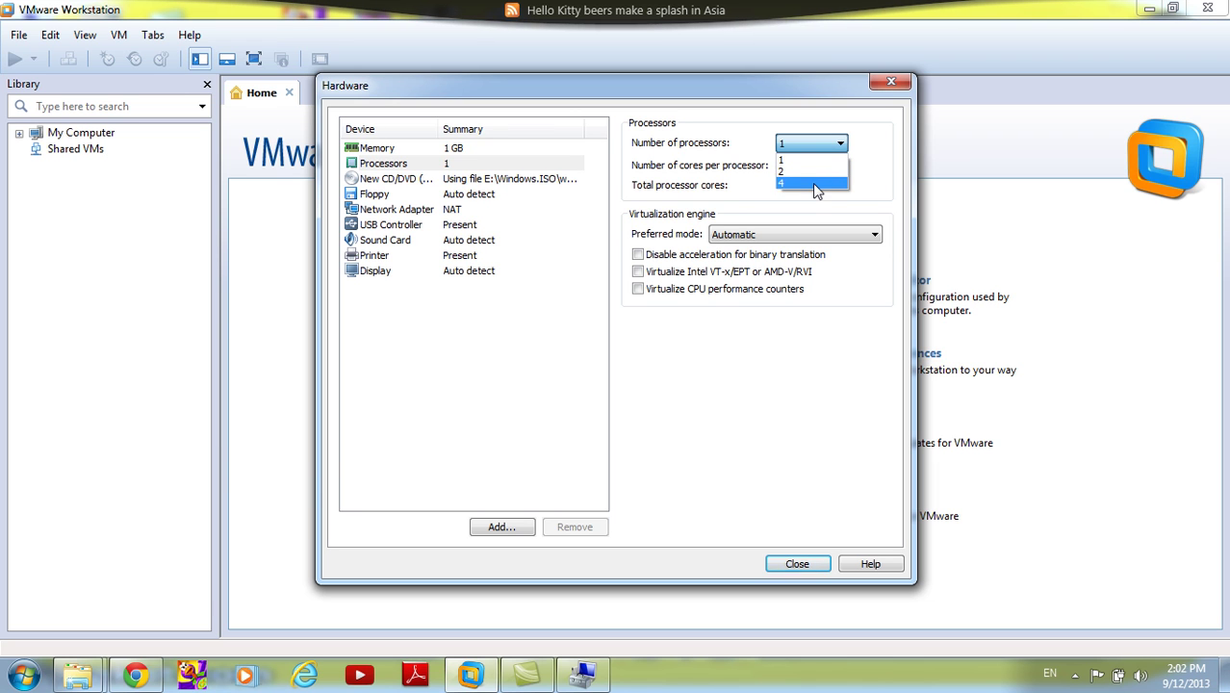
click(876, 154)
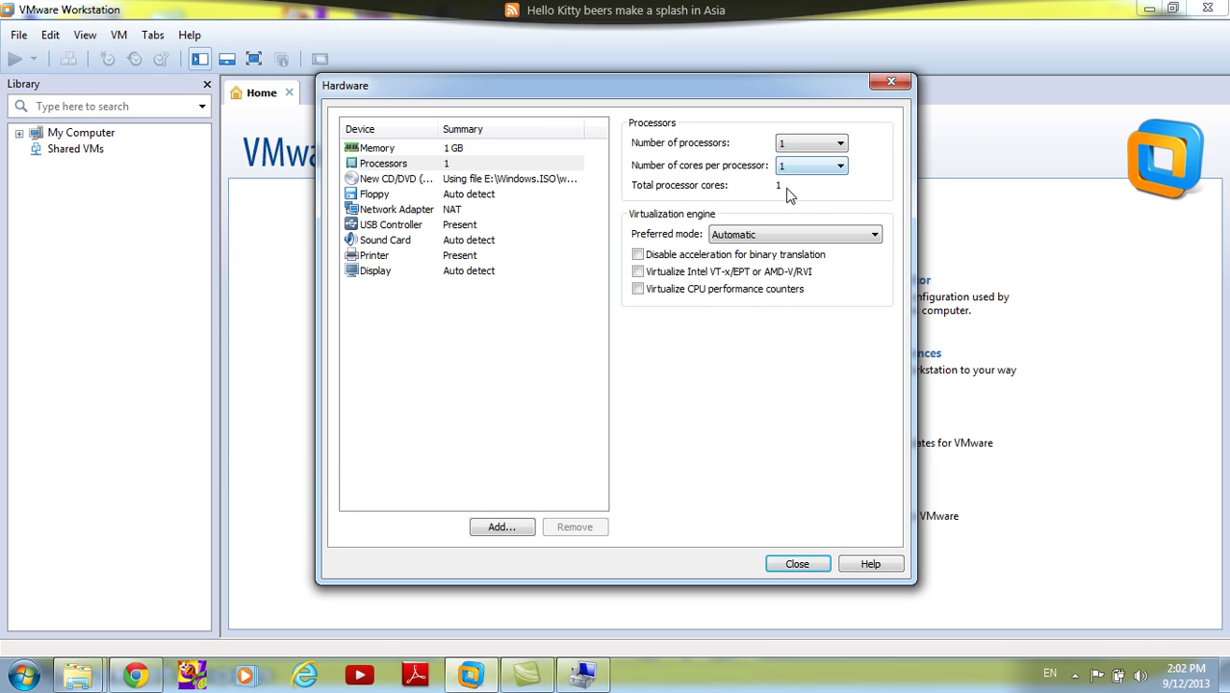
- Set the virtual machine's number of processors to 2 and the number of cores per processor to 2
click(843, 169)
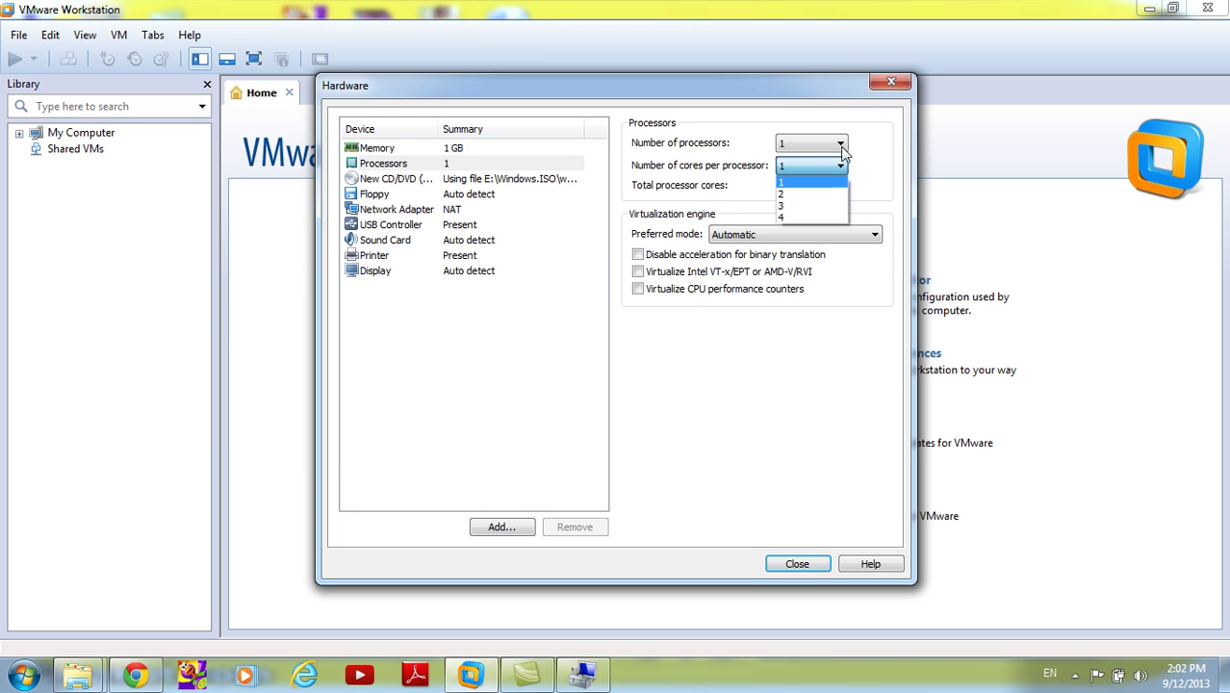
click(839, 142)
click(840, 141)
click(835, 164)
click(837, 167)
click(835, 193)
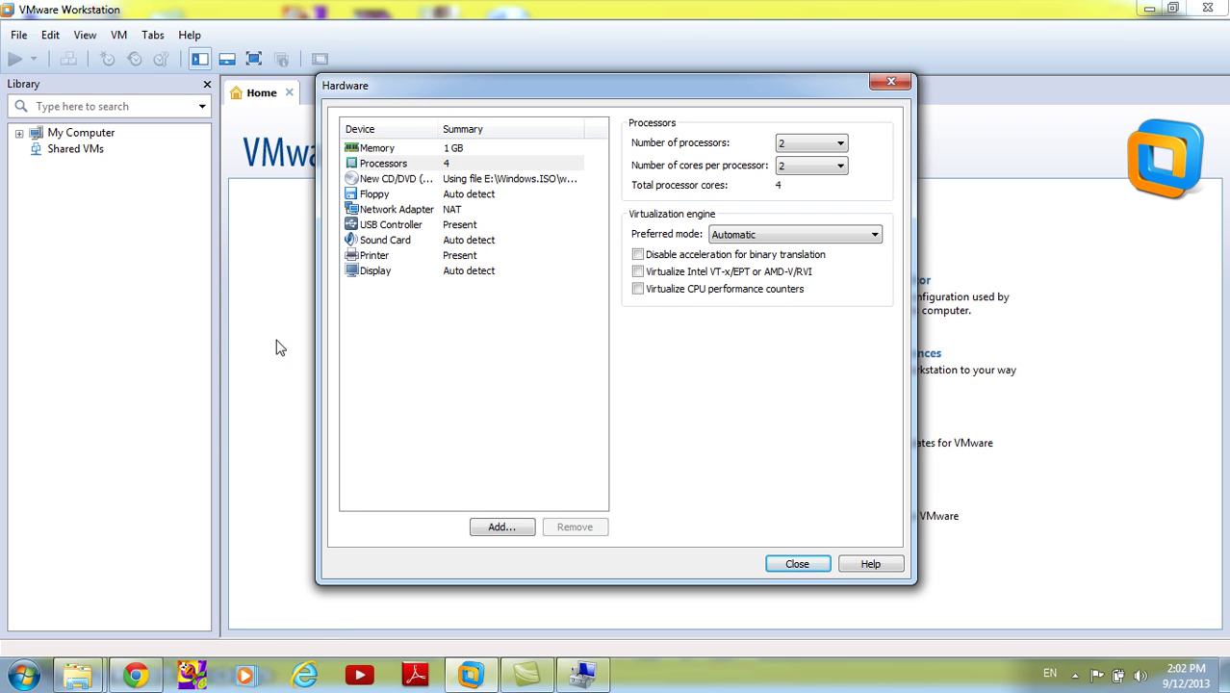
click(819, 144)
click(890, 175)
- Review the CD/DVD, floppy and network adapter settings and the hardware types that can be added, without adding a device
click(415, 180)
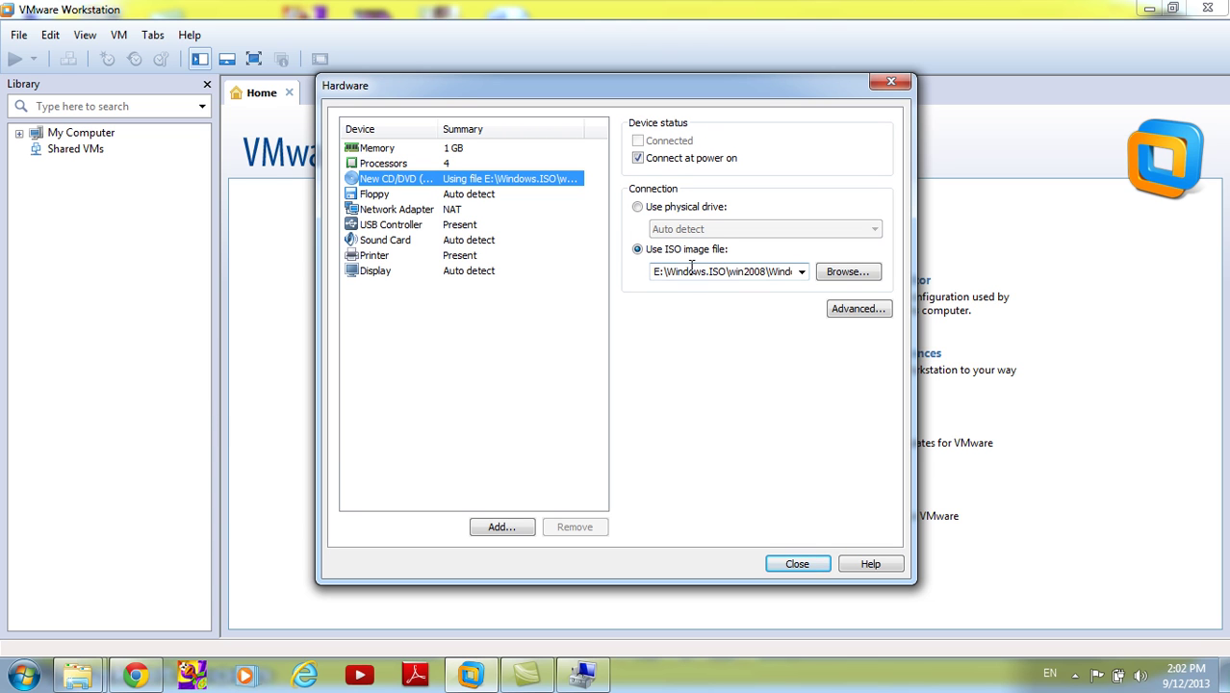
click(460, 195)
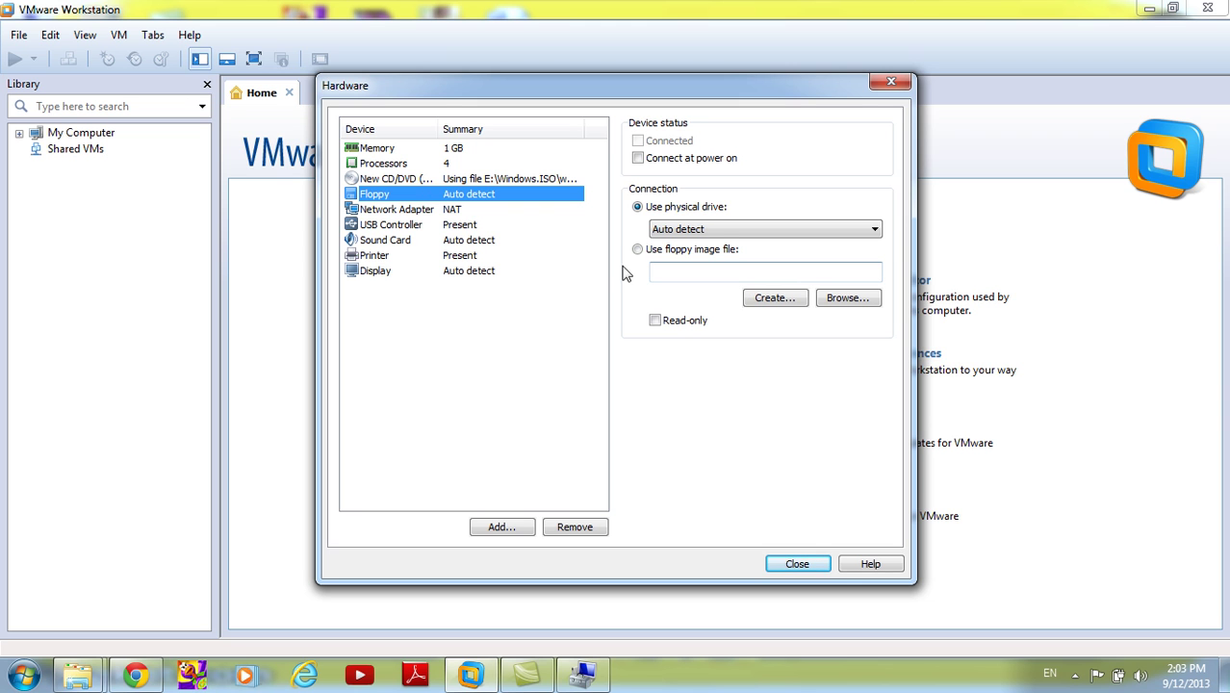
click(416, 214)
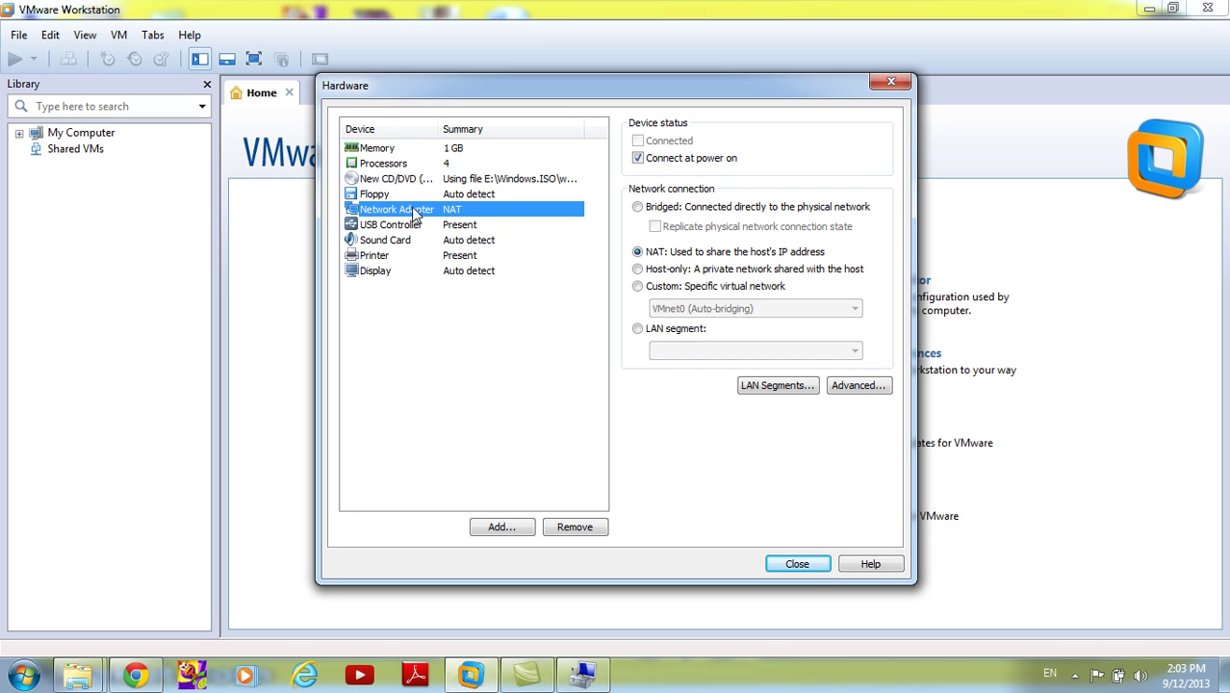
click(521, 526)
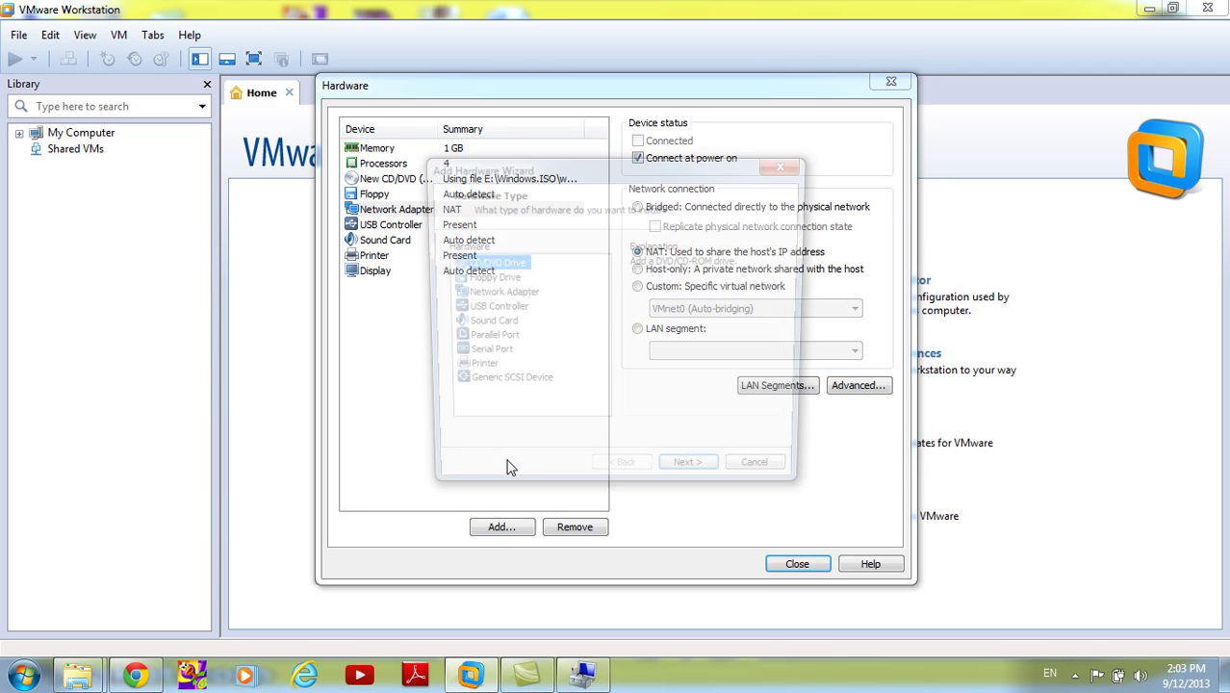
click(759, 482)
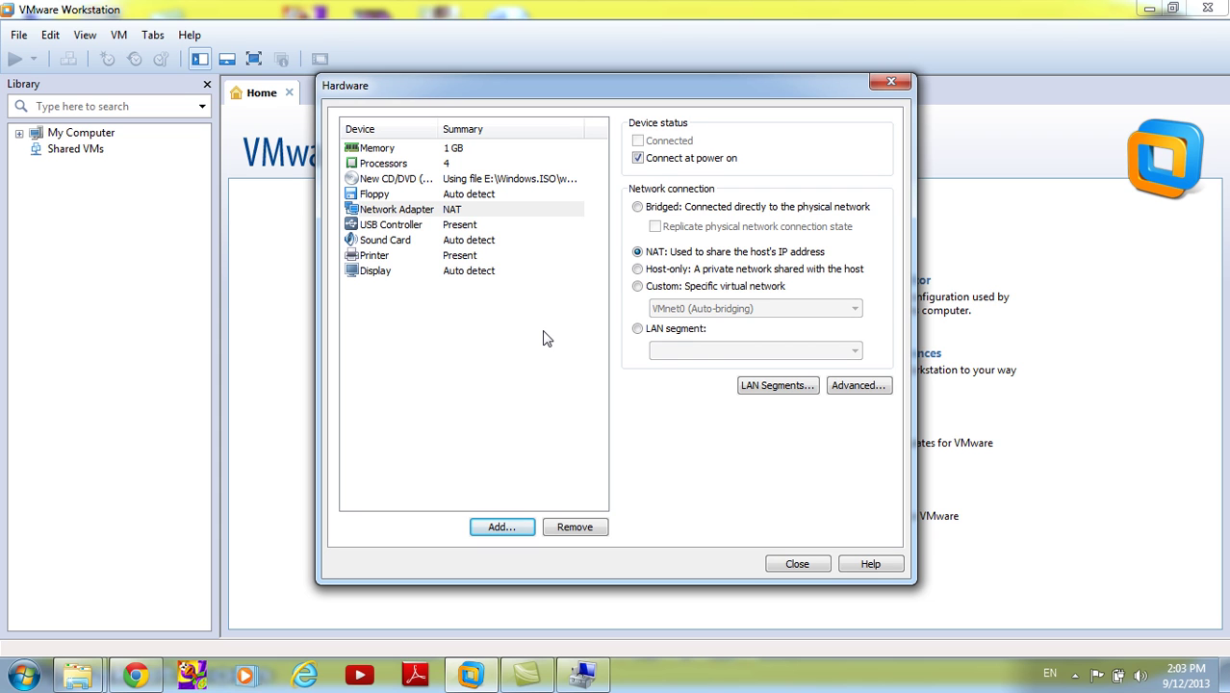
- Try the Bridged connection for the network adapter and switch it back to NAT
click(446, 213)
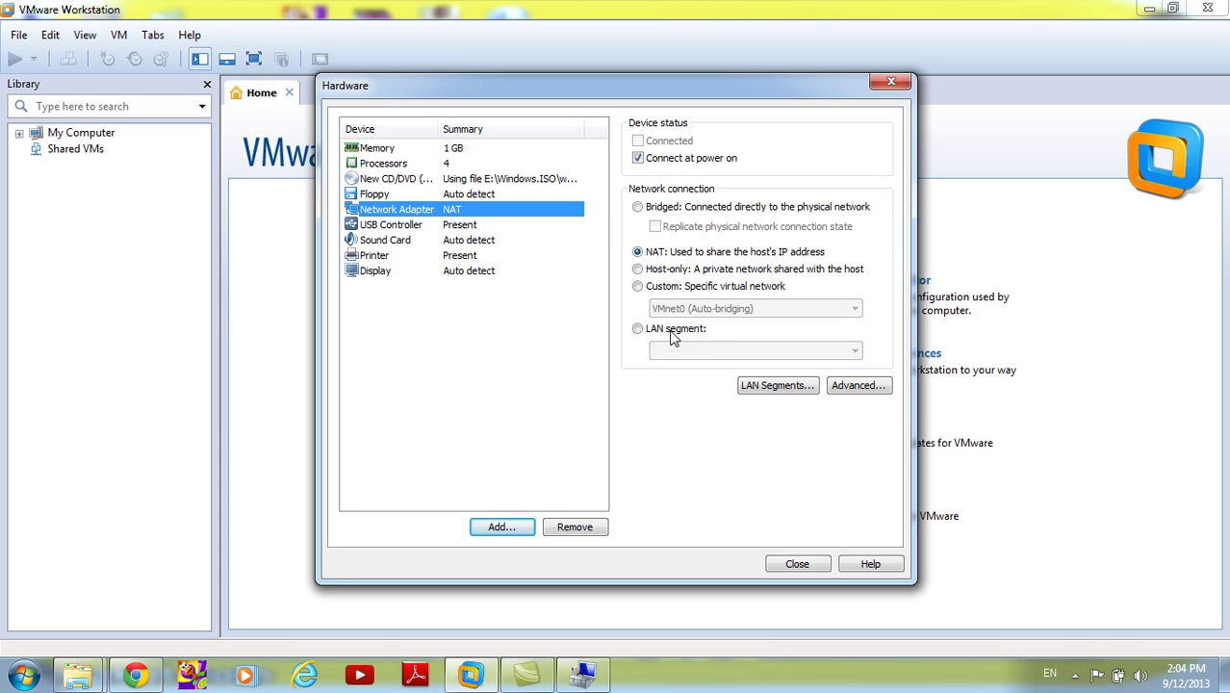
click(638, 207)
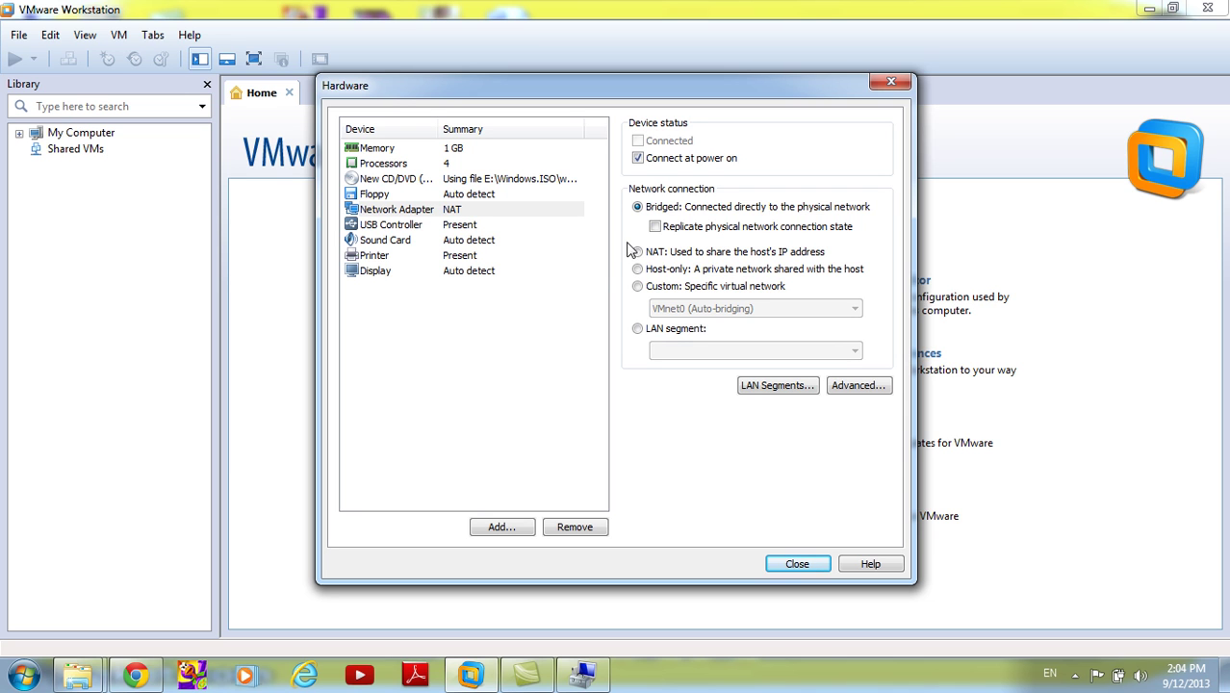
click(636, 251)
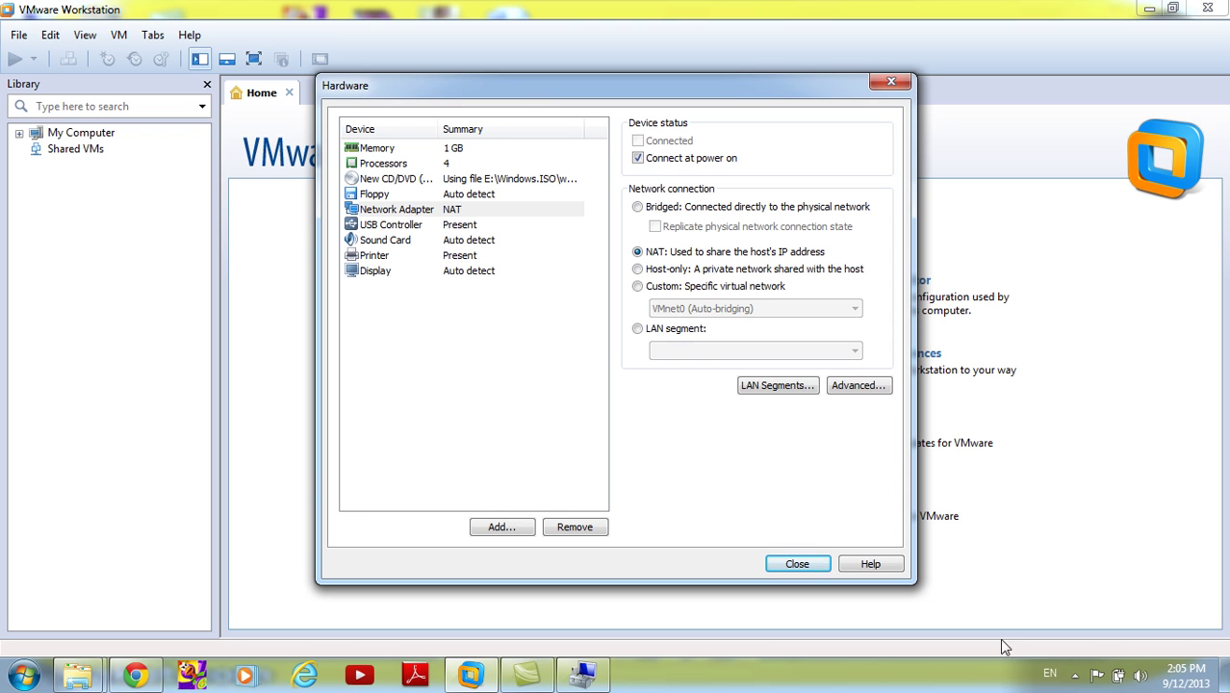
click(1075, 675)
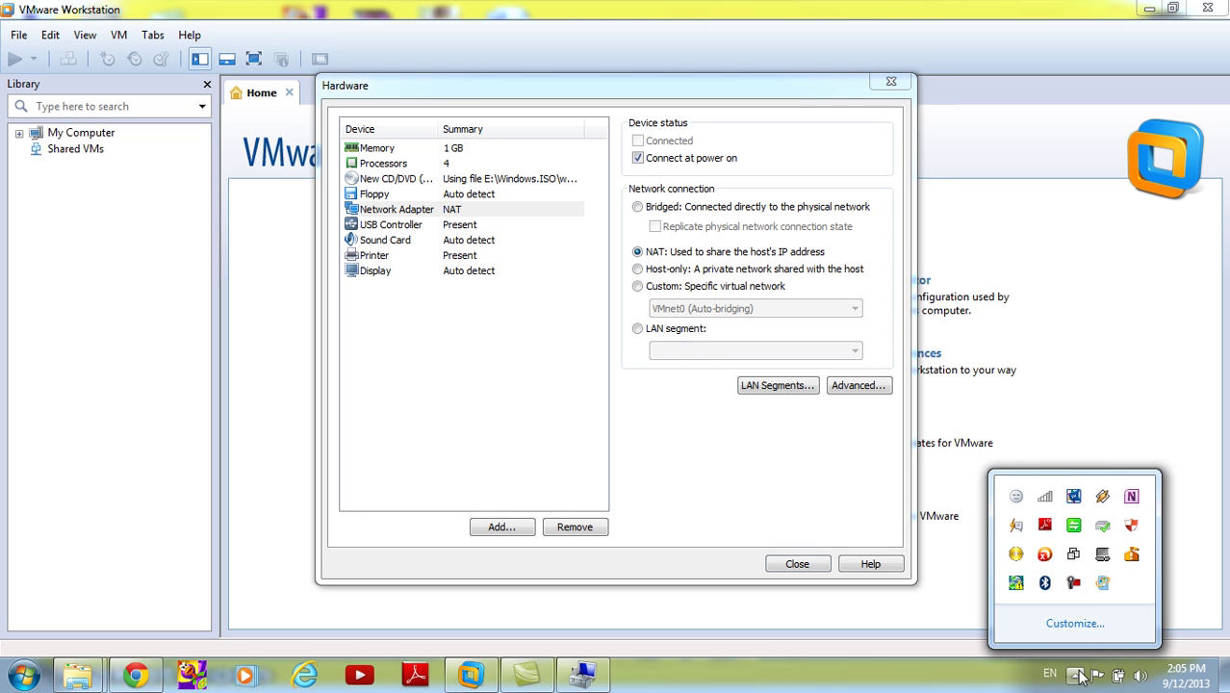
click(1073, 582)
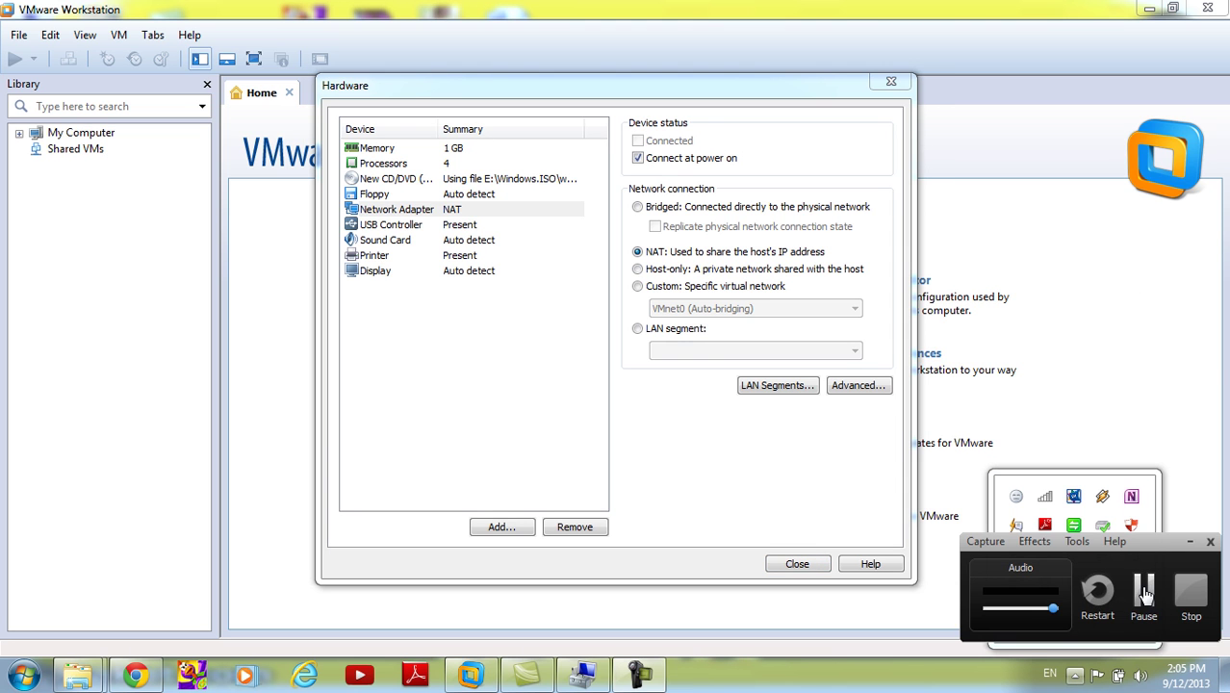
click(1143, 594)
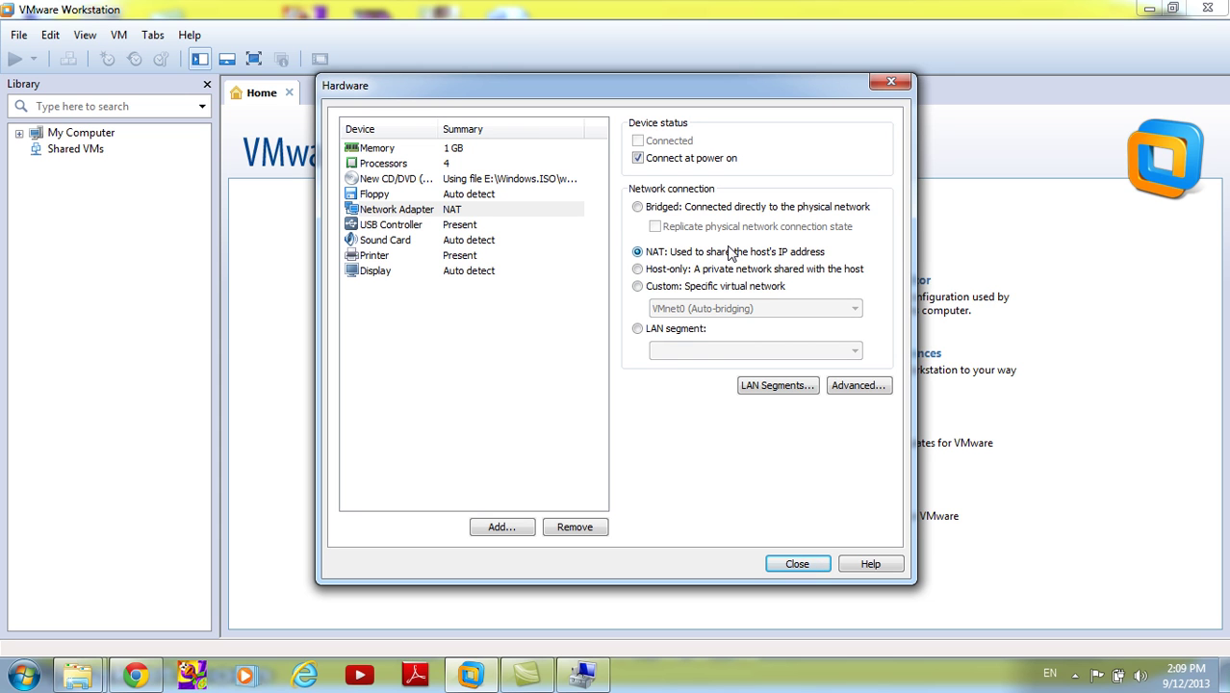
- Connect the network adapter to a custom specific virtual network, choosing VMnet2
click(679, 274)
click(683, 287)
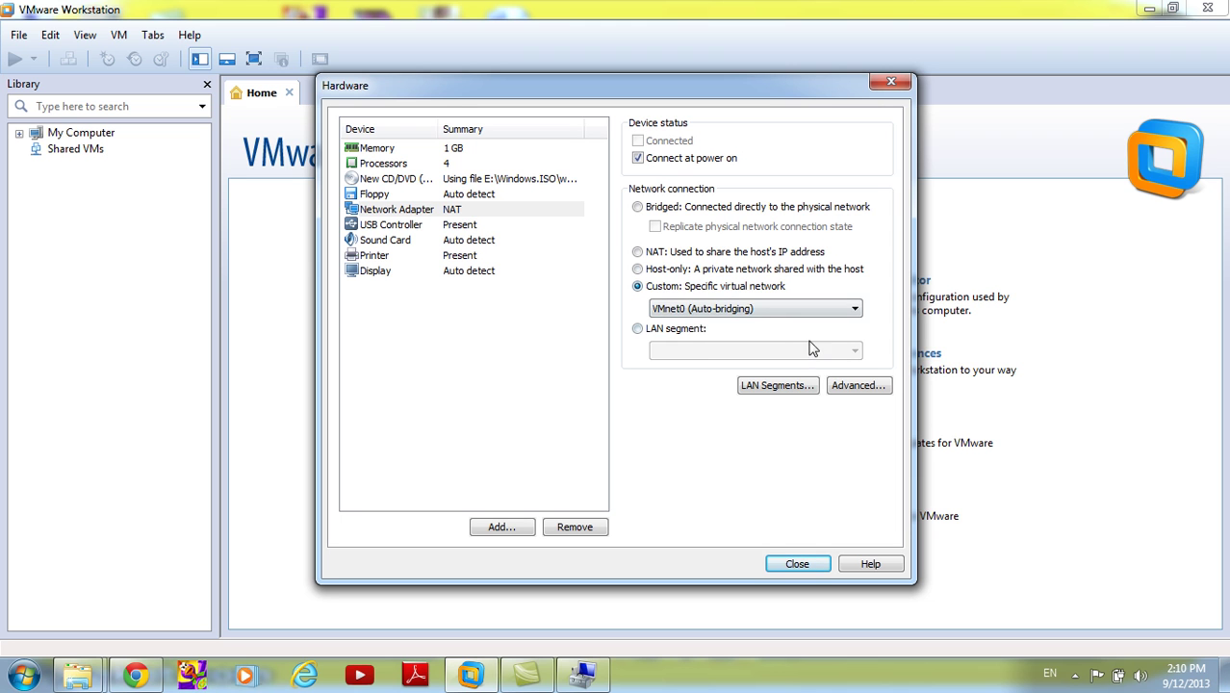
click(856, 307)
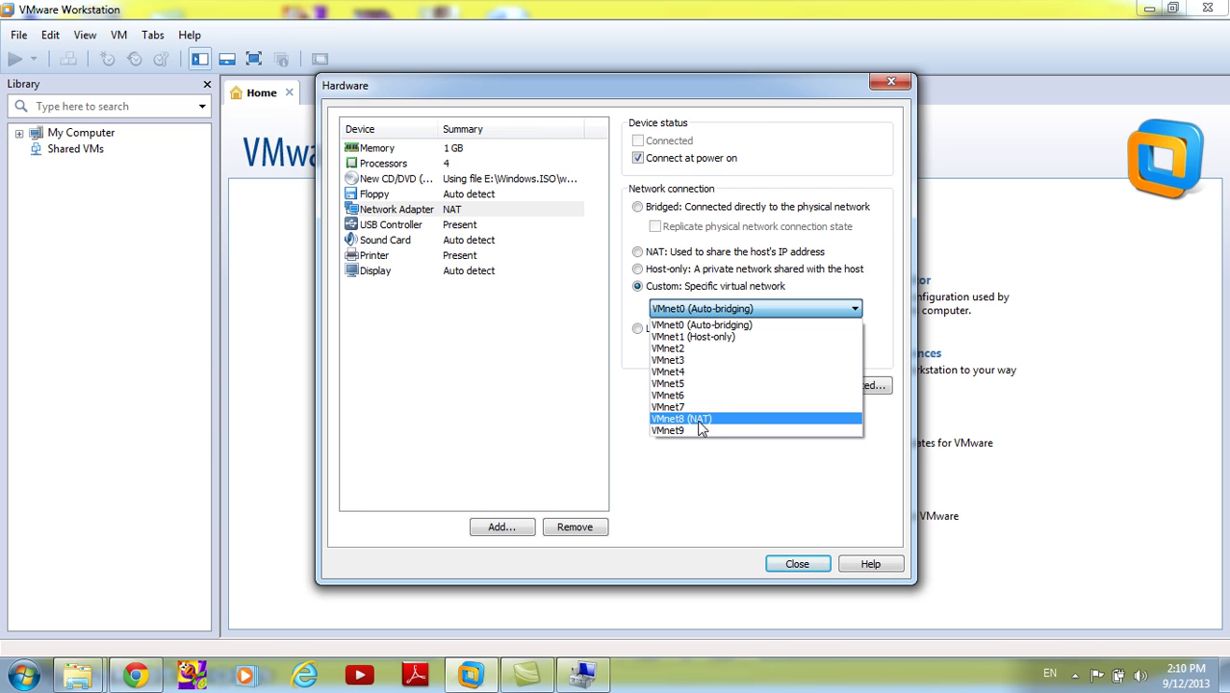
click(715, 349)
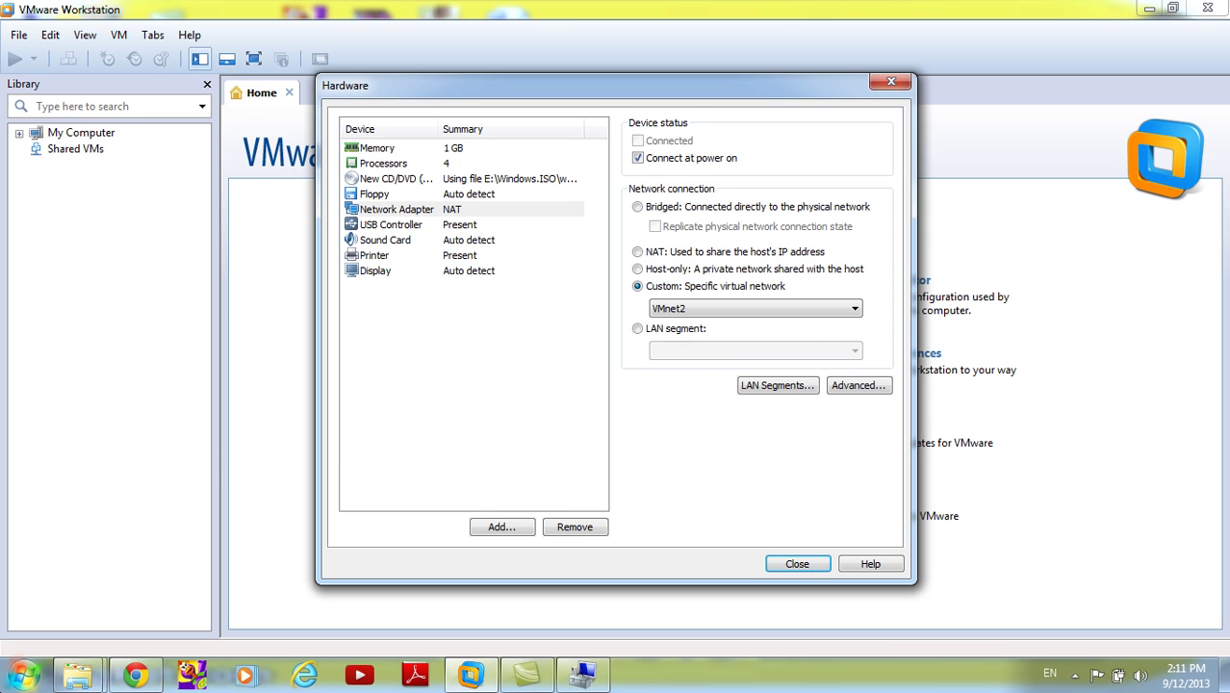
- Apply the network adapter's VMnet2 connection and check the adapter in the virtual machine's hardware settings
key(Return)
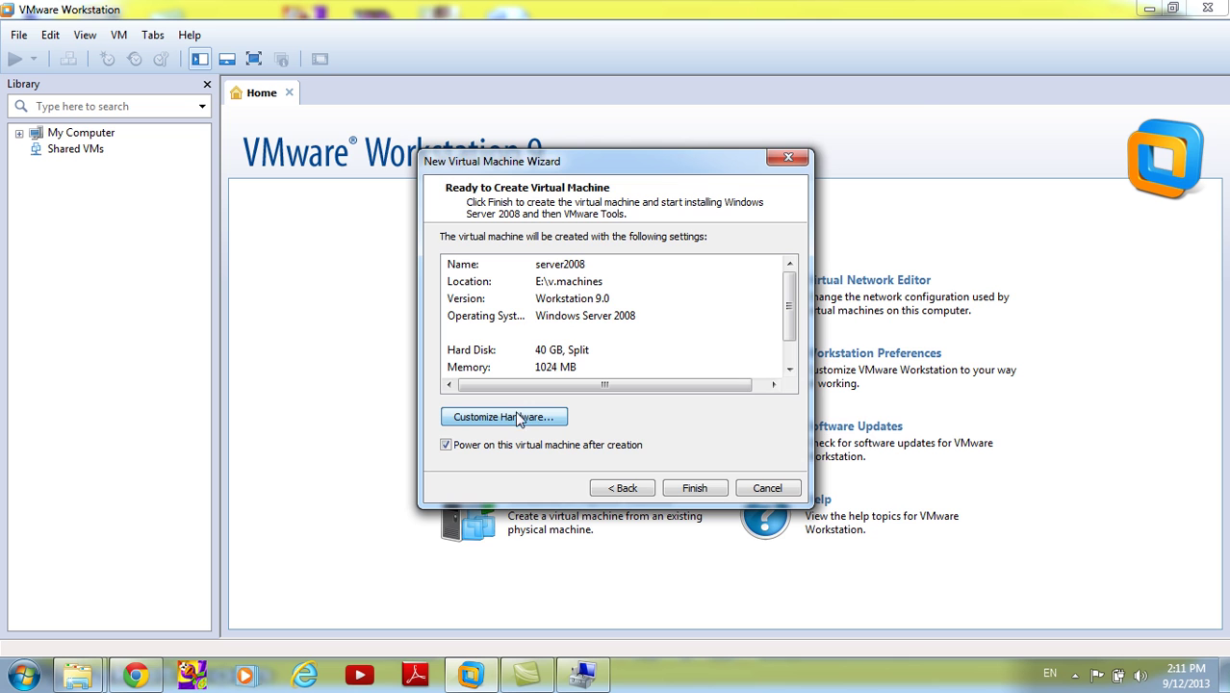
click(470, 404)
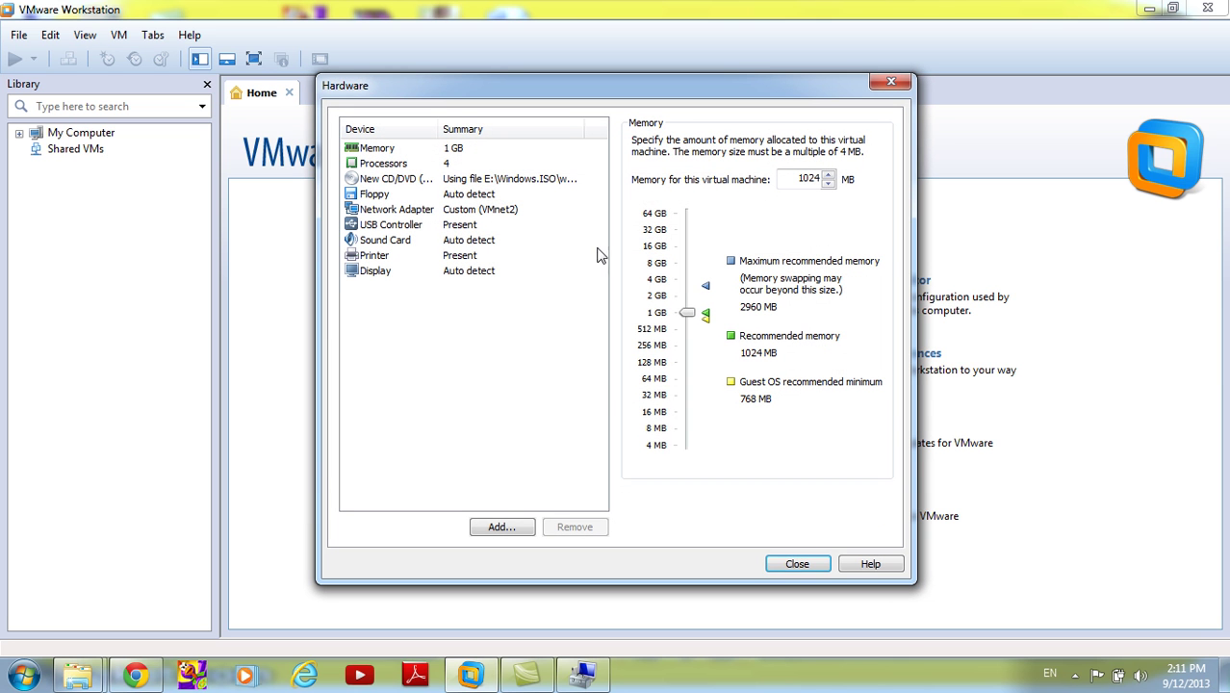
click(480, 212)
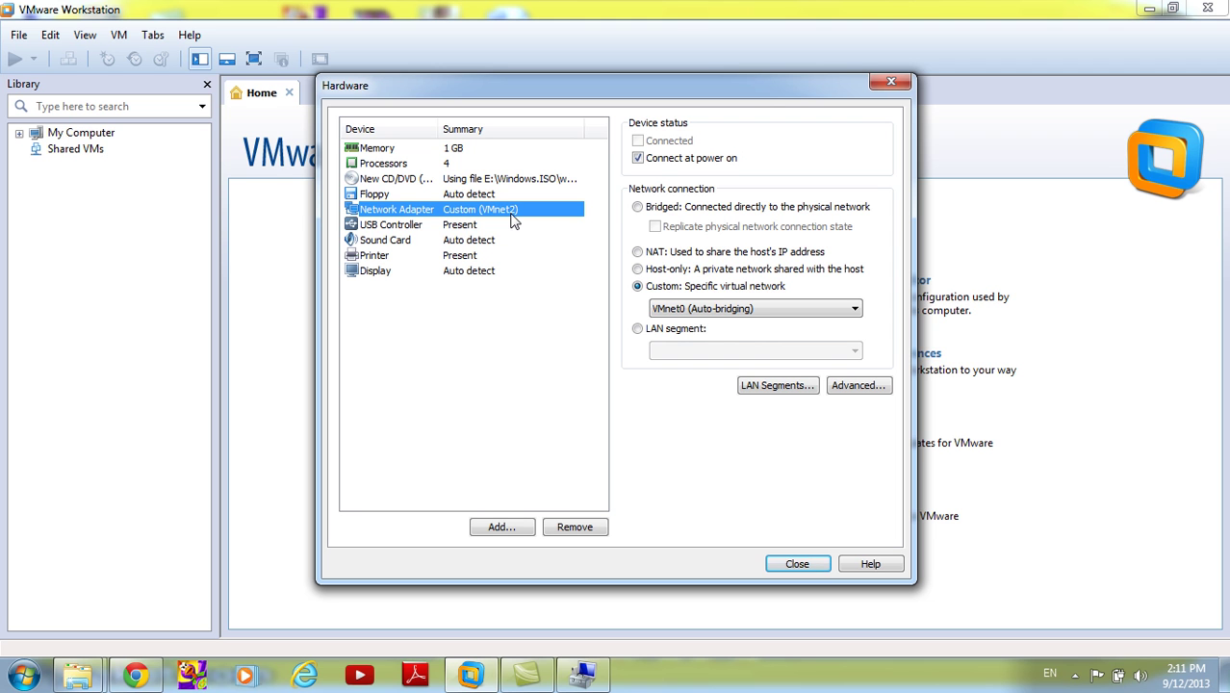
click(795, 563)
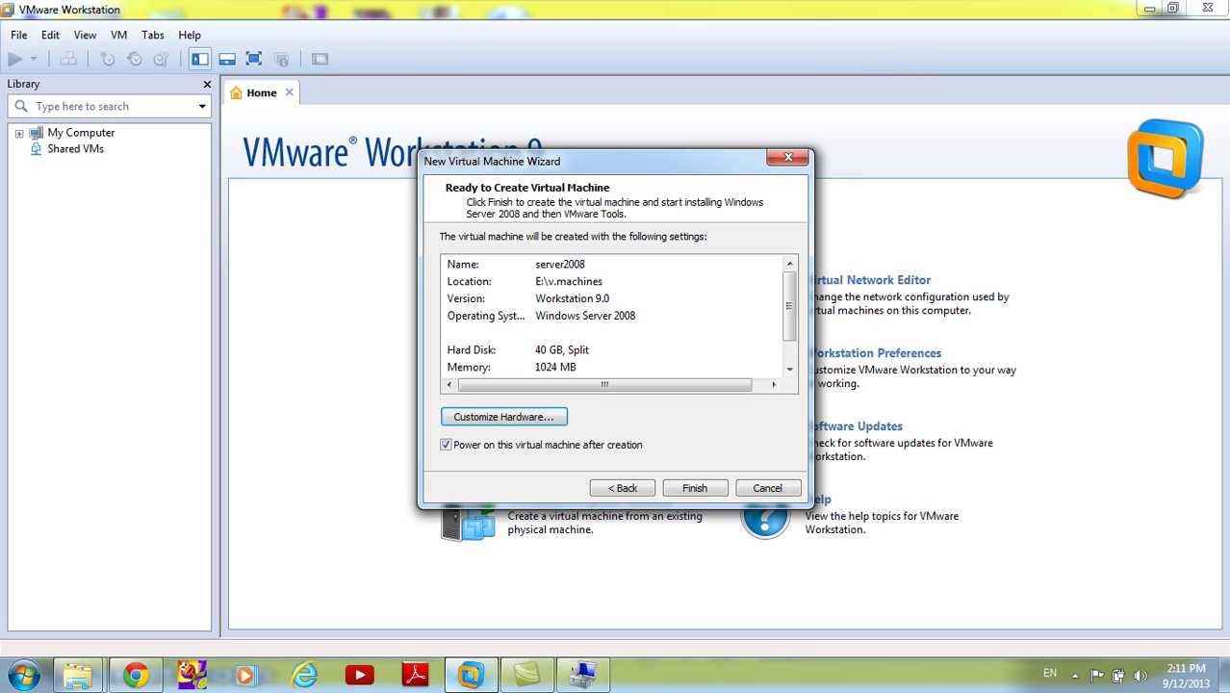
- Recheck the network adapter's hardware settings and finish creating the server2008 virtual machine with power-on after creation enabled
mouse_move(471, 673)
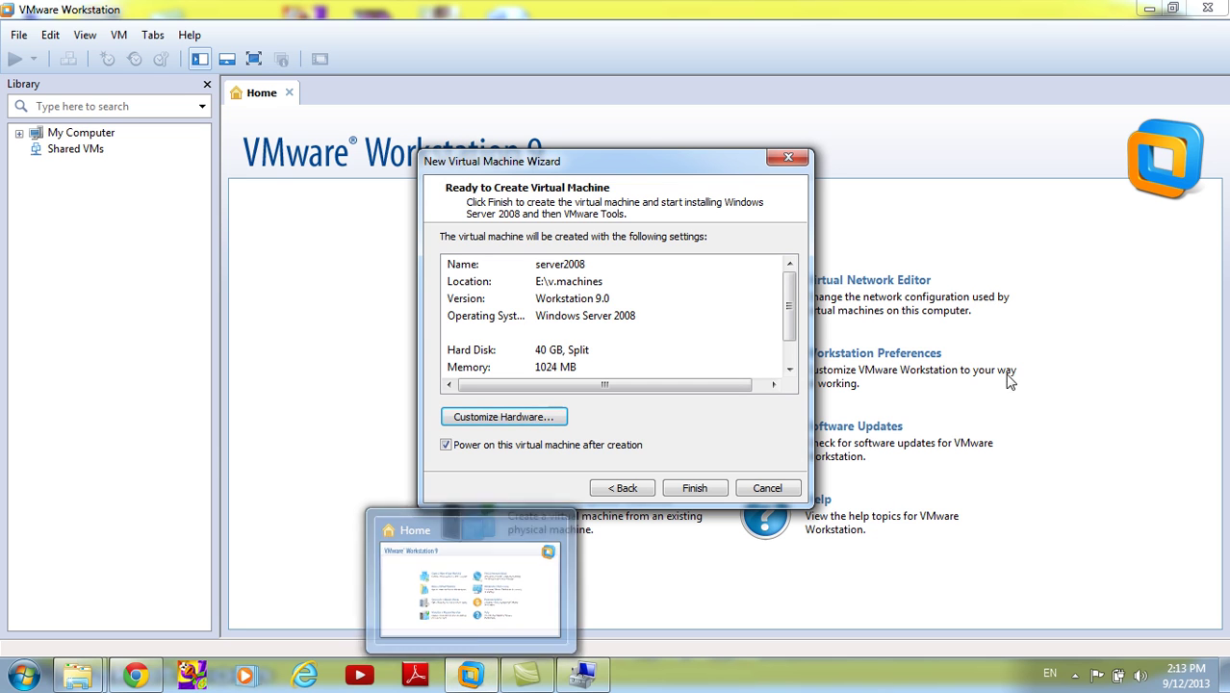
click(511, 418)
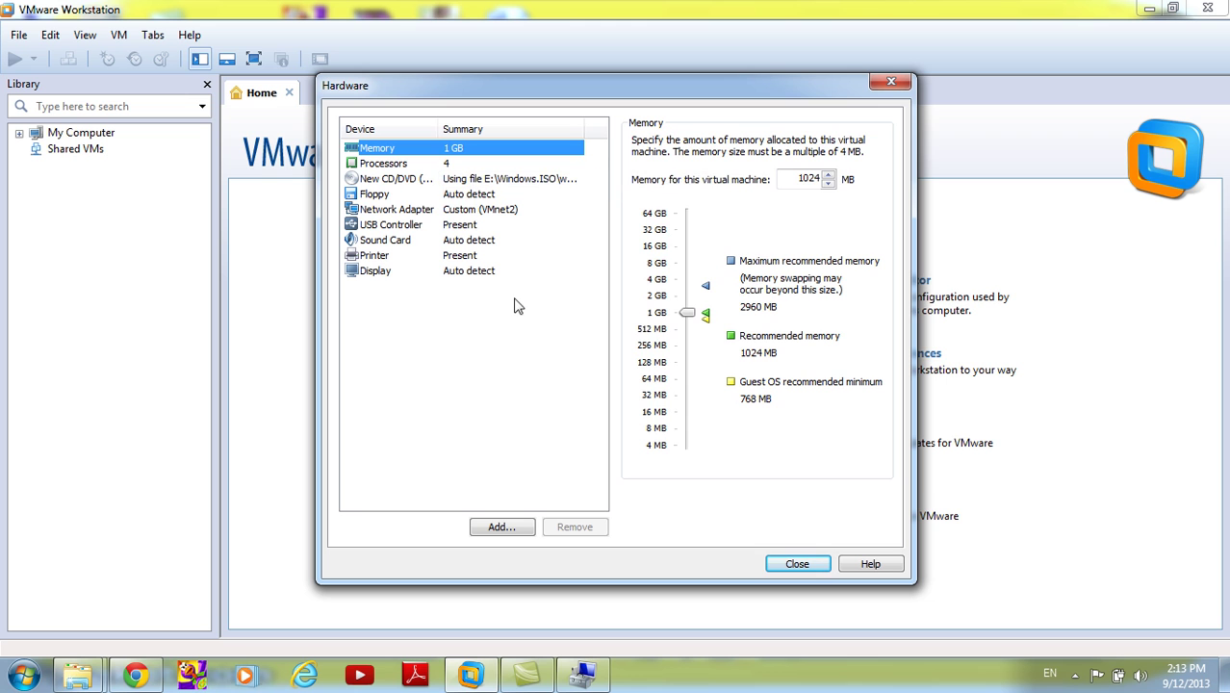
click(429, 210)
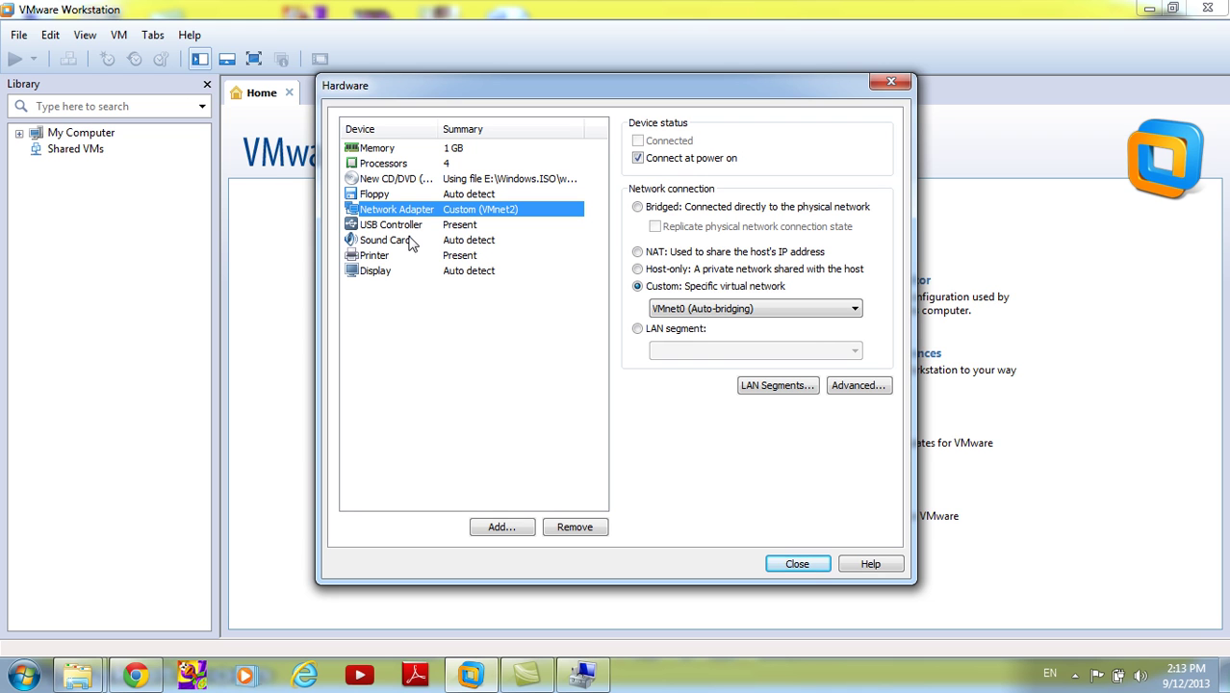
click(796, 564)
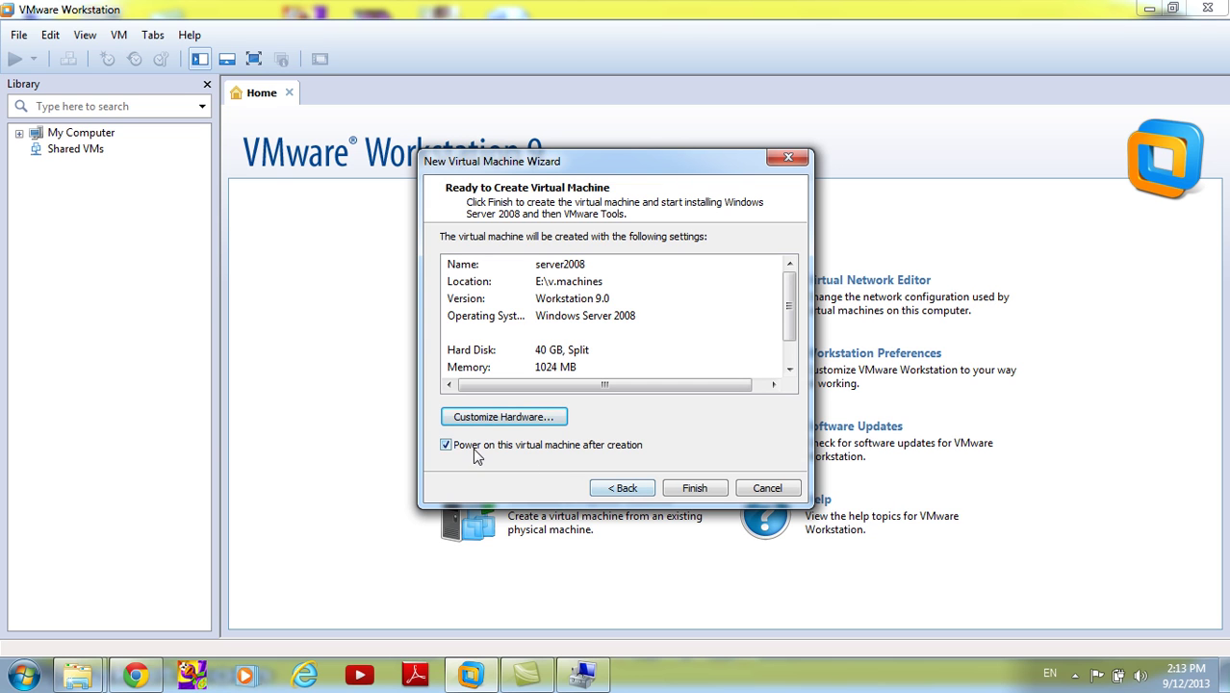
click(697, 487)
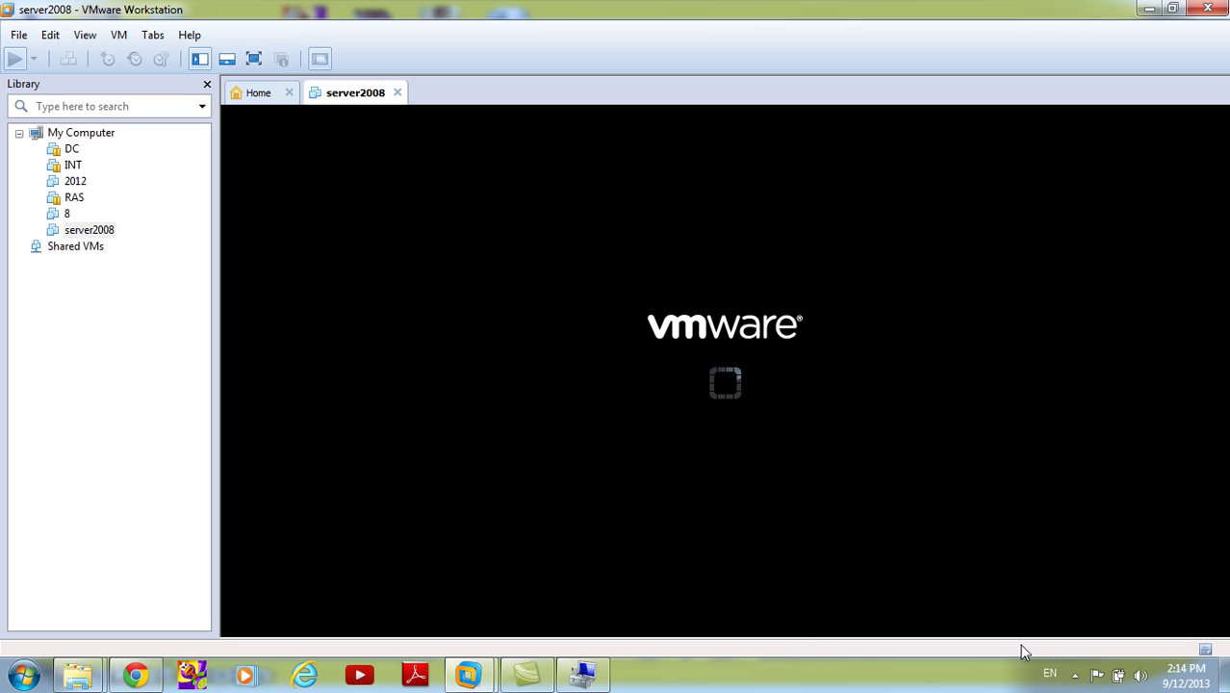
click(1075, 674)
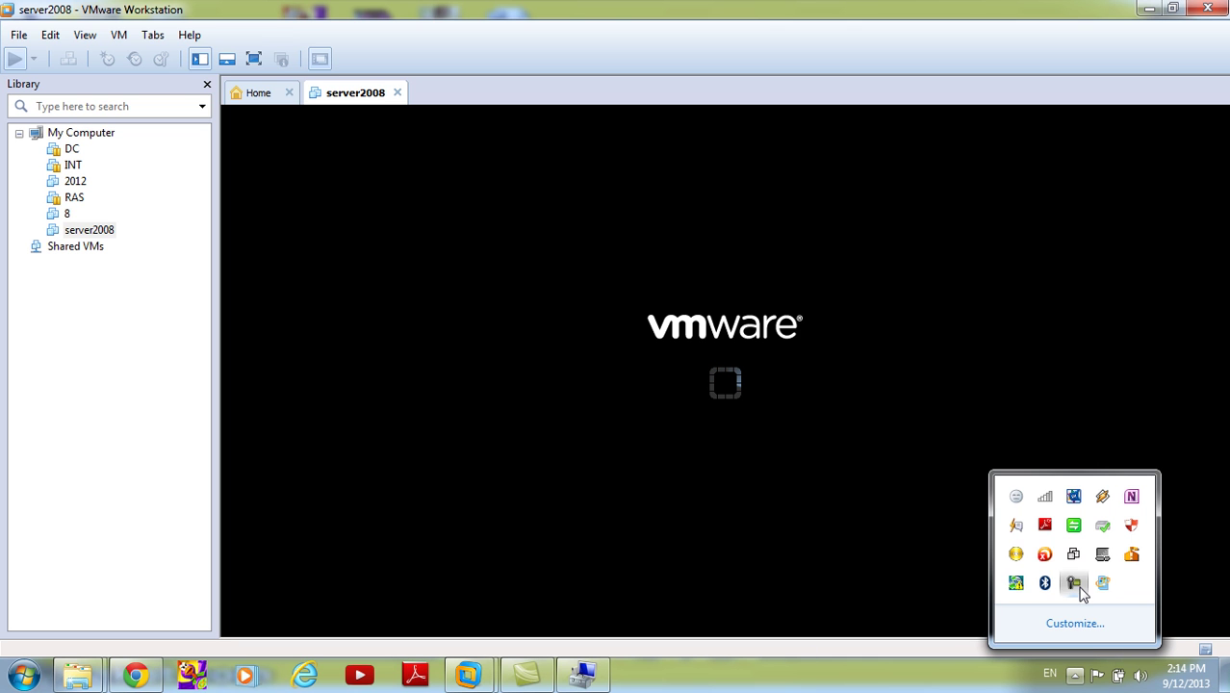
click(1075, 583)
click(1145, 586)
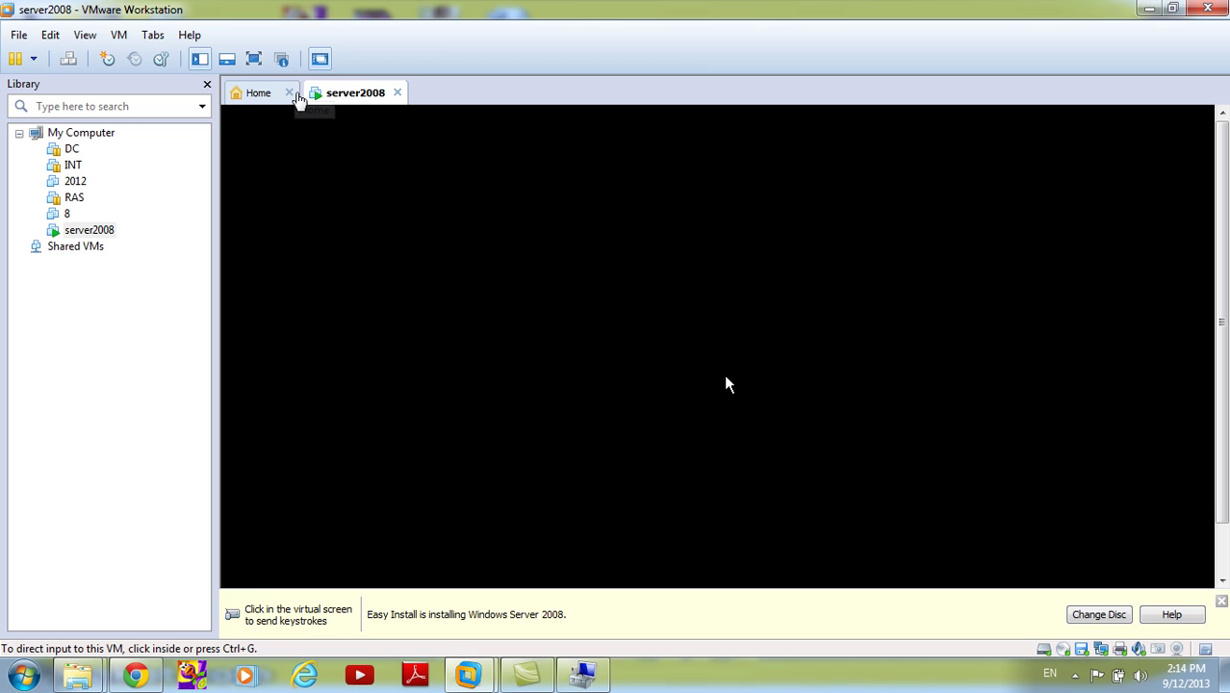
- Hide the virtual machine library to give the server2008 console the full window width
click(193, 59)
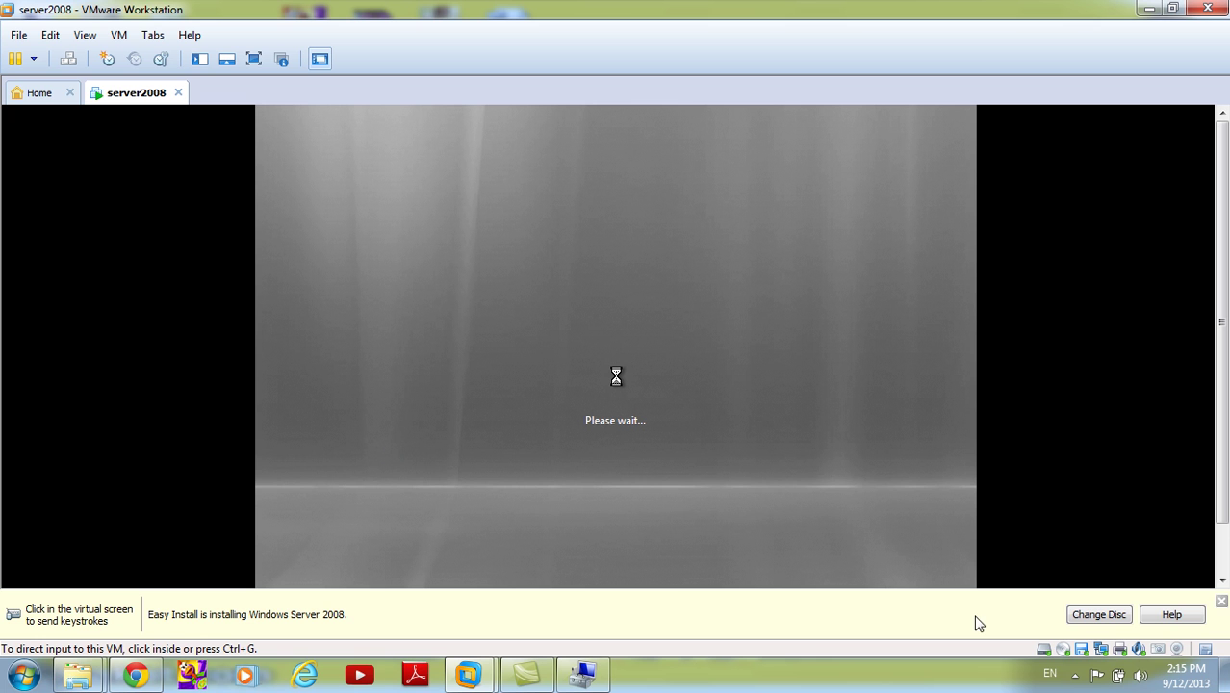
click(1075, 675)
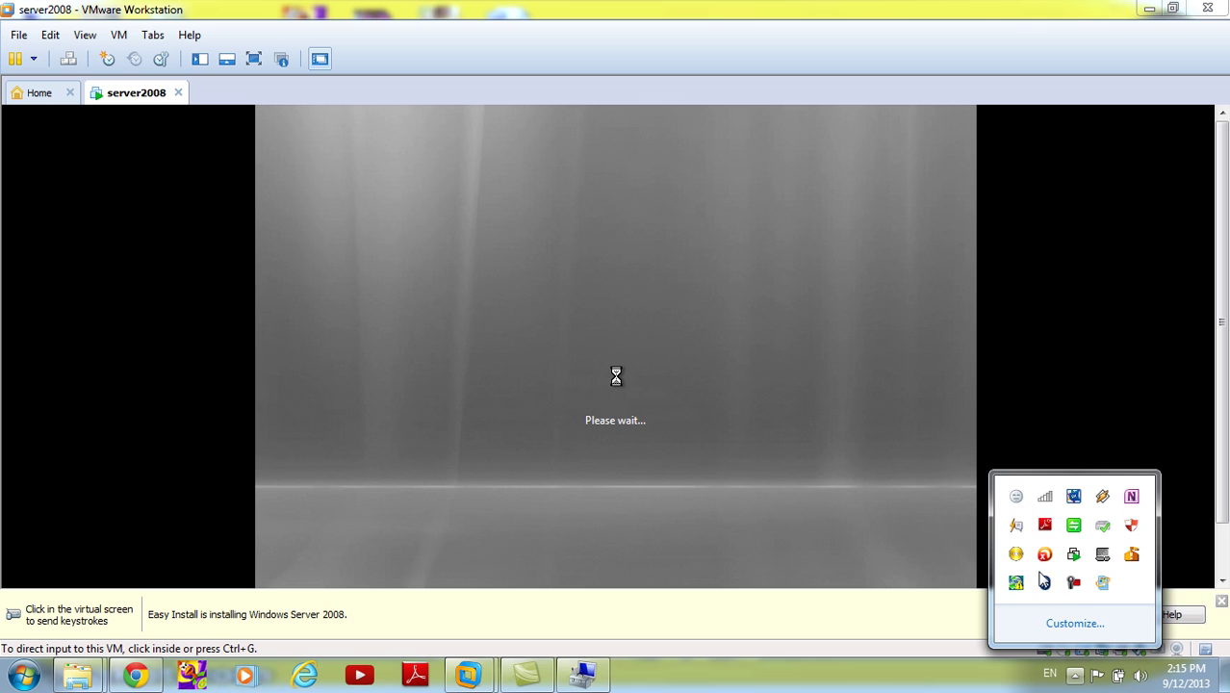
click(1073, 585)
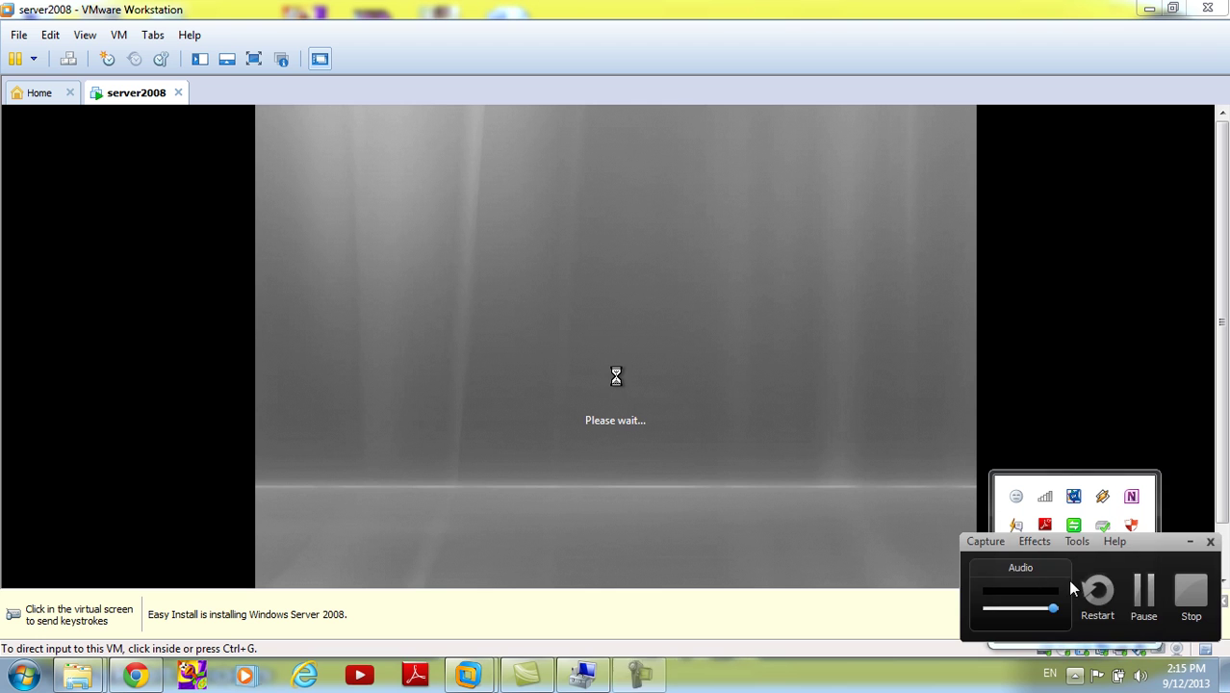
click(1155, 601)
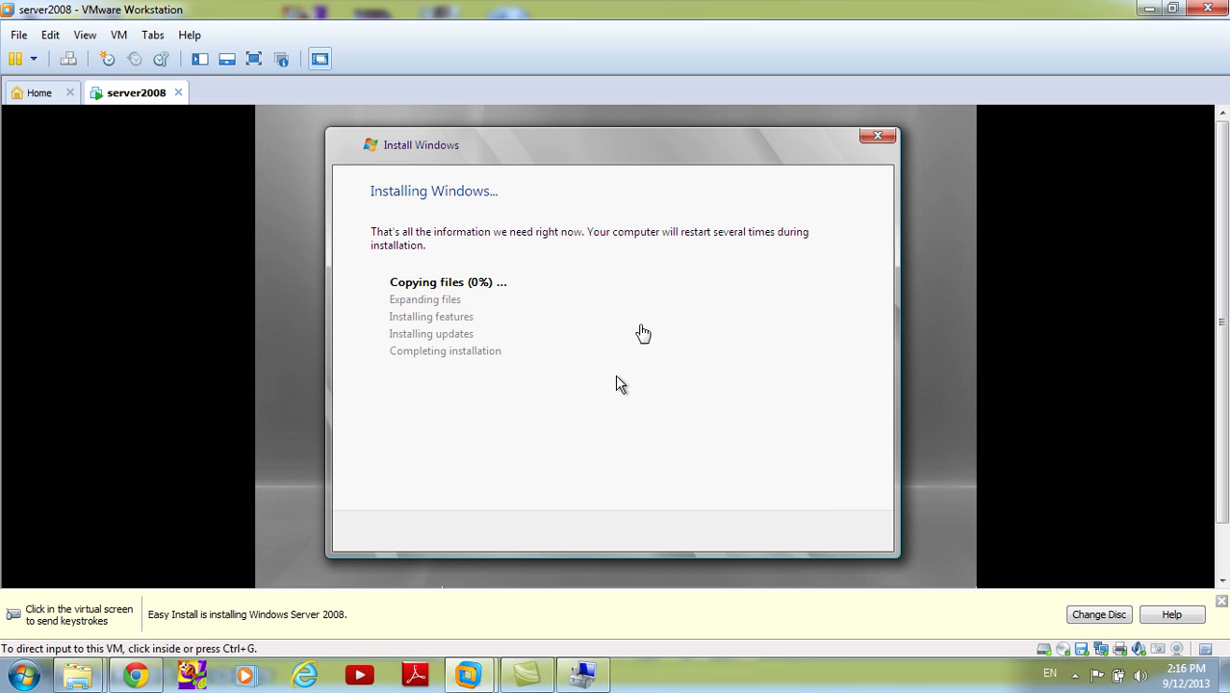
click(1075, 674)
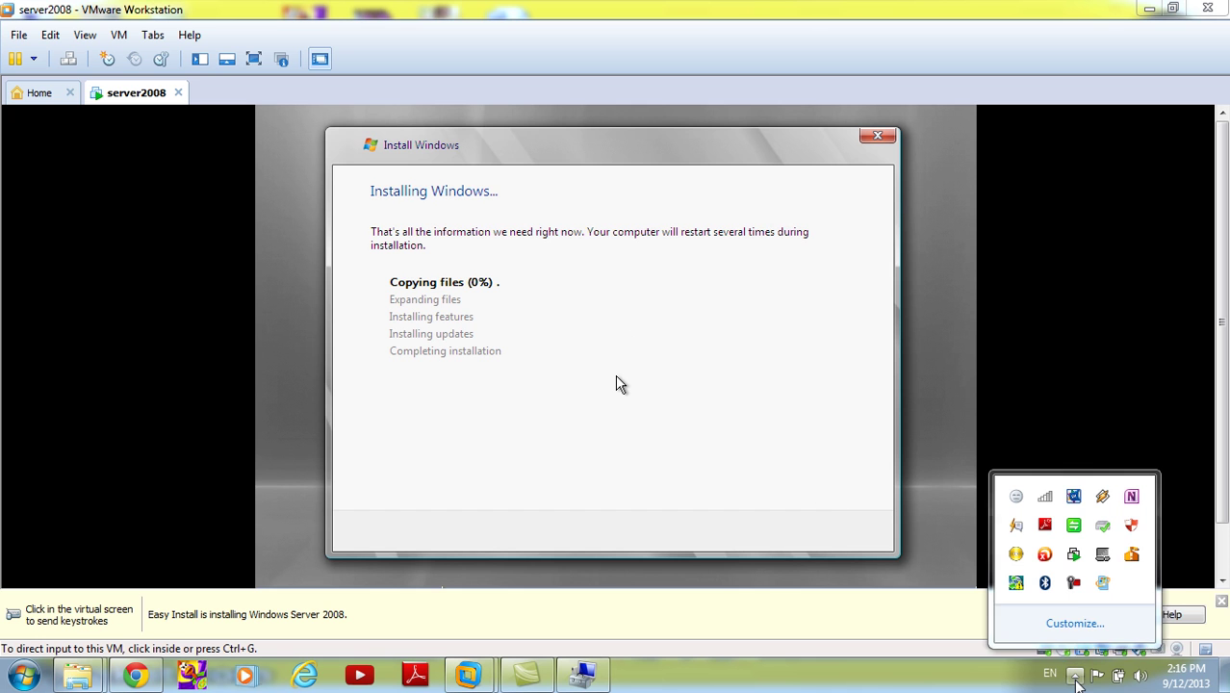